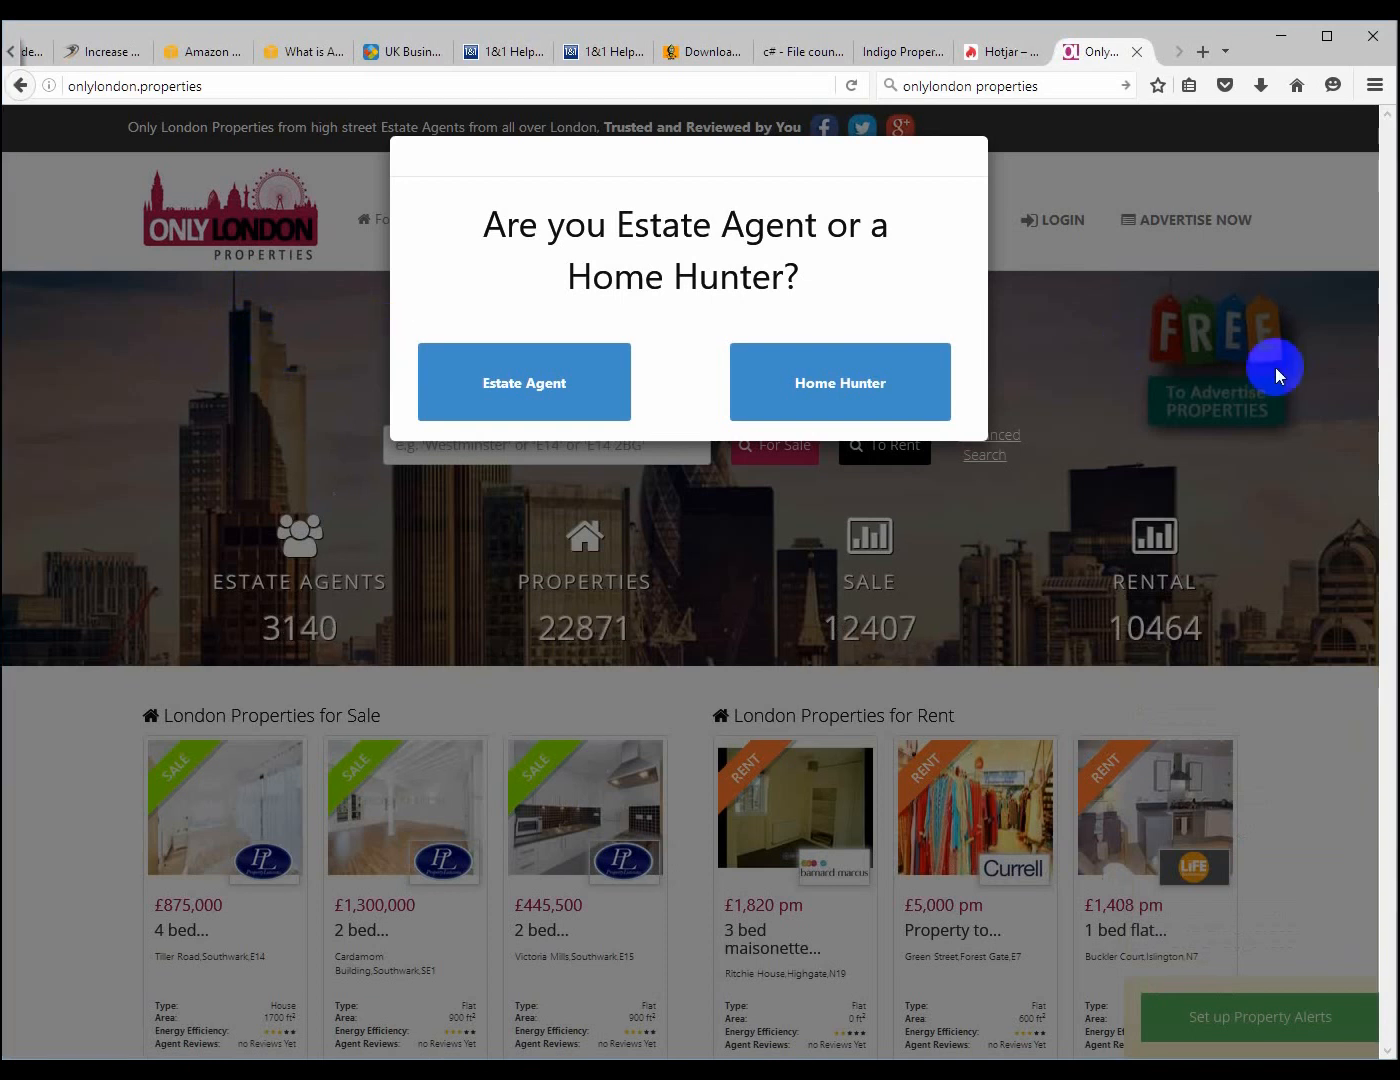
Dismiss the visitor-type popup and open the admin login page from the link in the site's footer
{"action": "left_click", "coordinate": [1125, 368]}
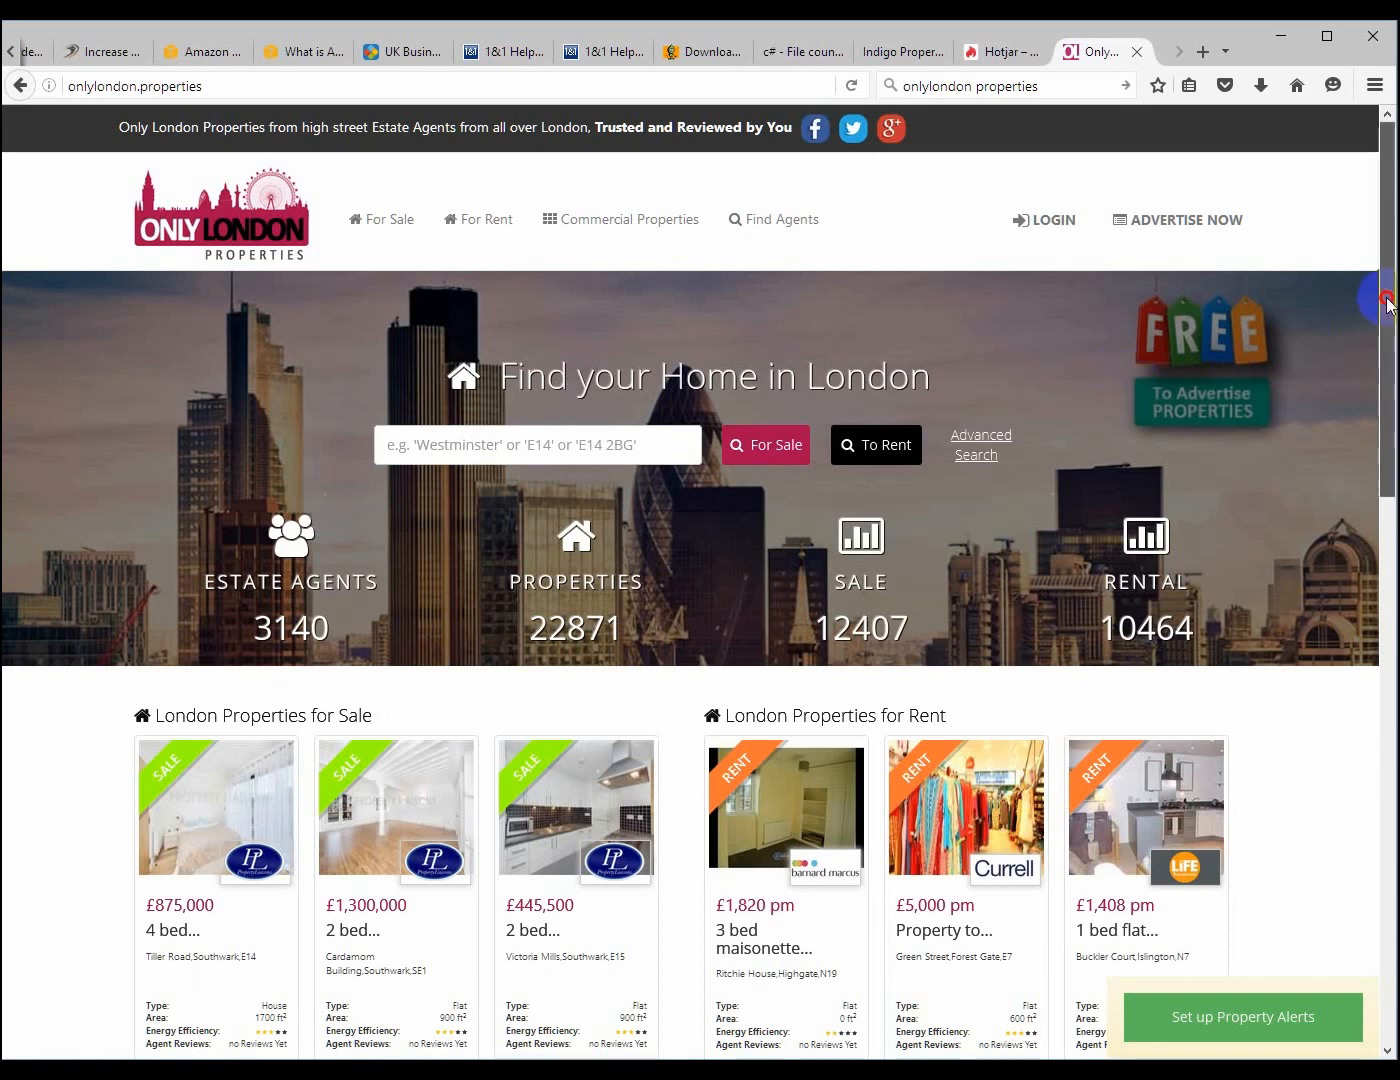
{"action": "left_click_drag", "start_coordinate": [1391, 297], "coordinate": [1385, 975]}
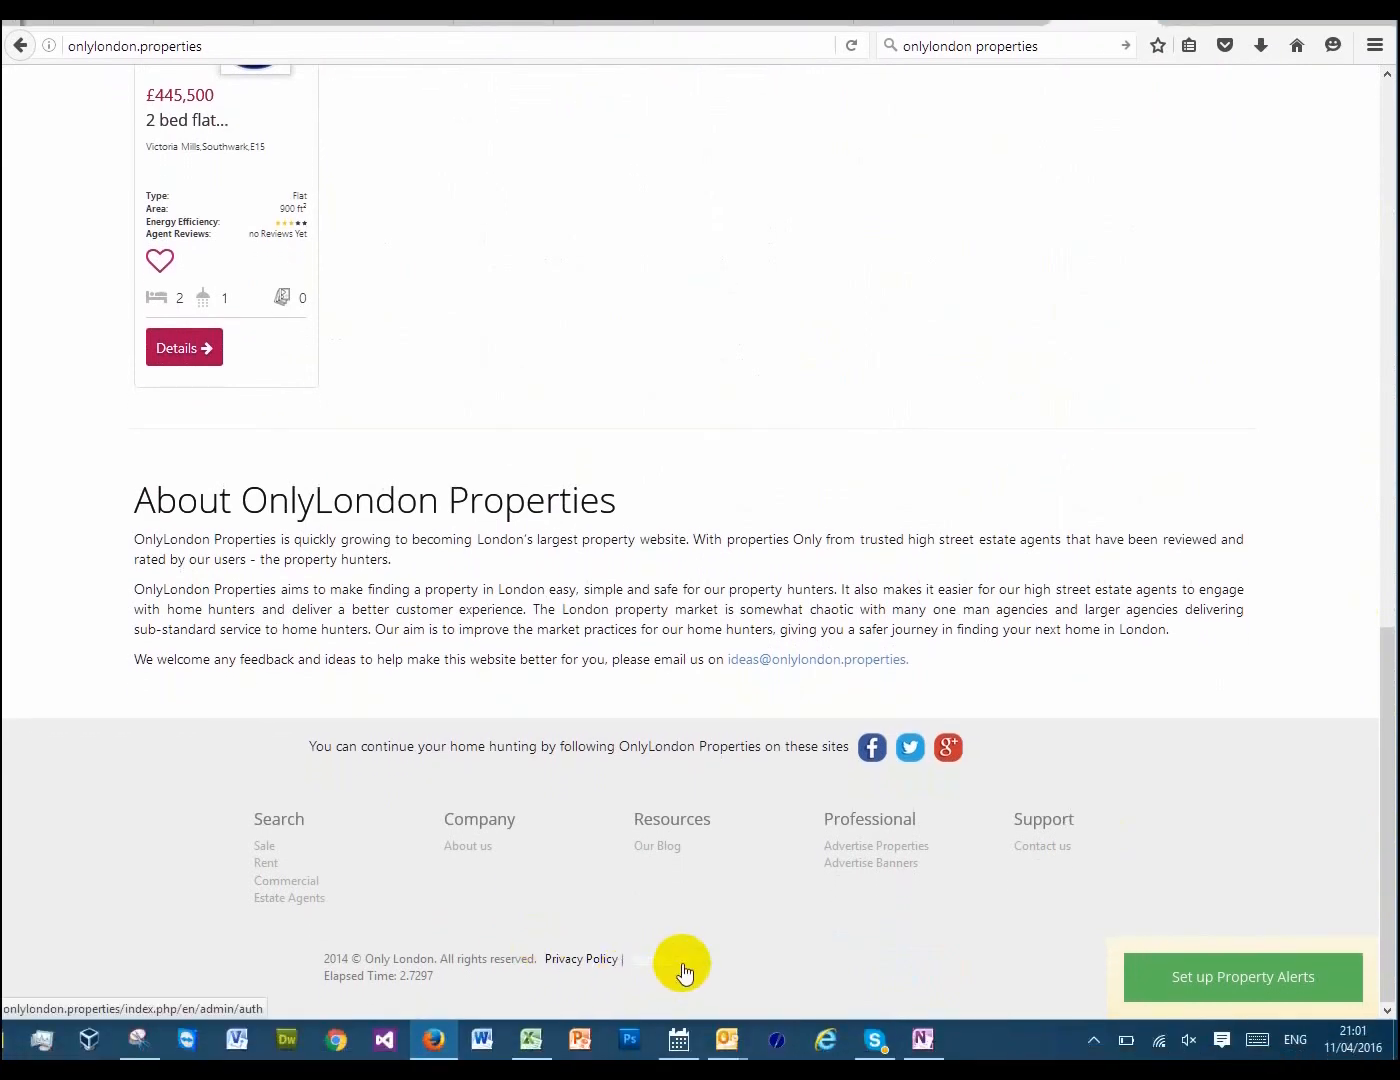
{"action": "left_click", "coordinate": [683, 968]}
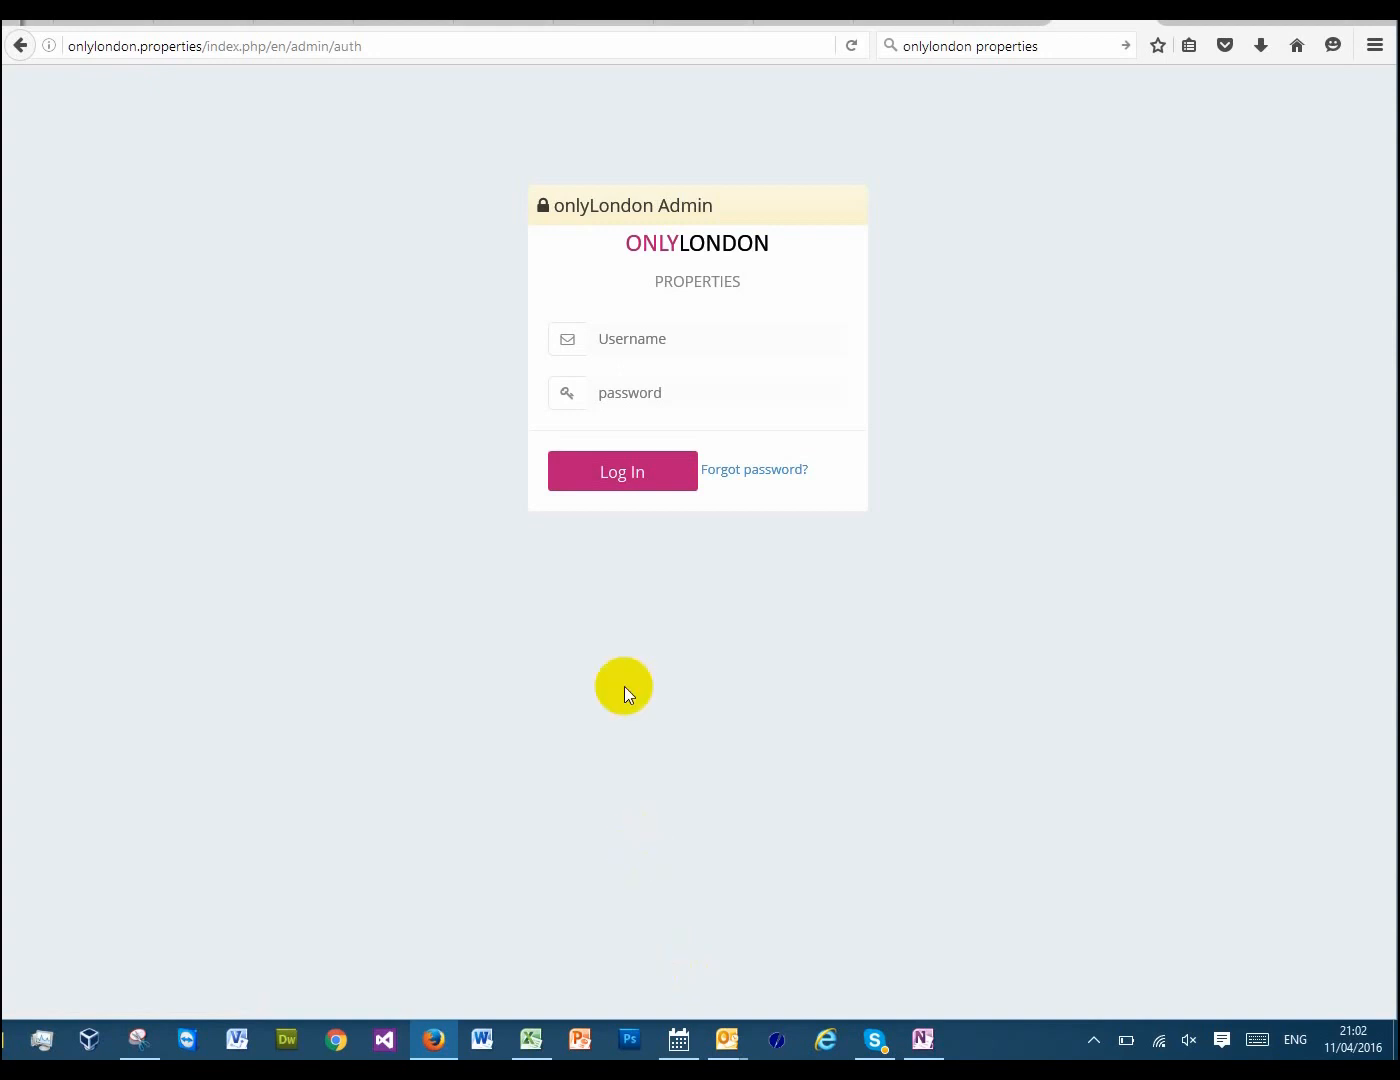
Log in to the admin site with the username and account password, and let the browser remember the login
{"action": "left_click", "coordinate": [656, 338]}
{"action": "left_click", "coordinate": [656, 338]}
{"action": "type", "text": "robroy"}
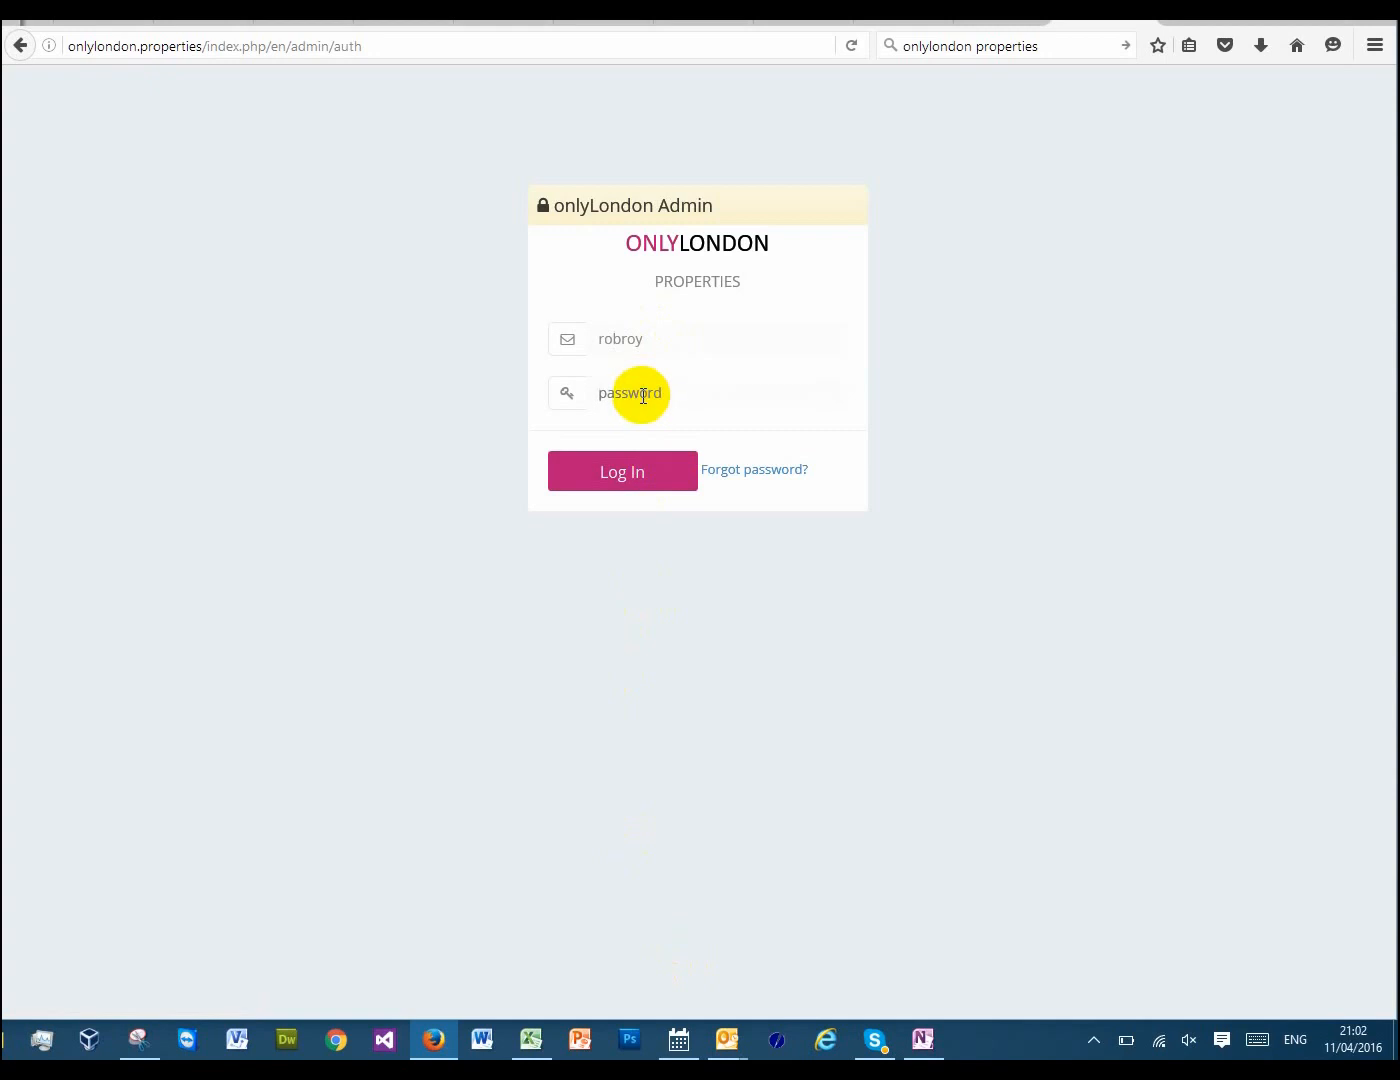
{"action": "type", "text": "••••••"}
{"action": "left_click", "coordinate": [628, 478]}
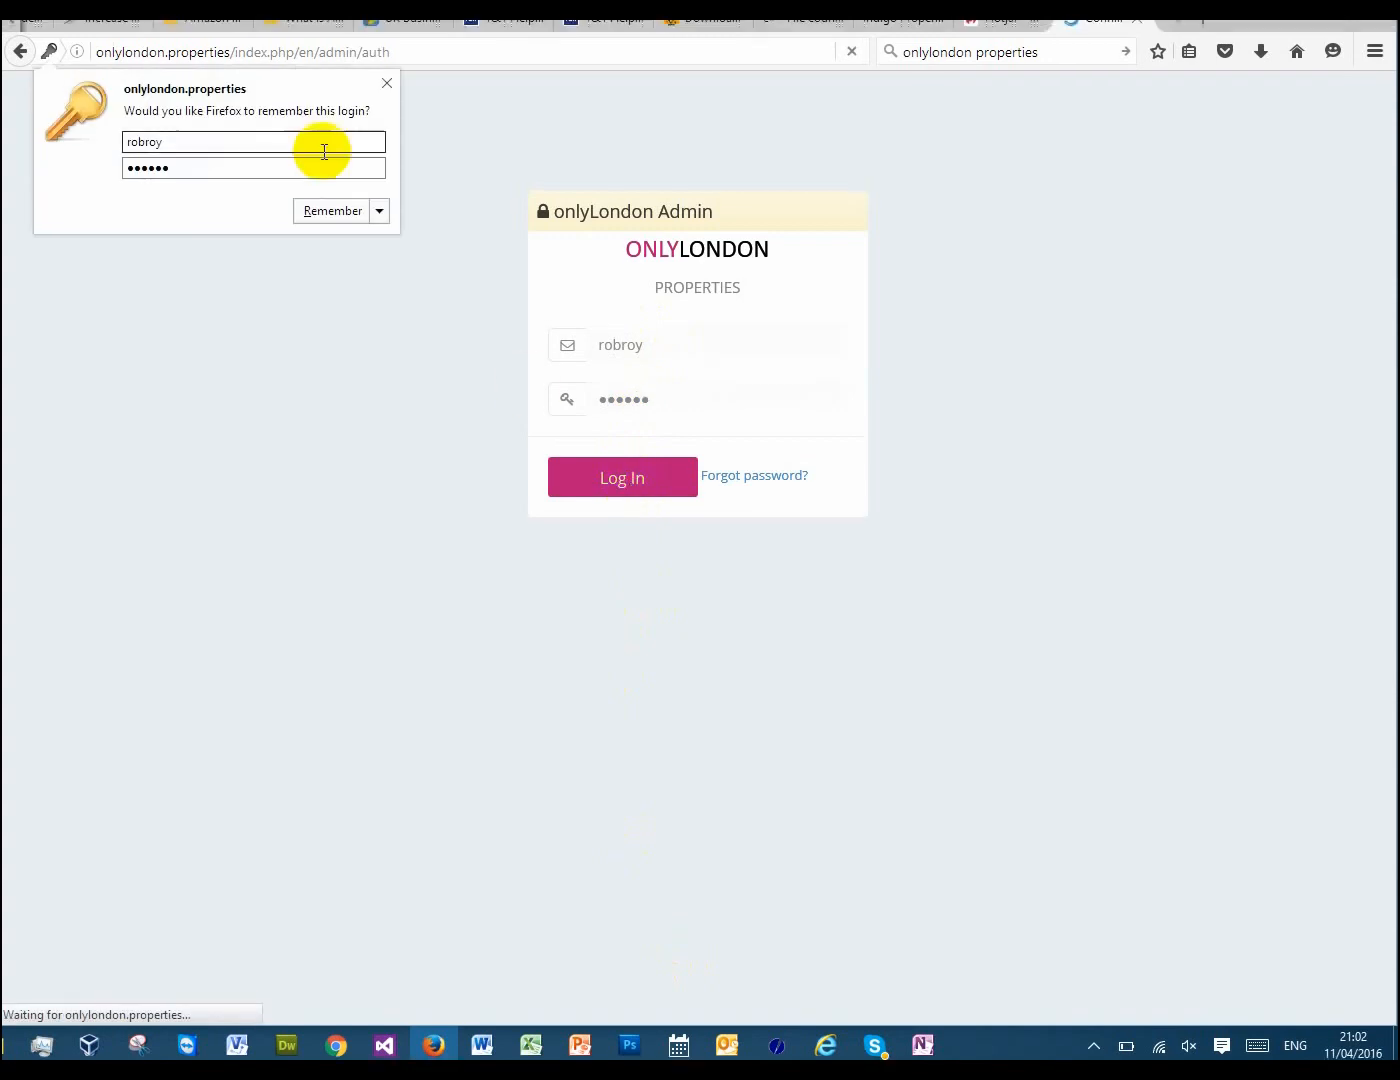
{"action": "left_click", "coordinate": [327, 212]}
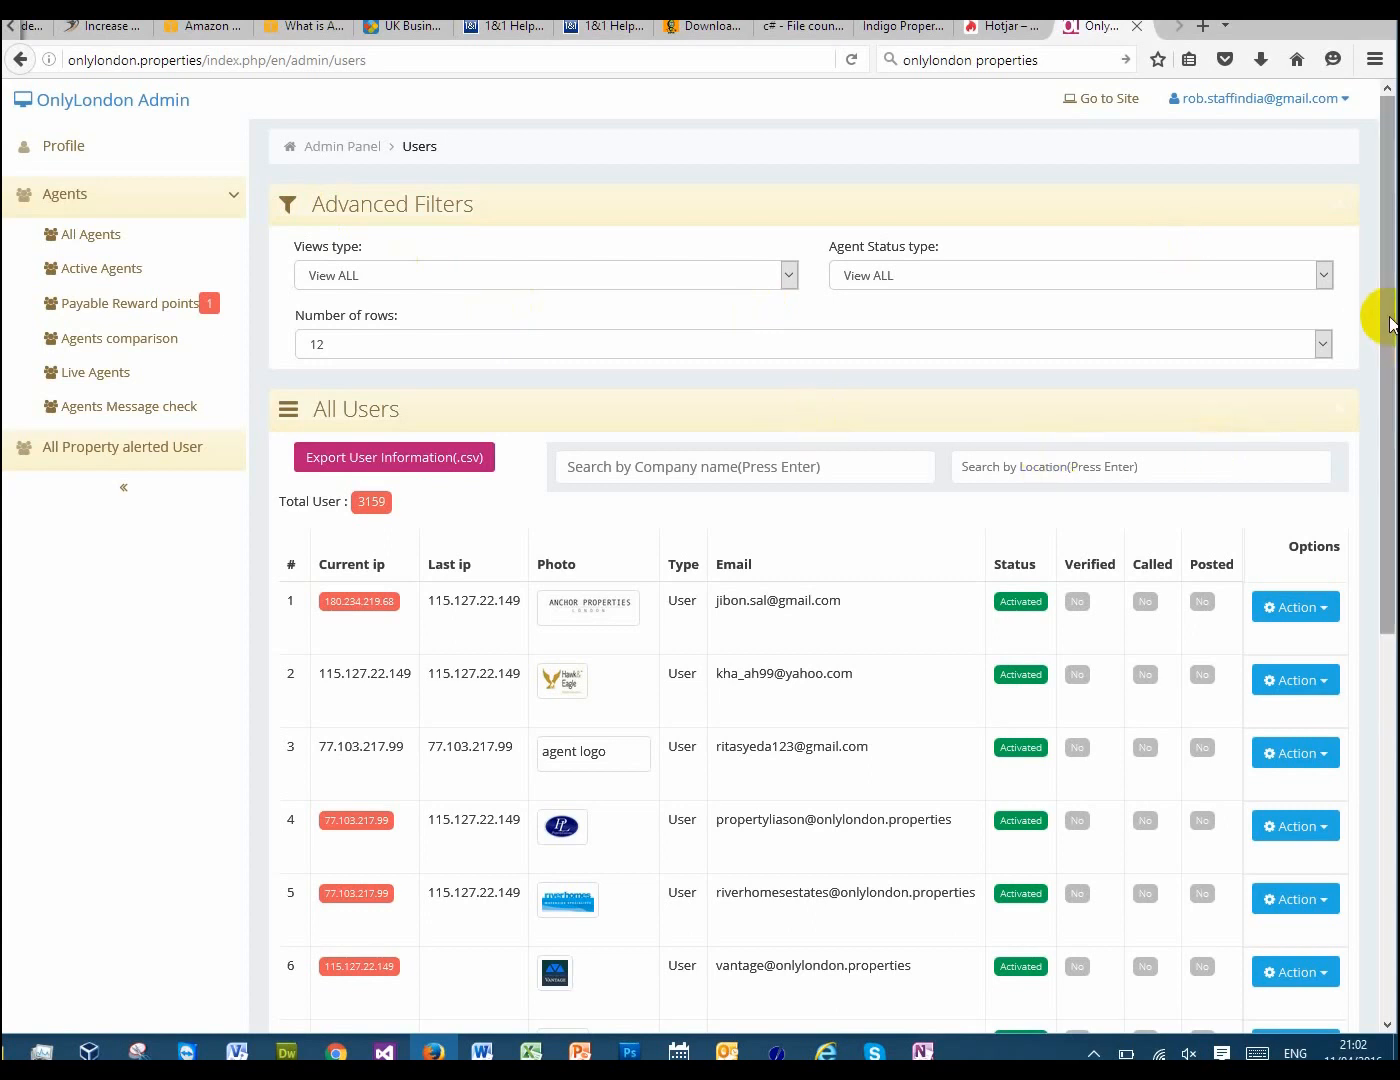
Search the All Users list by the location "e1"
{"action": "left_click_drag", "start_coordinate": [1391, 330], "coordinate": [1384, 219]}
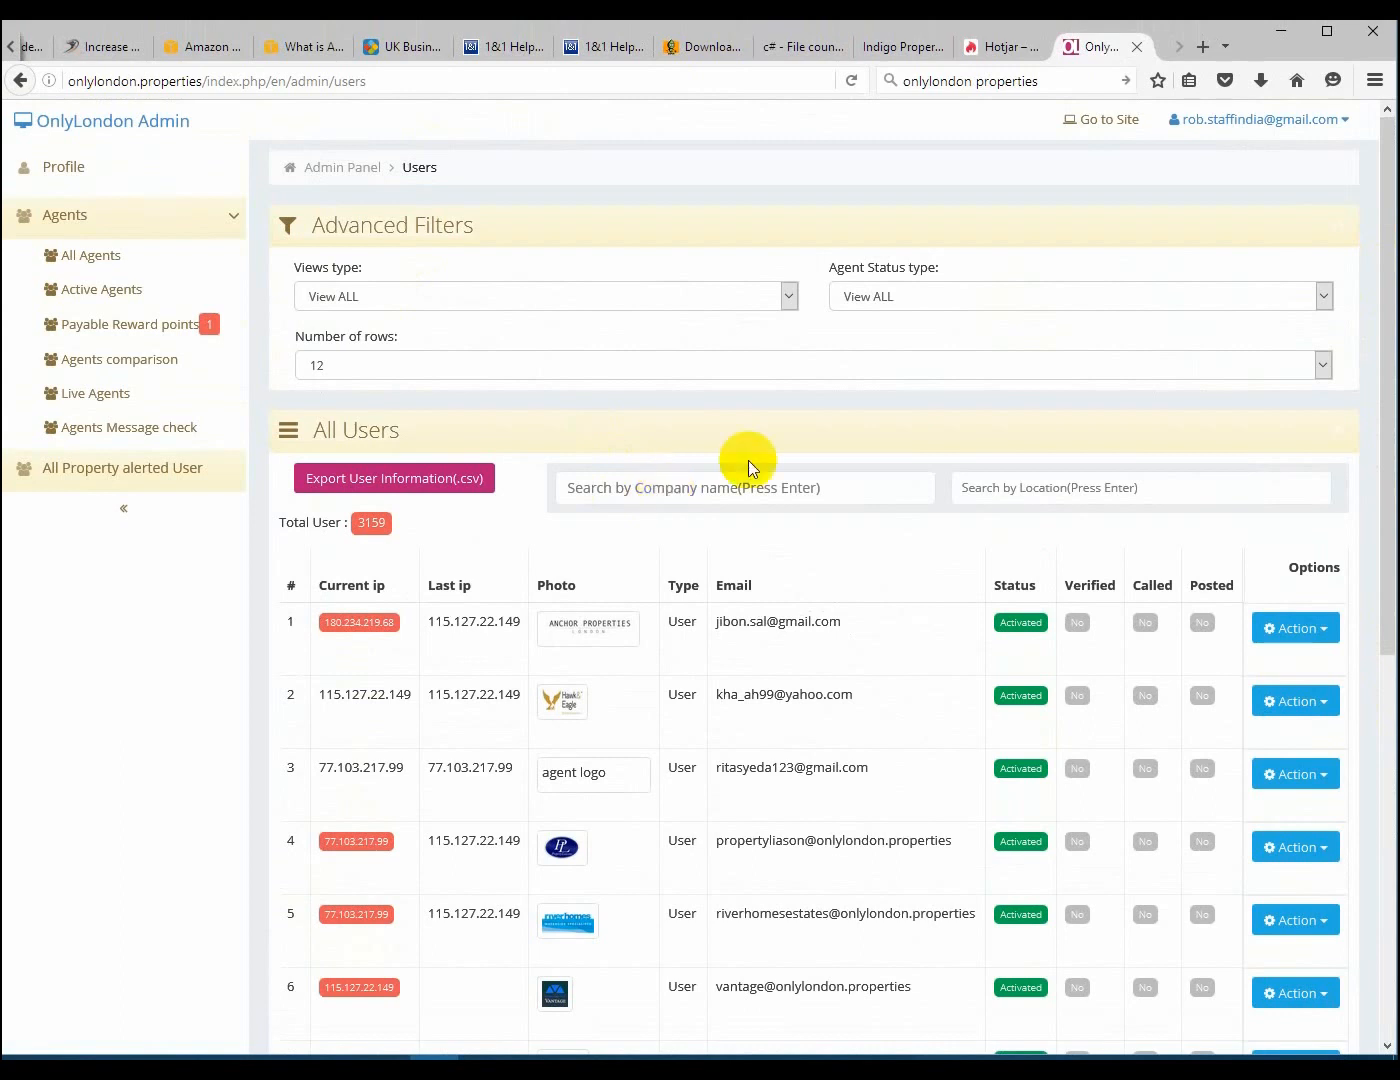
{"action": "left_click", "coordinate": [1072, 496]}
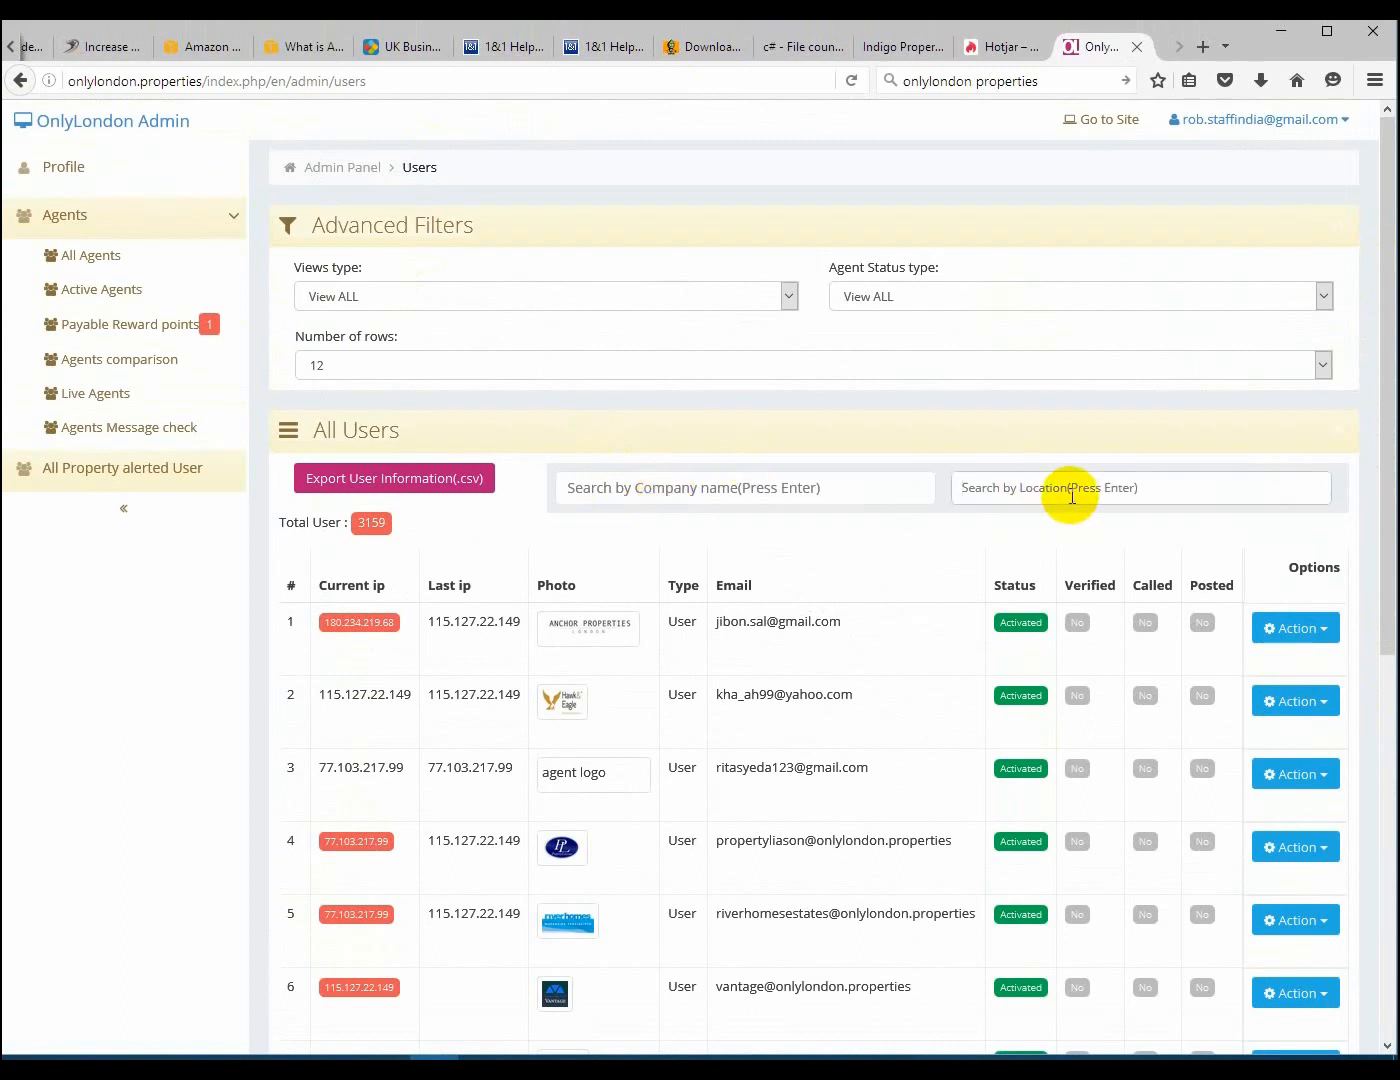
{"action": "type", "text": "e1"}
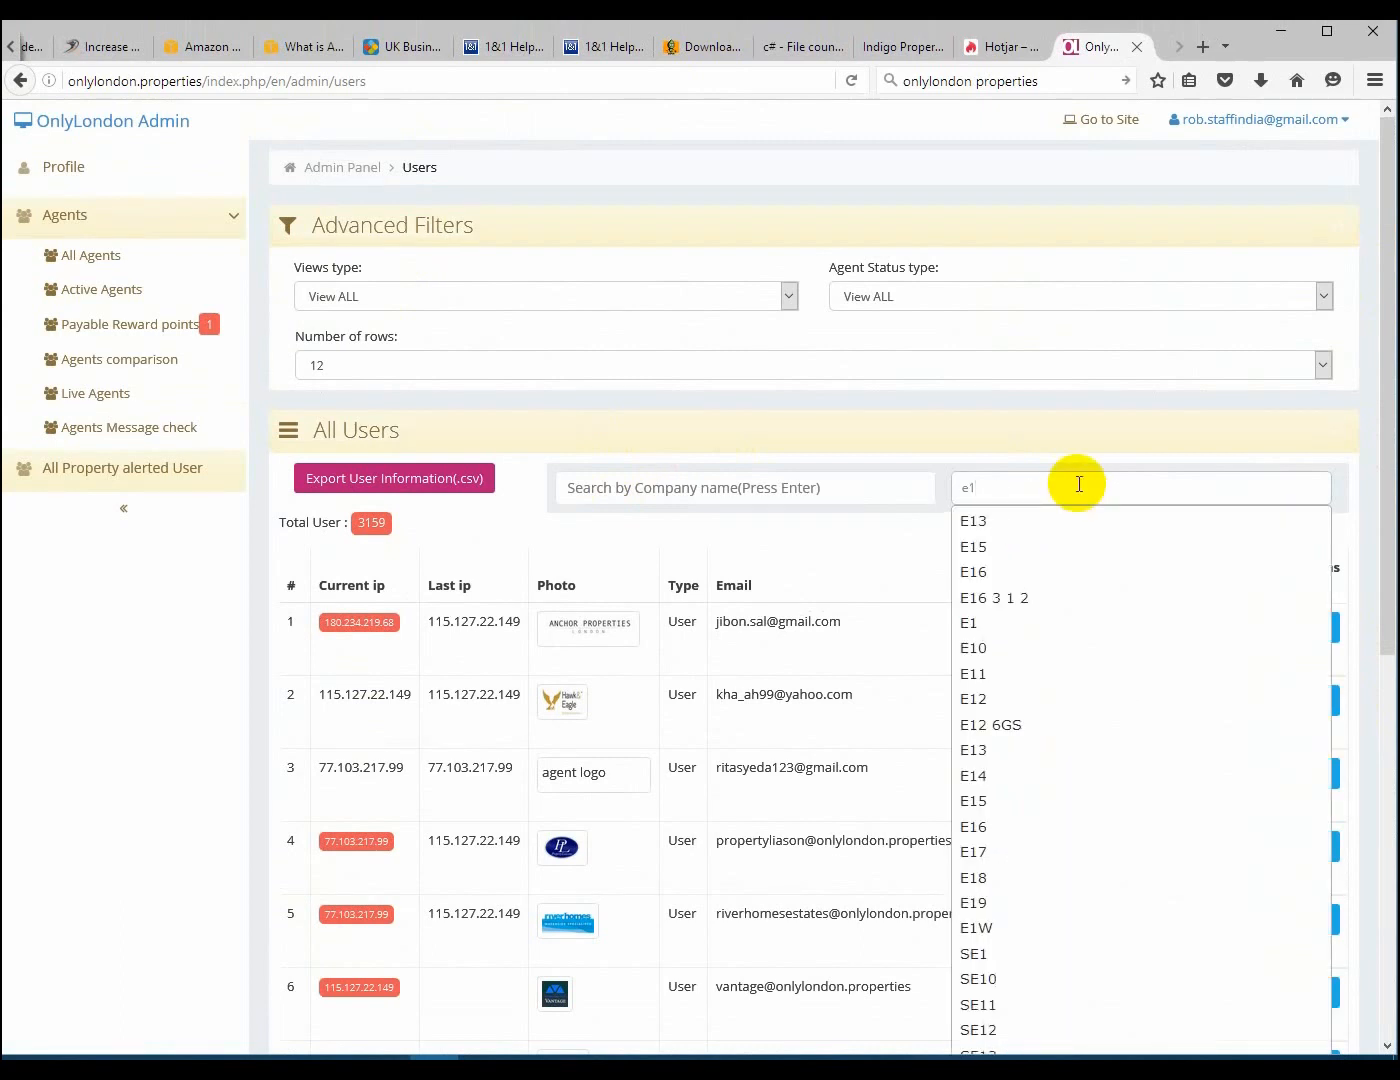
{"action": "key", "text": "Return"}
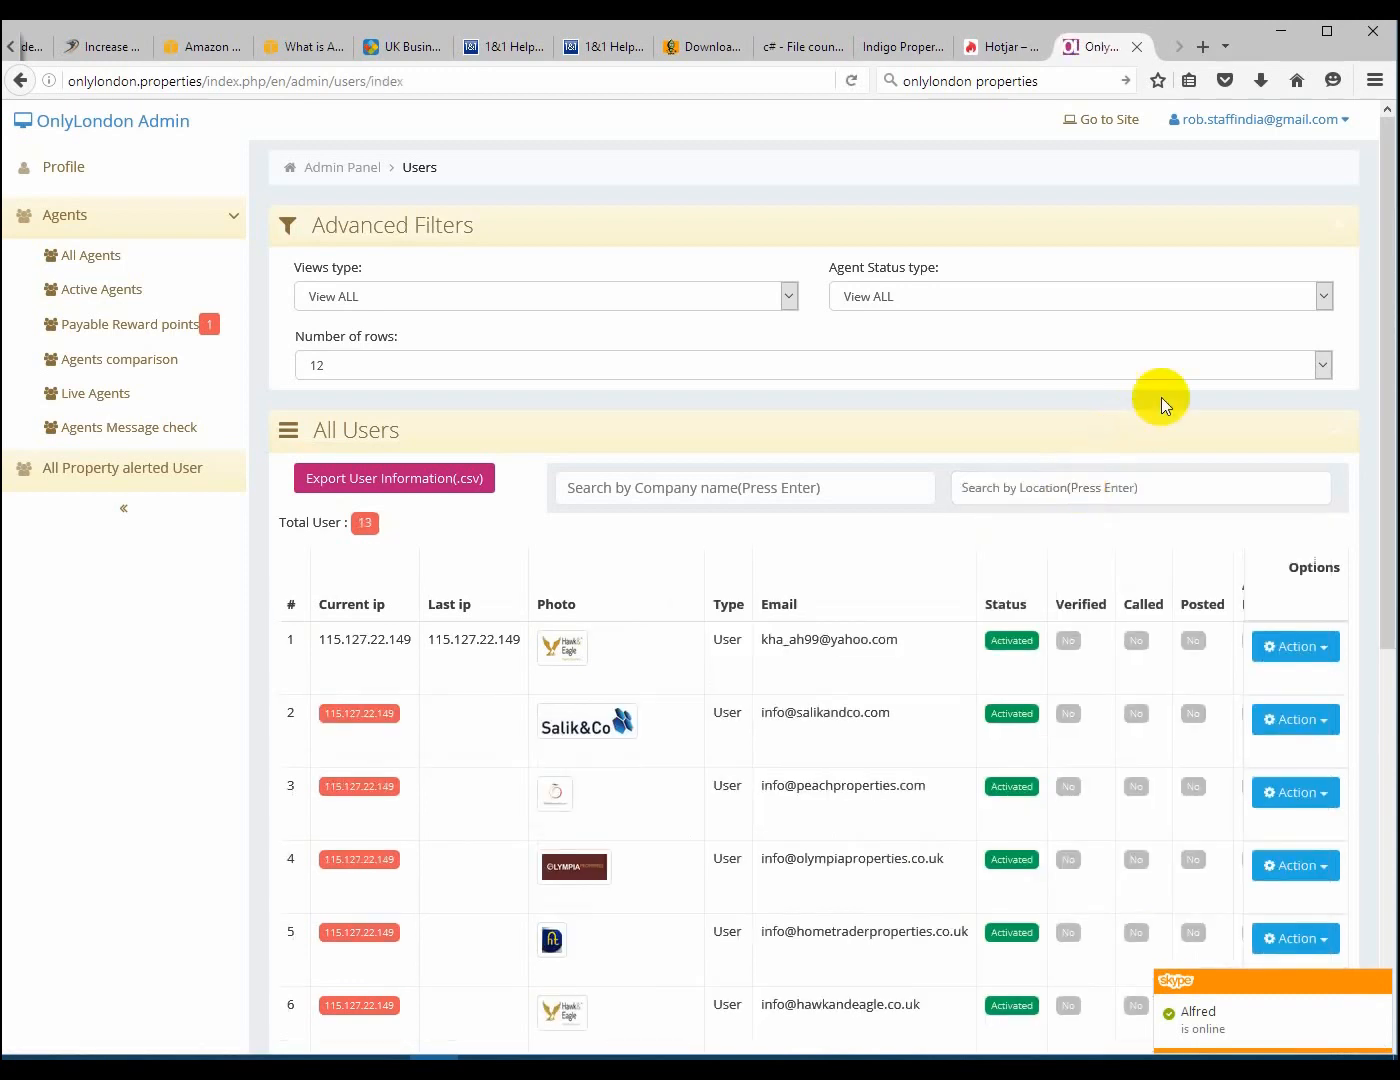
Open the profile of the agent Salik & Co for editing from the filtered user list
{"action": "left_click_drag", "start_coordinate": [1387, 347], "coordinate": [1381, 553]}
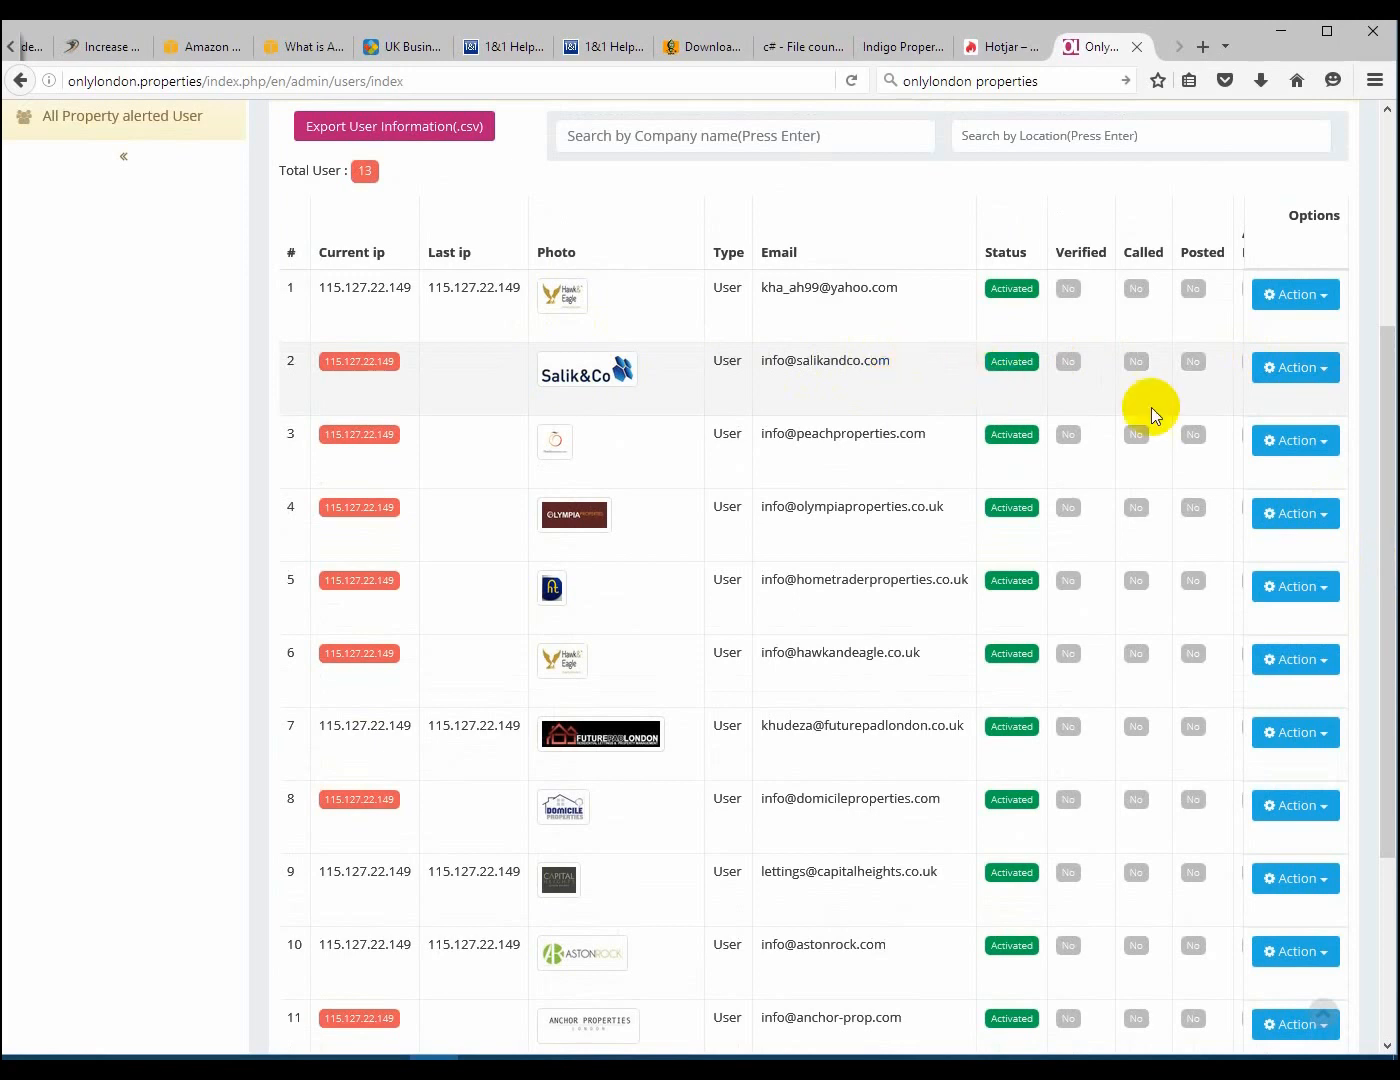
{"action": "left_click", "coordinate": [1323, 367]}
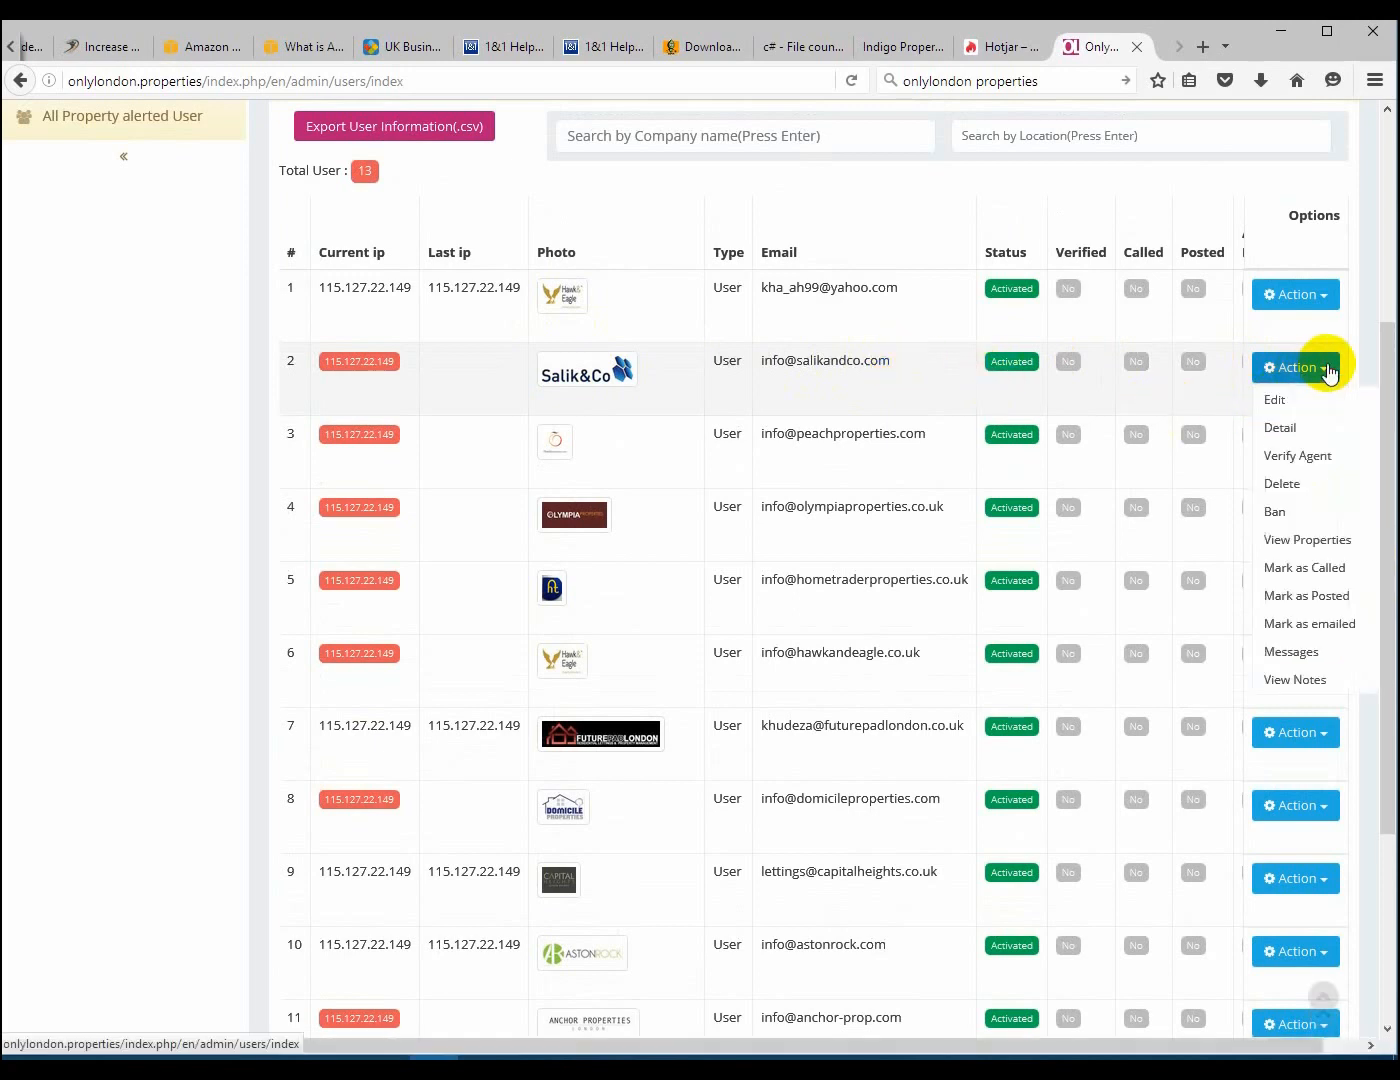
{"action": "left_click", "coordinate": [1277, 402]}
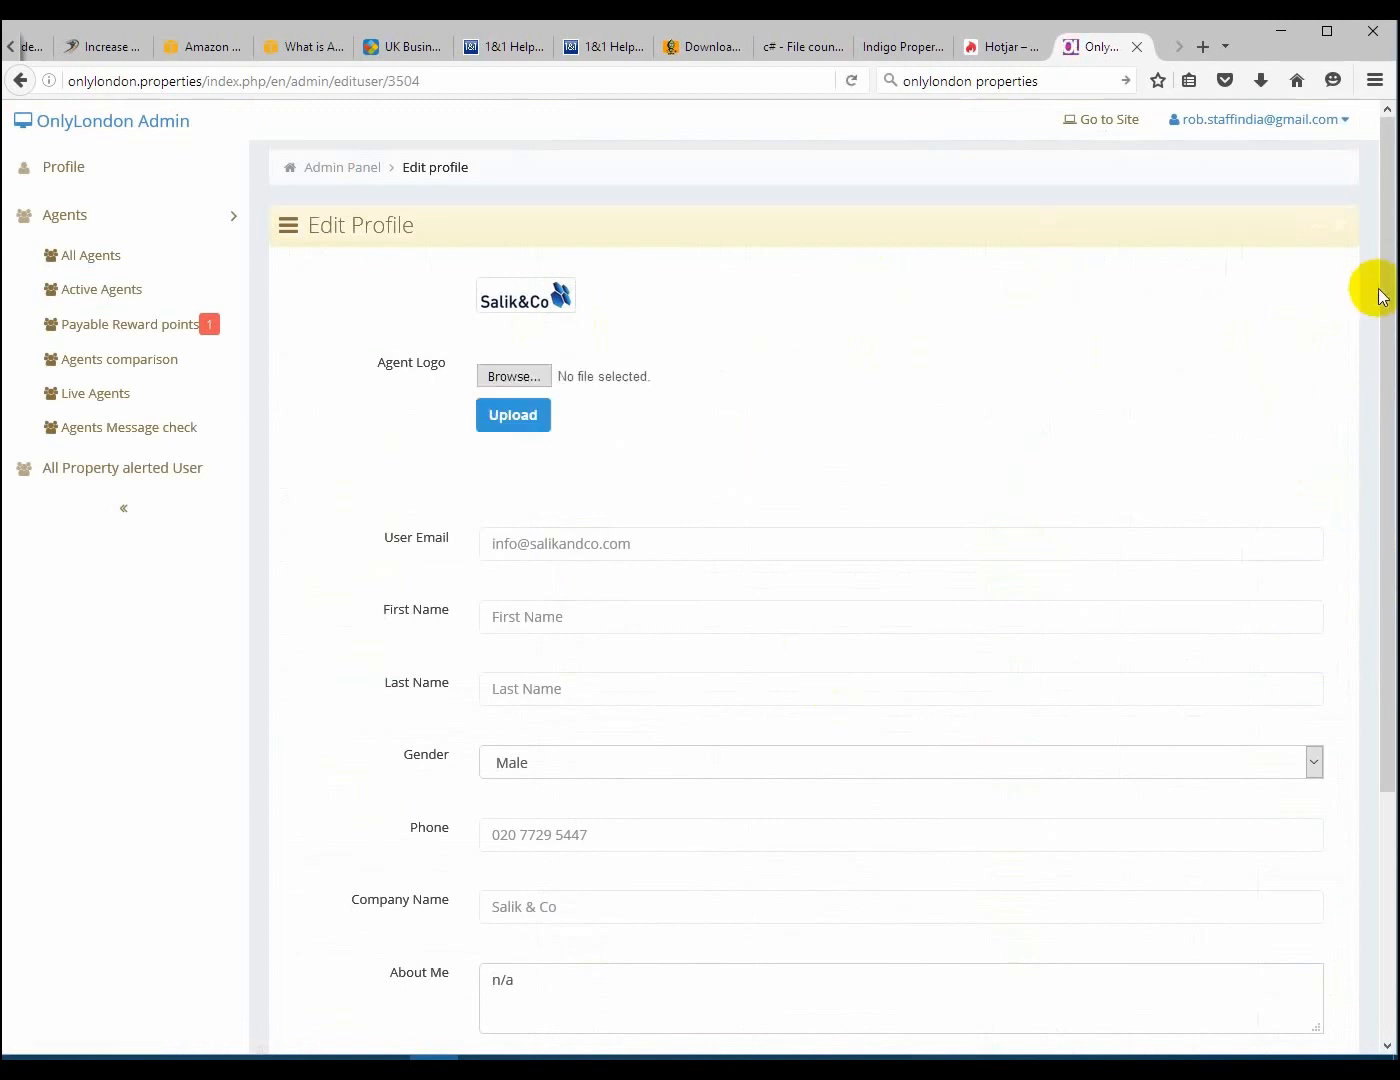
Review the Salik & Co profile fields, including the user email, and submit the profile update
{"action": "left_click_drag", "start_coordinate": [1393, 298], "coordinate": [1395, 478]}
{"action": "left_click", "coordinate": [648, 307]}
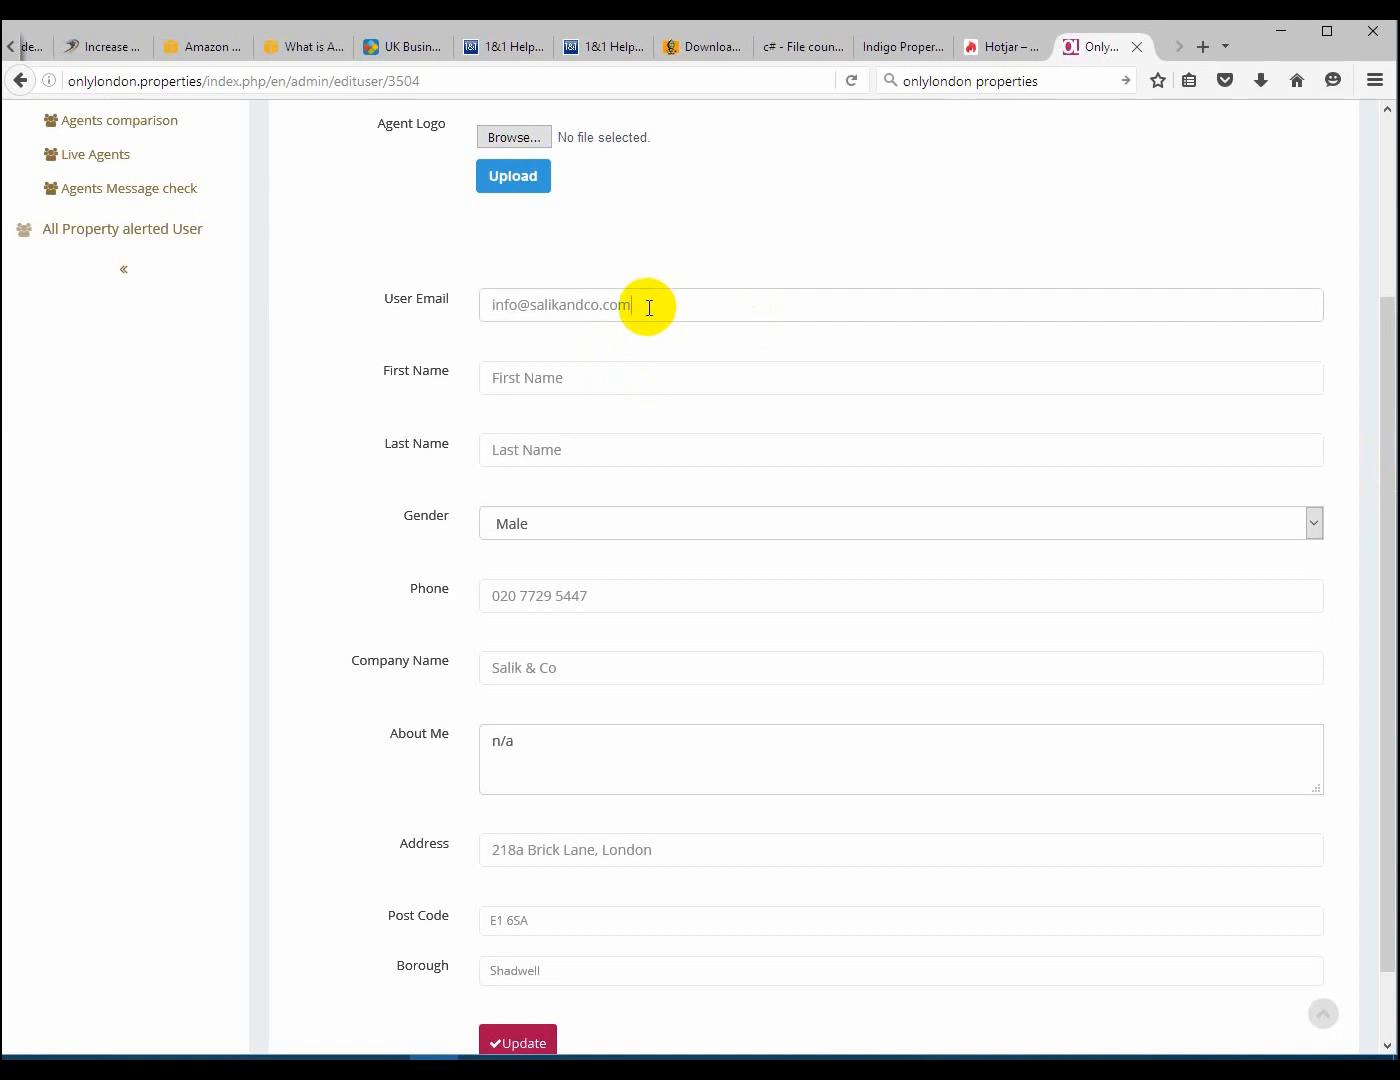
{"action": "left_click_drag", "start_coordinate": [649, 307], "coordinate": [485, 312]}
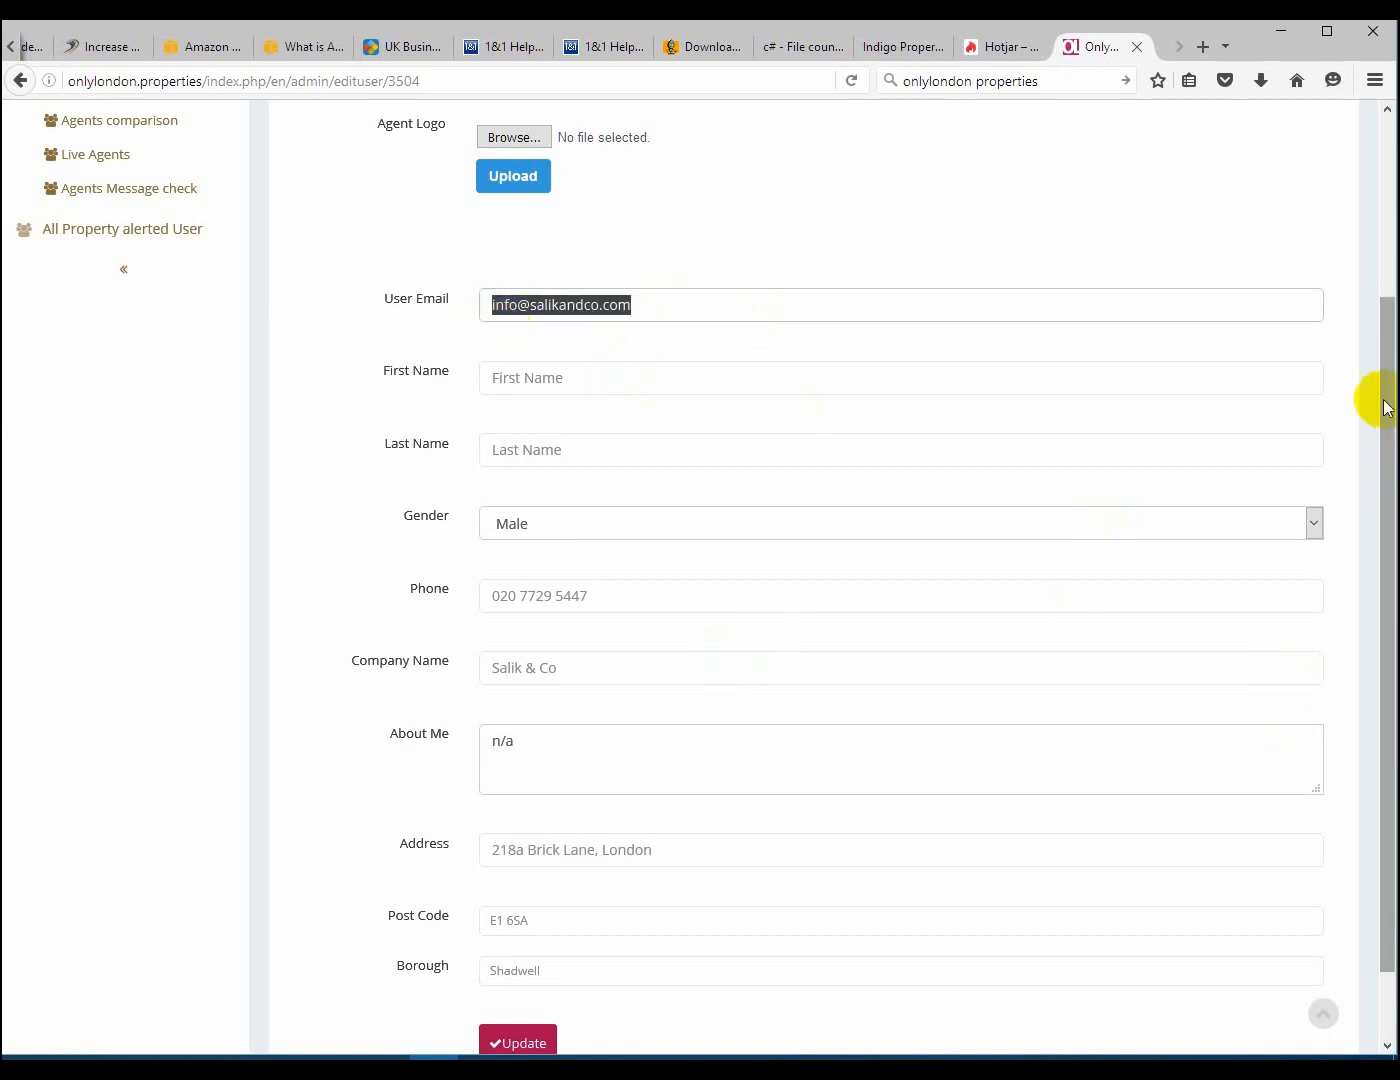
{"action": "left_click_drag", "start_coordinate": [1386, 400], "coordinate": [1391, 481]}
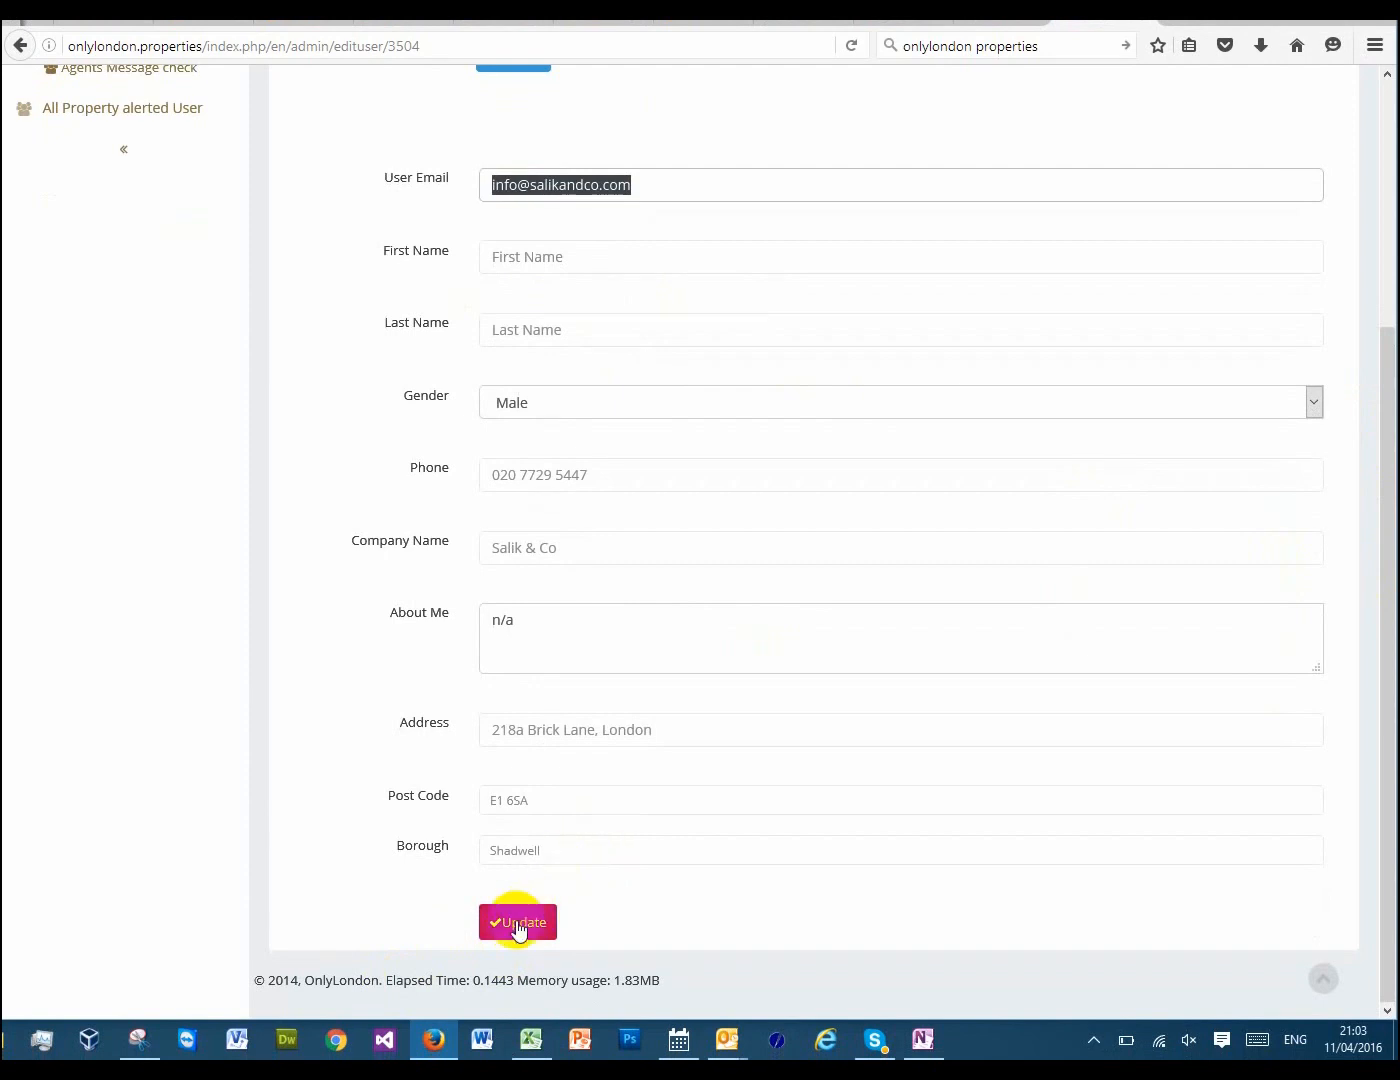
{"action": "left_click", "coordinate": [518, 926]}
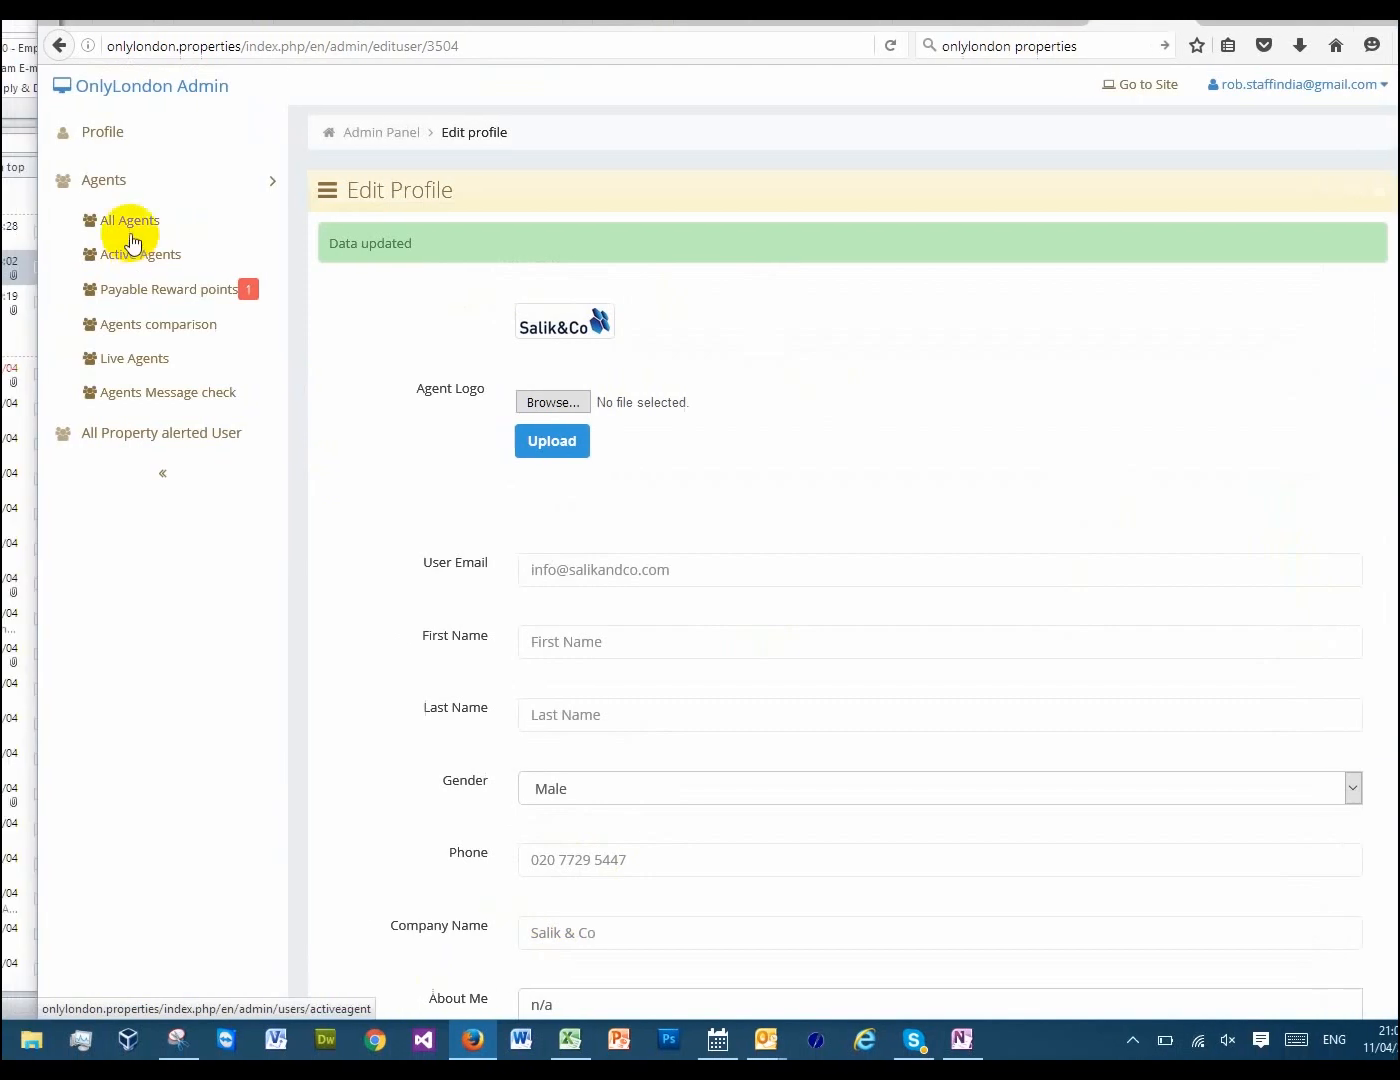
Return to the list of all agents and search it by the same location again
{"action": "left_click", "coordinate": [180, 227]}
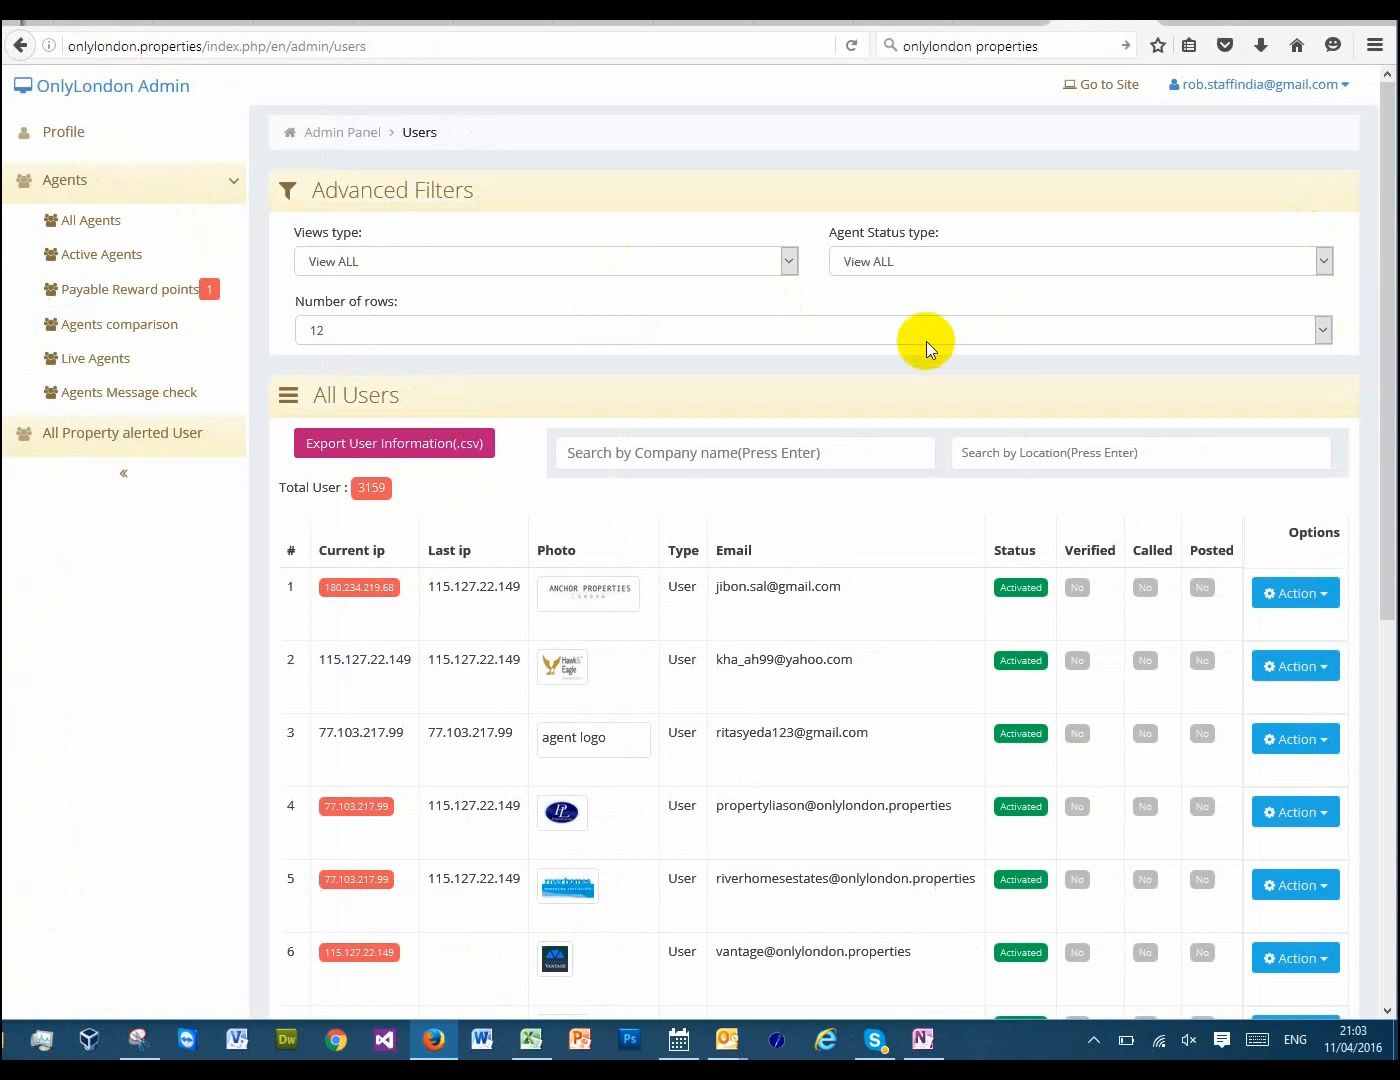
{"action": "left_click", "coordinate": [990, 452]}
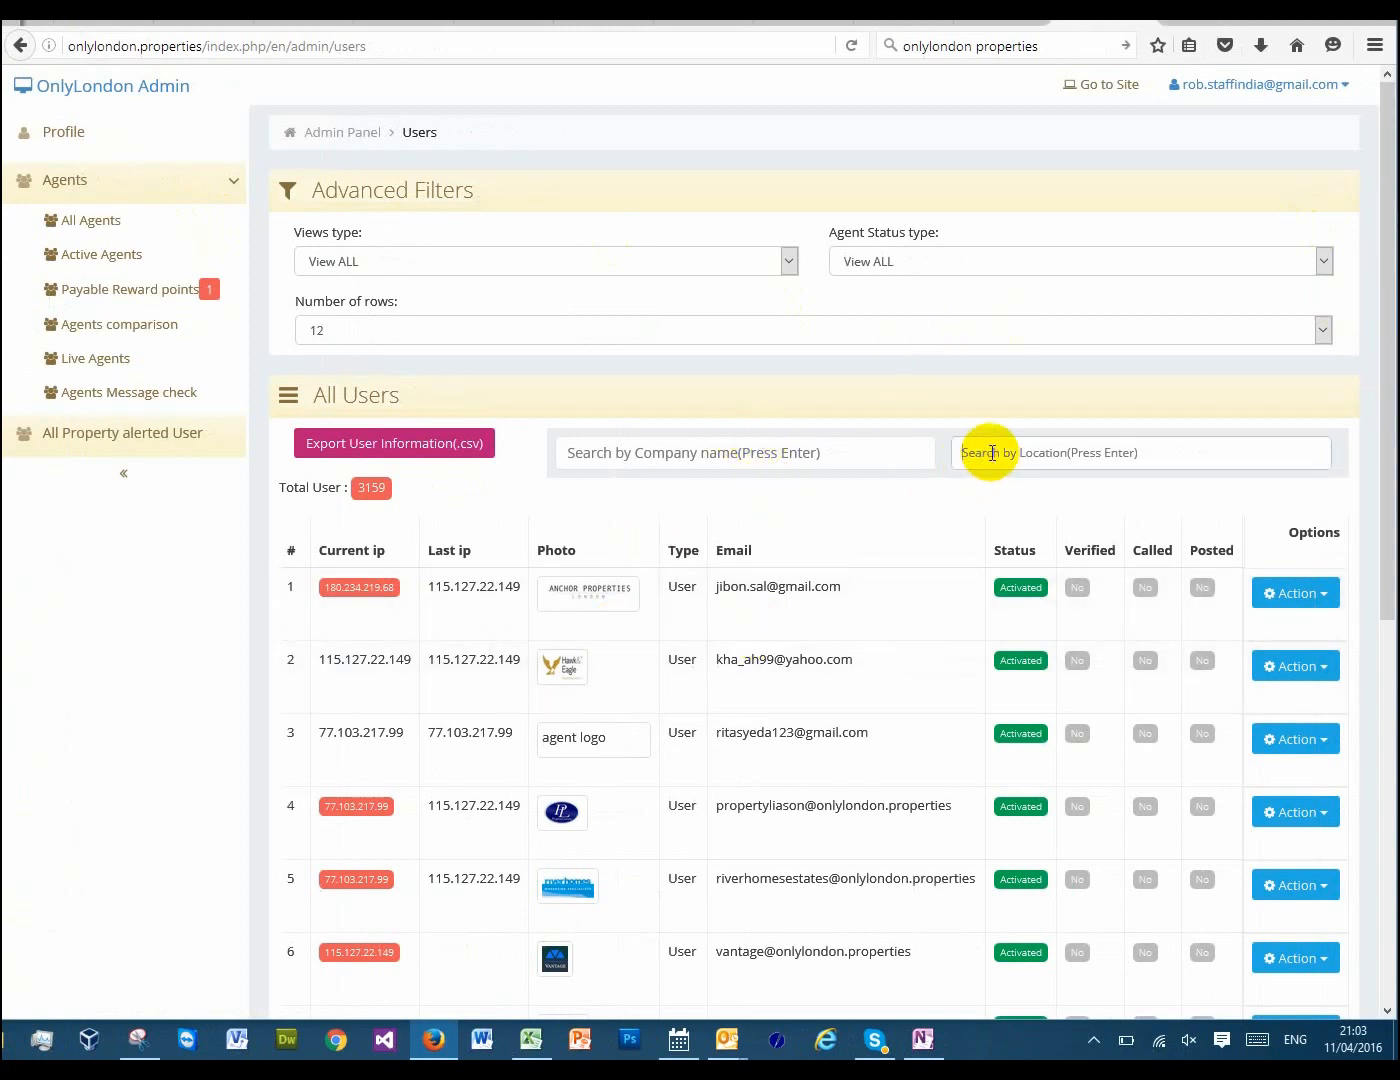
{"action": "key", "text": "Return"}
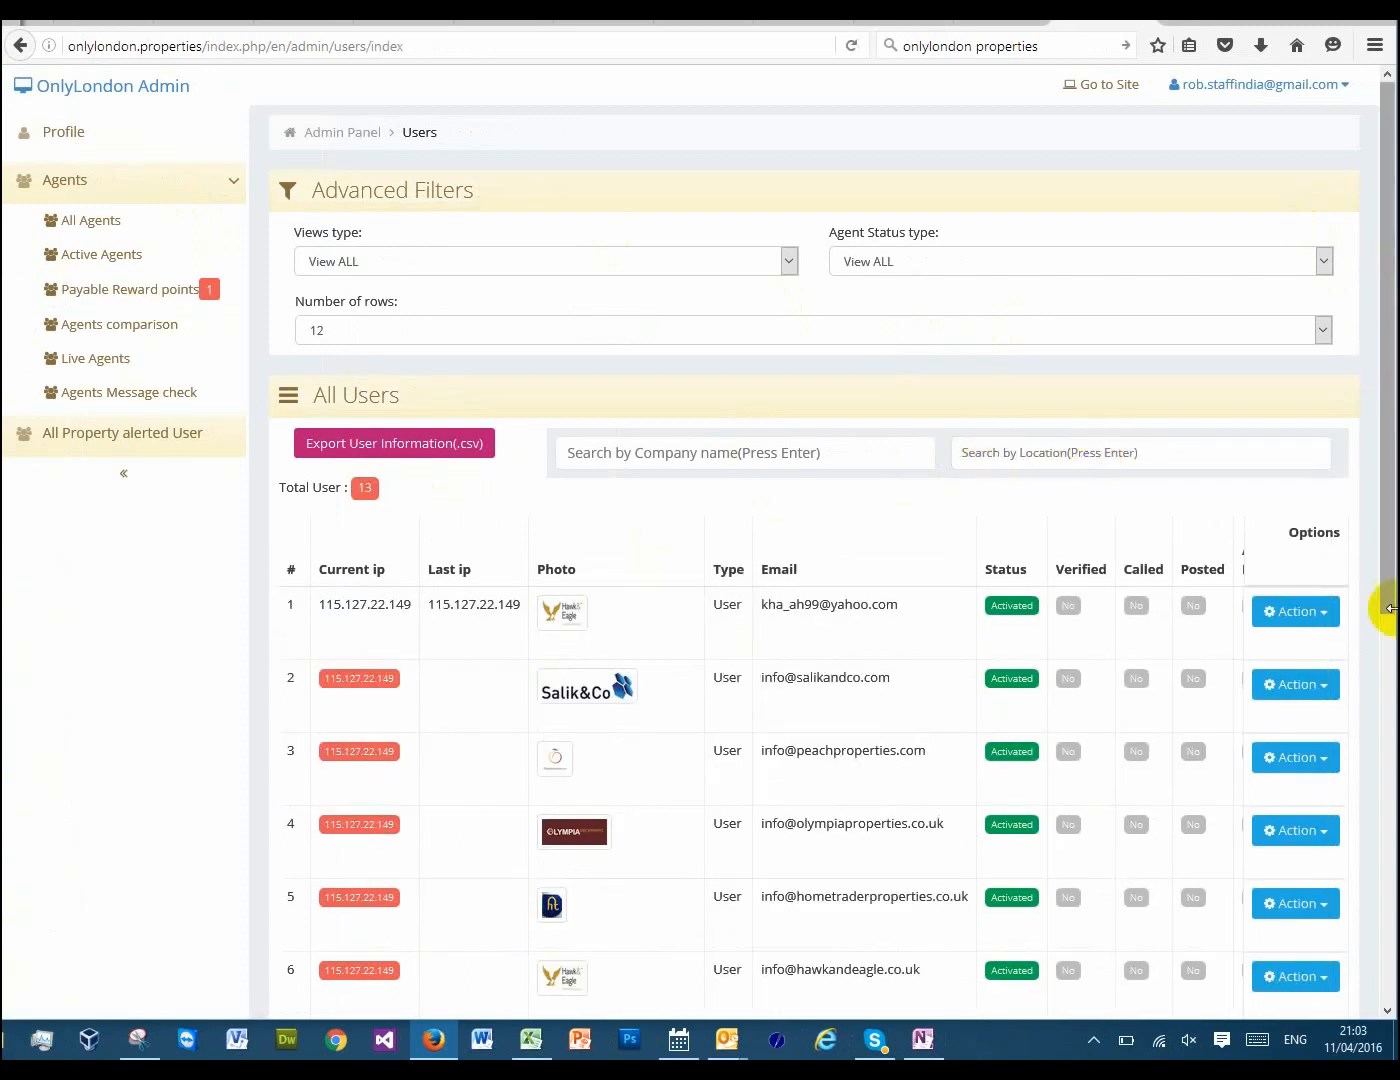
Open the notes page of the agent Salik & Co from the filtered list
{"action": "left_click_drag", "start_coordinate": [1392, 517], "coordinate": [1392, 797]}
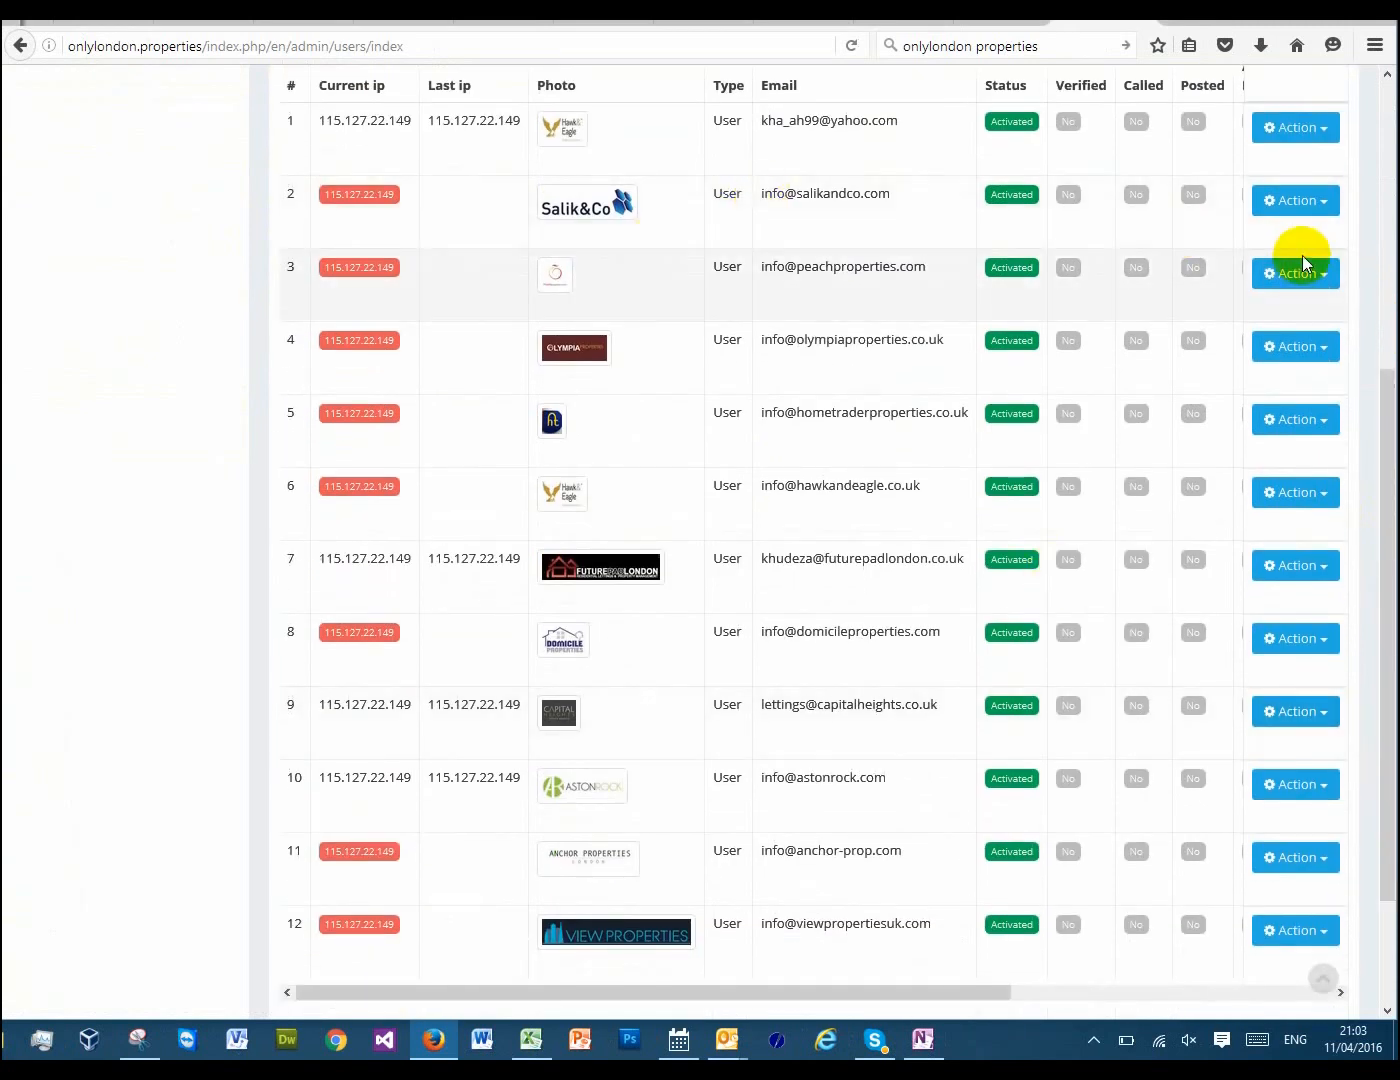
{"action": "left_click", "coordinate": [1328, 203]}
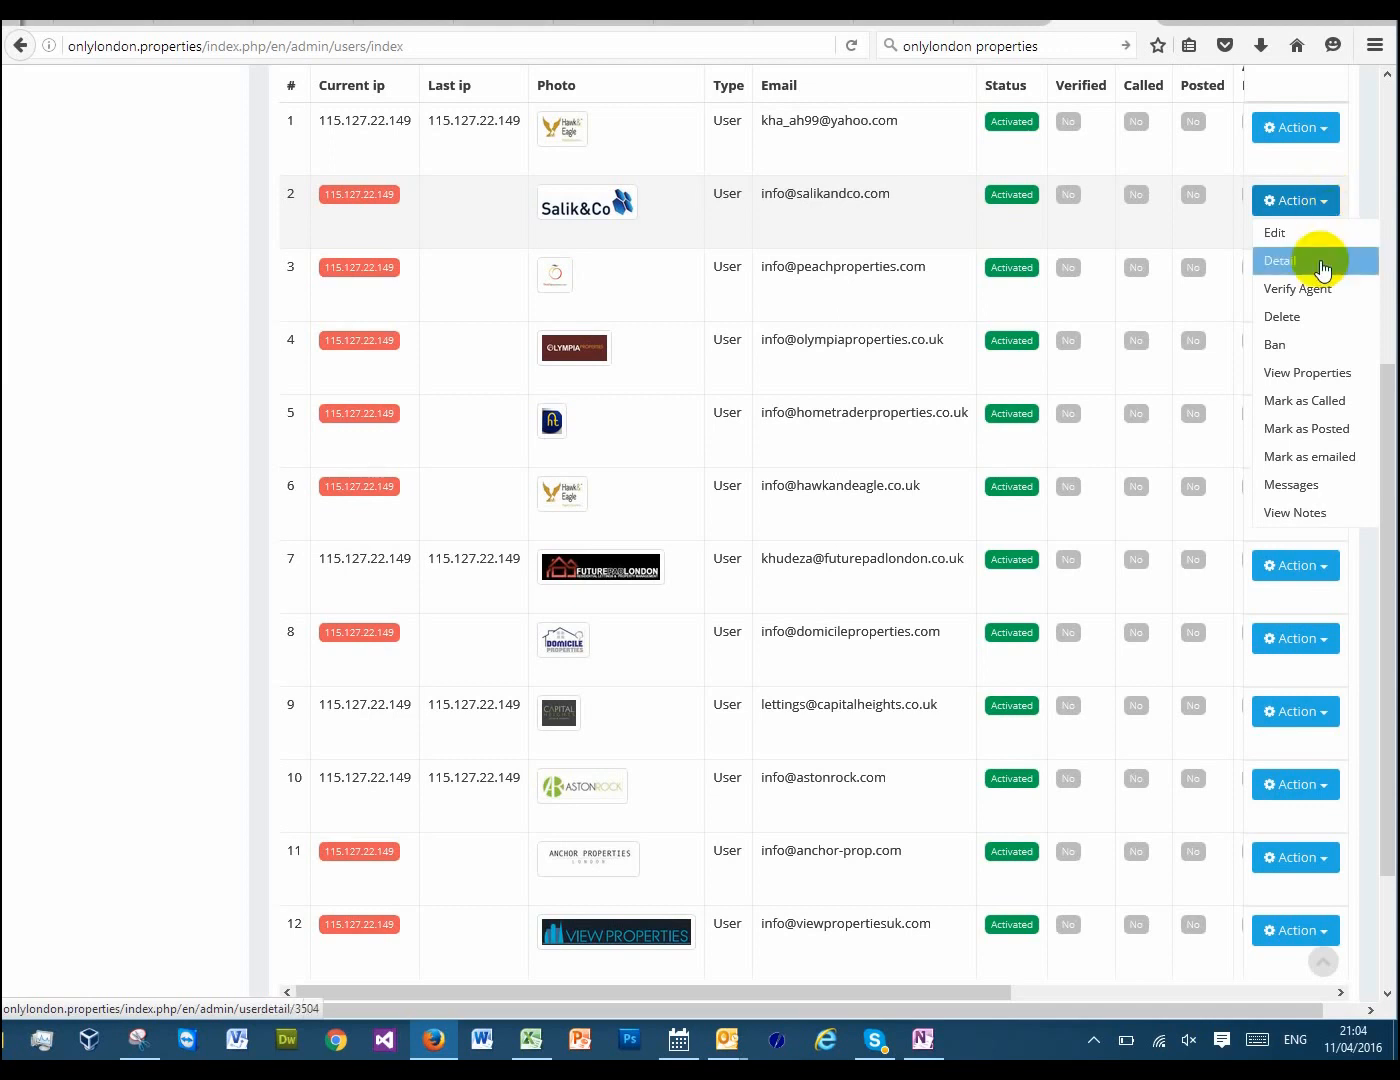
{"action": "left_click", "coordinate": [1296, 514]}
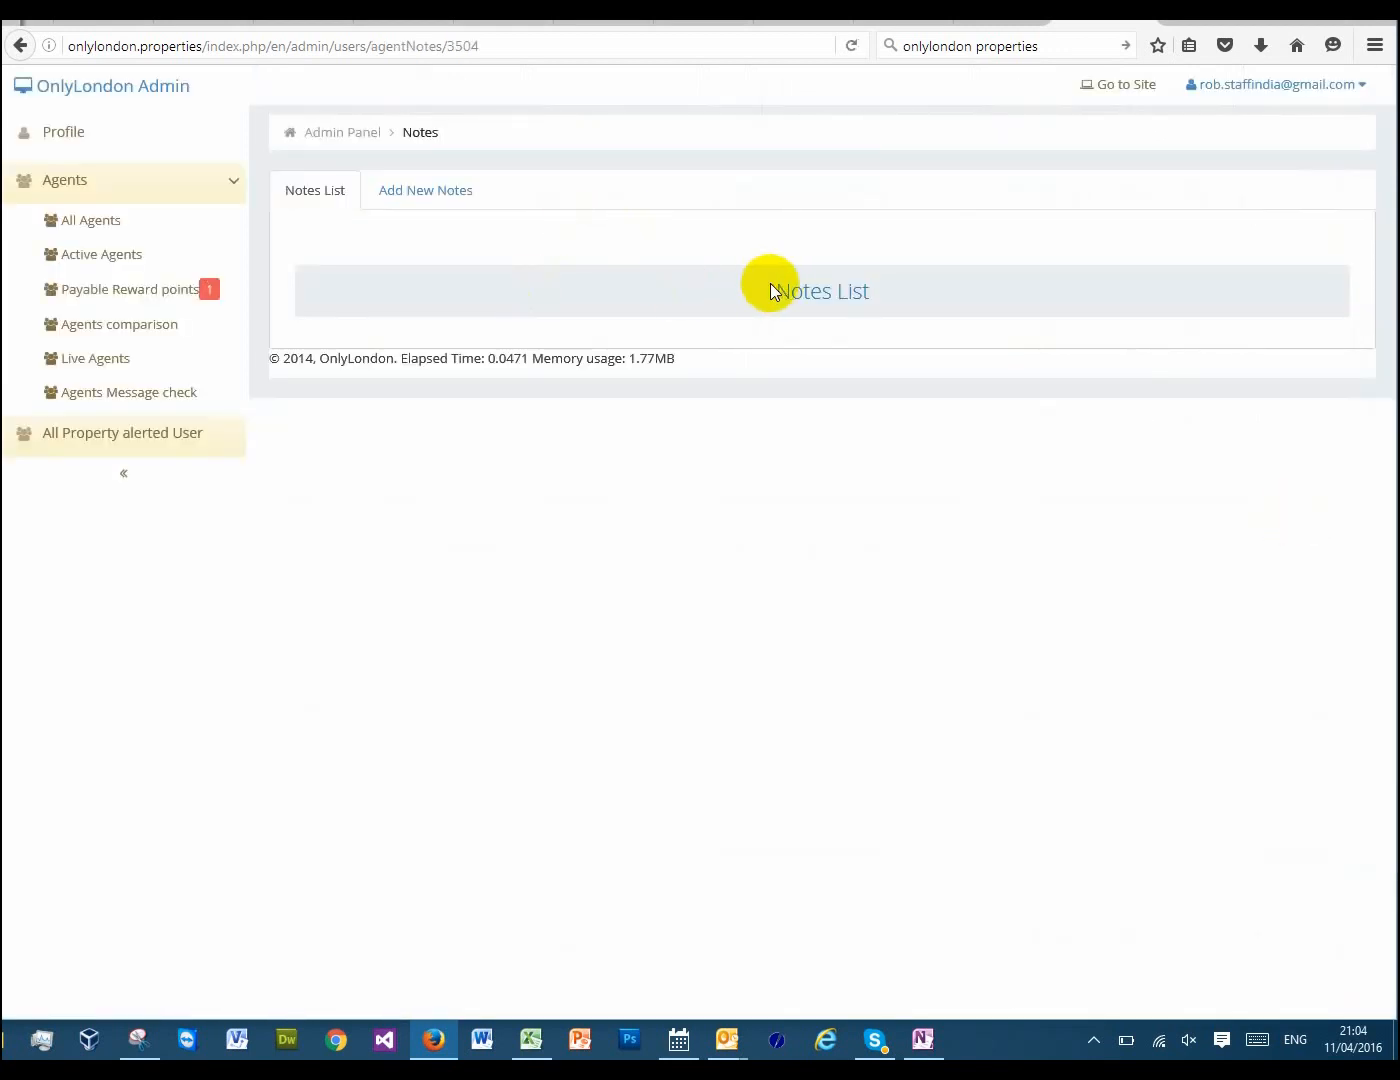
Start a new note for the agent with the title "Initial conversation" and the purpose "Sales"
{"action": "left_click", "coordinate": [406, 193]}
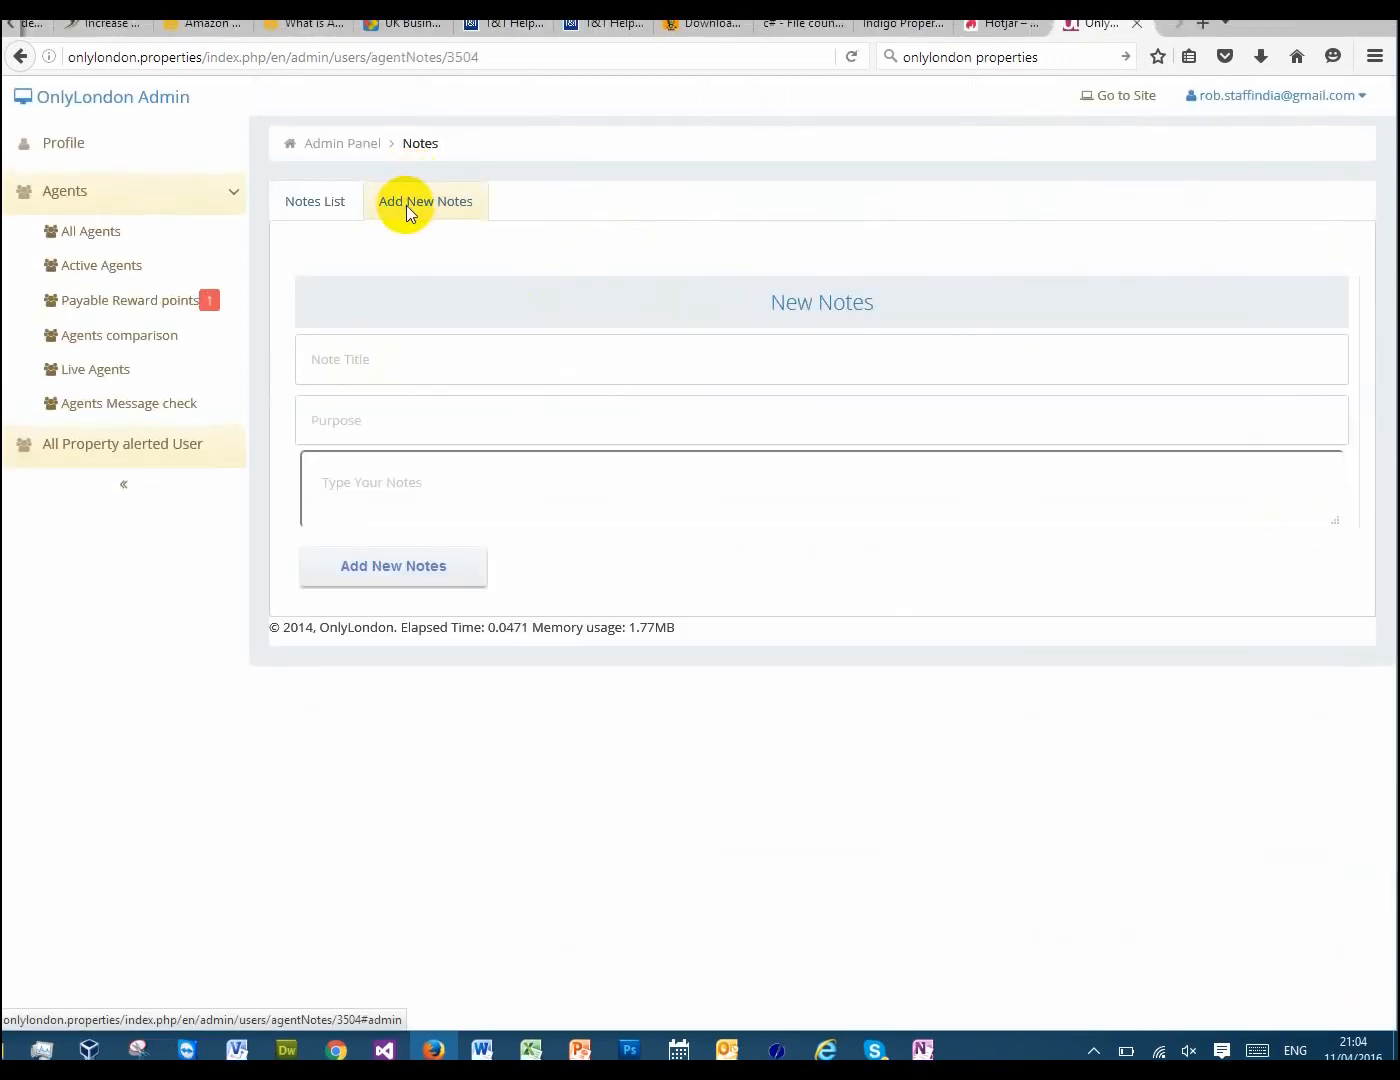
{"action": "left_click", "coordinate": [441, 378]}
{"action": "type", "text": "In"}
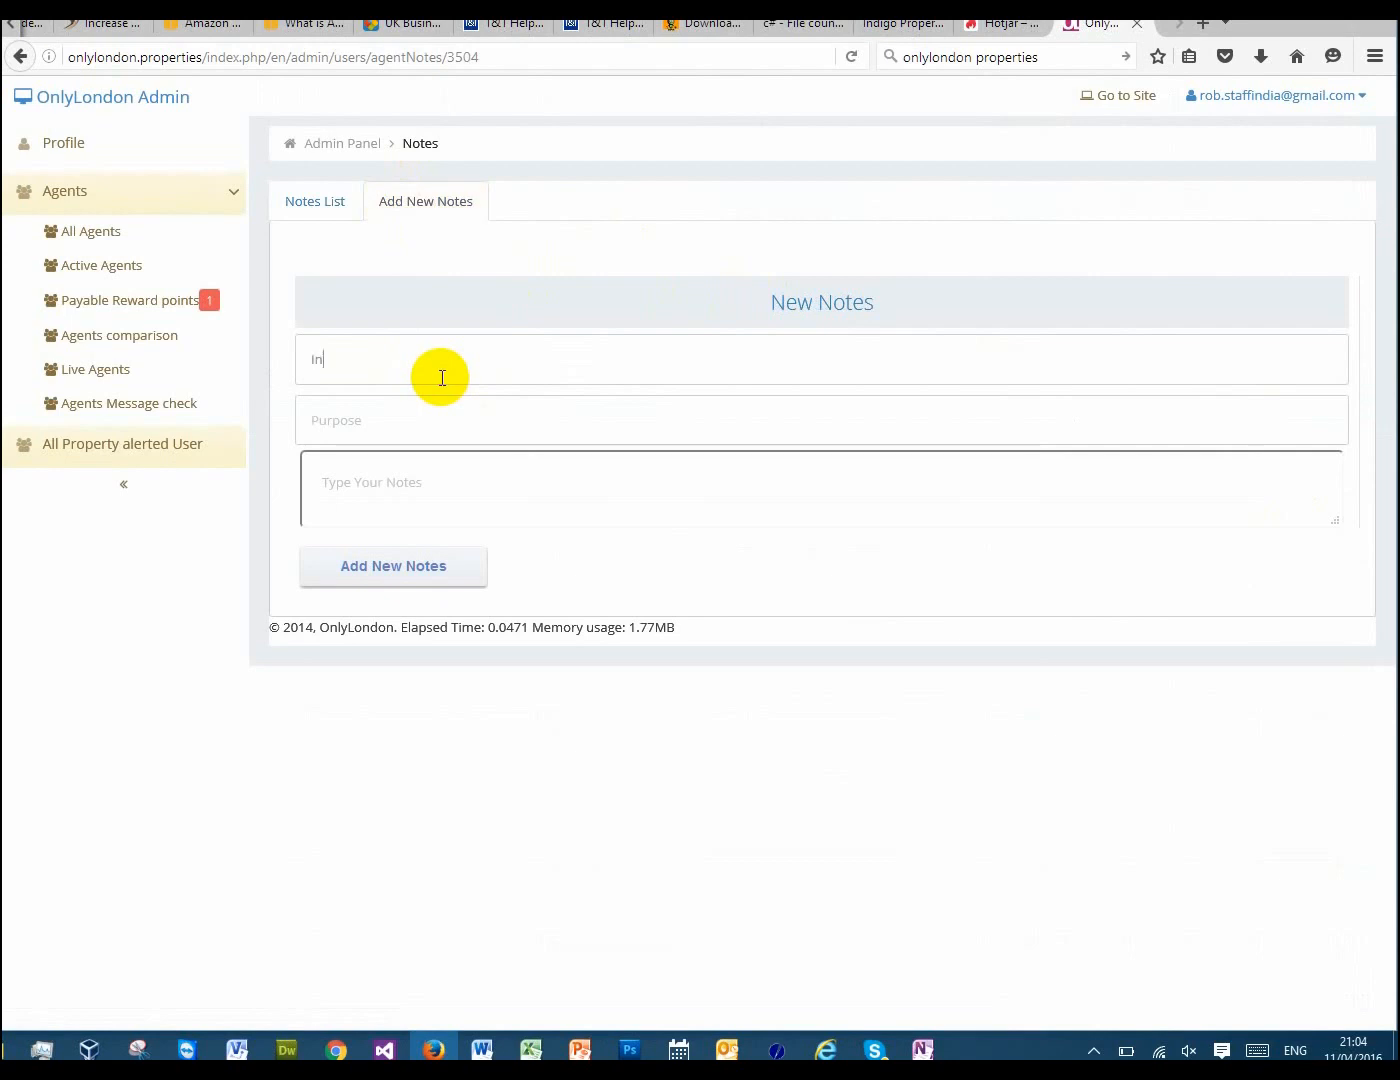
{"action": "type", "text": "itial onver"}
{"action": "key", "text": "ctrl+shift+Left"}
{"action": "type", "text": "conversation"}
{"action": "left_click", "coordinate": [419, 438]}
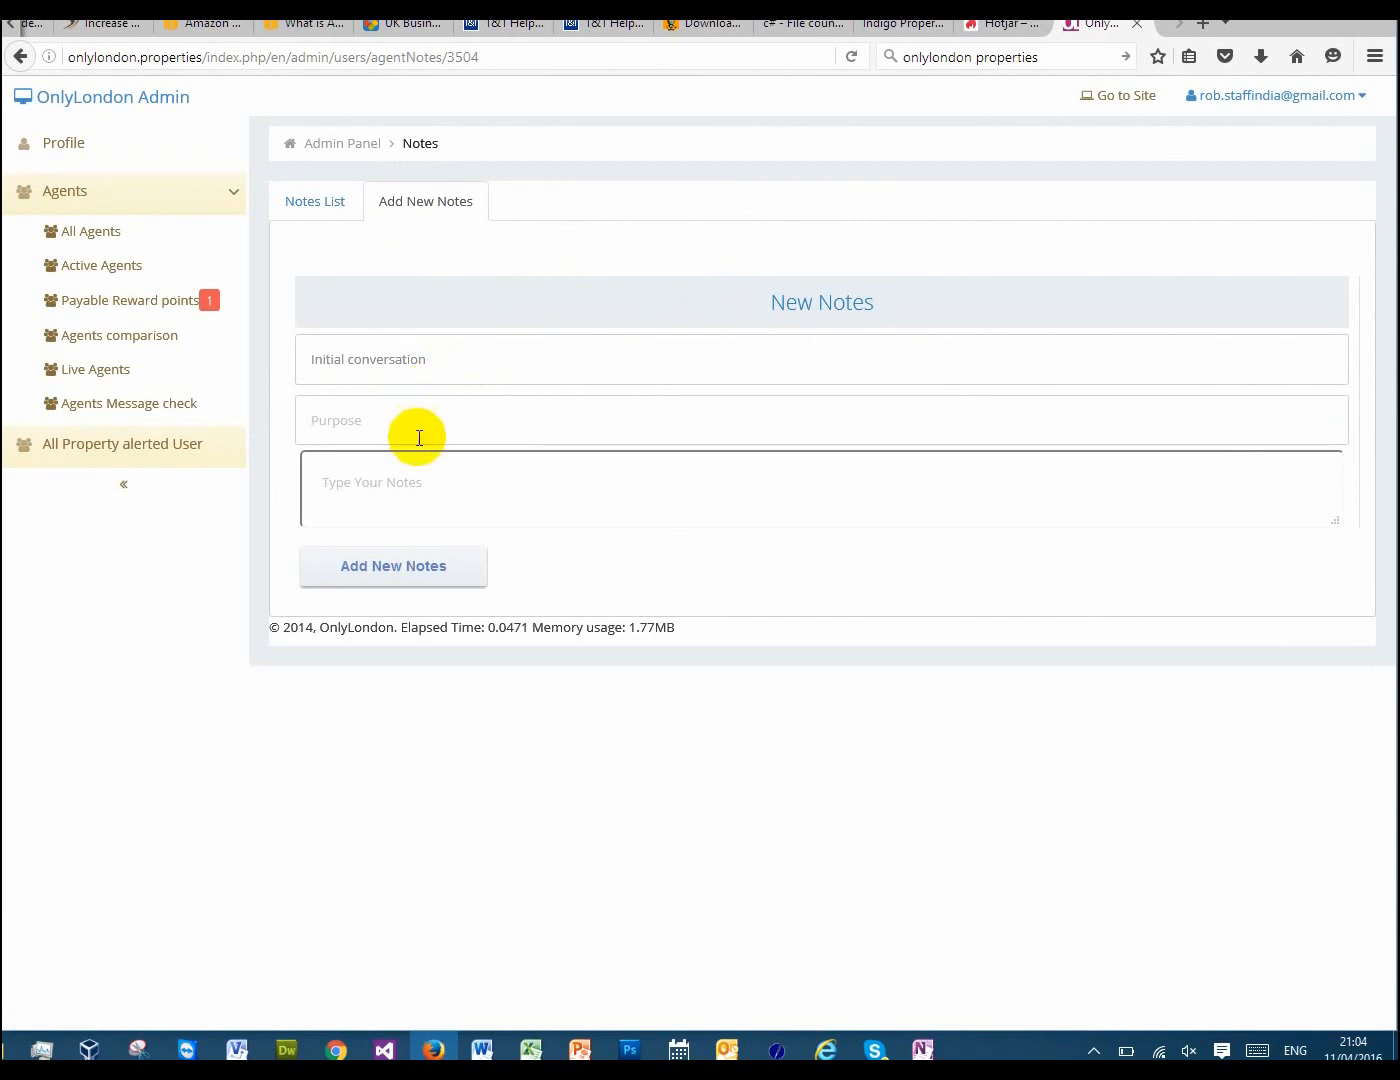
{"action": "type", "text": "Sales"}
{"action": "key", "text": "Tab"}
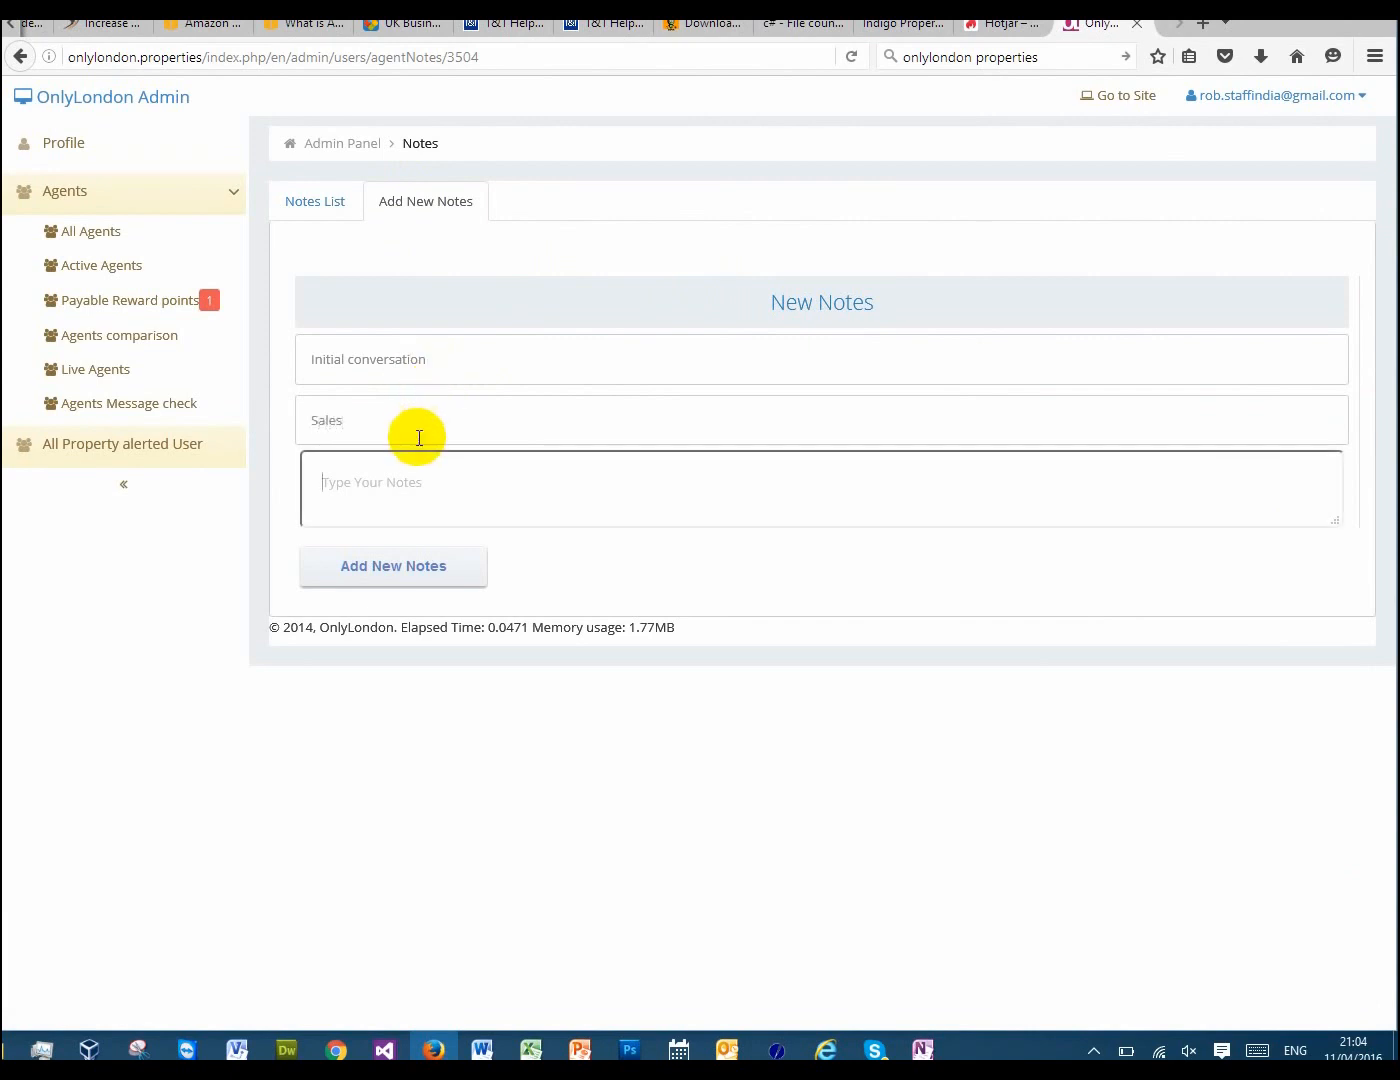
Enter the note text "Called the prospect was not available will try again." and add the note
{"action": "type", "text": "Called he"}
{"action": "key", "text": "BackSpace"}
{"action": "key", "text": "BackSpace"}
{"action": "key", "text": "BackSpace"}
{"action": "type", "text": "the pr"}
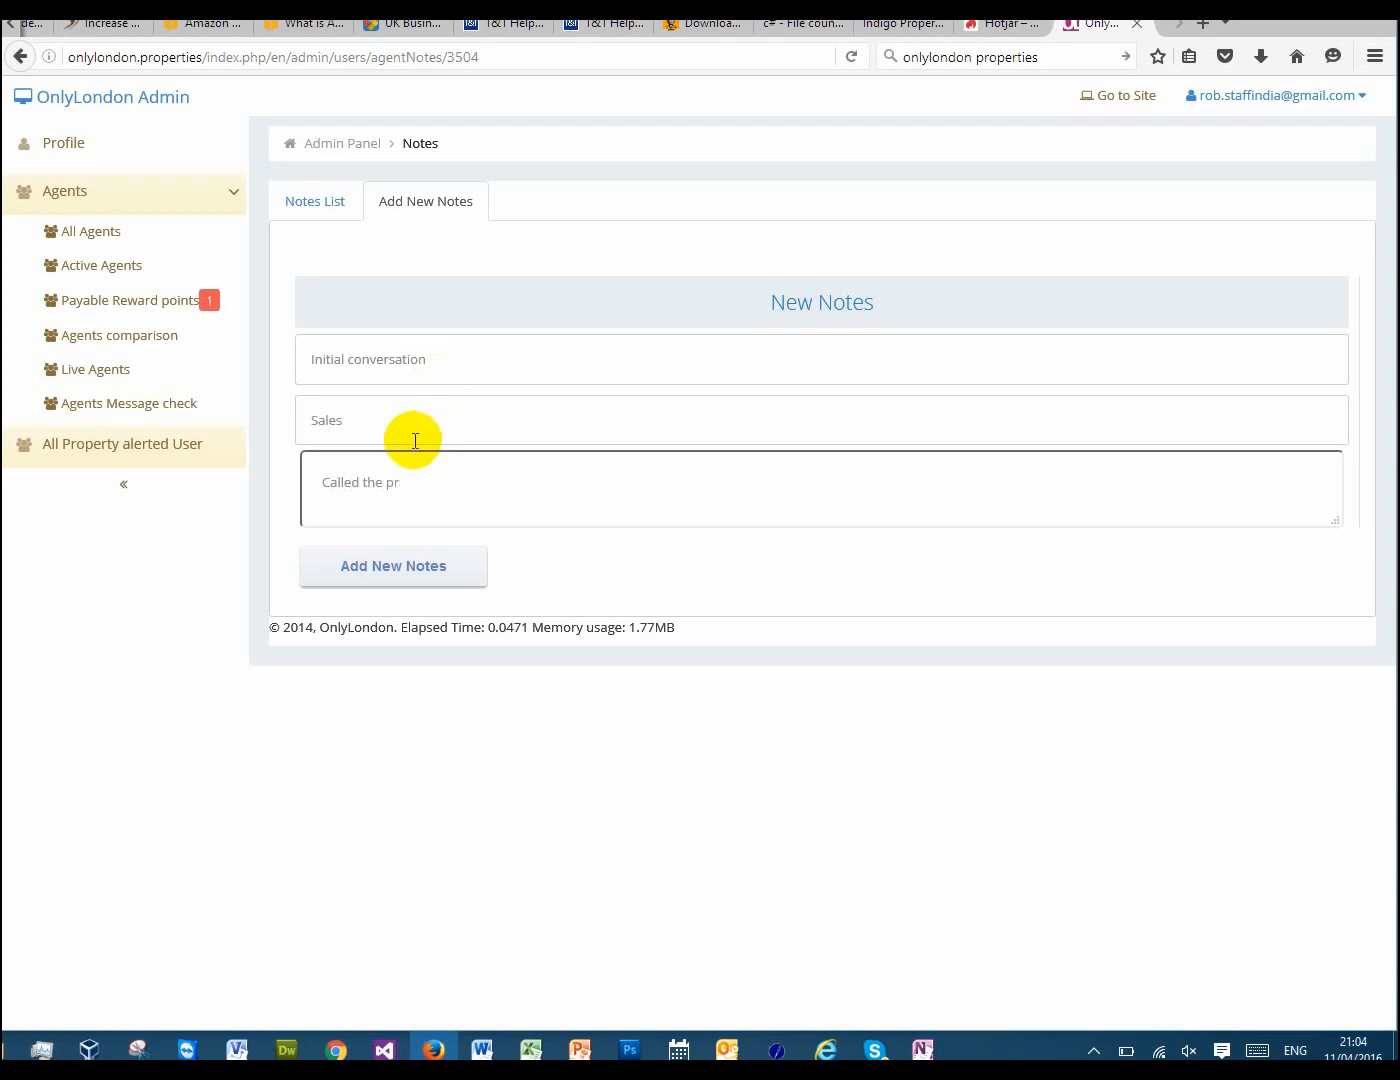
{"action": "type", "text": "ospect was not avail"}
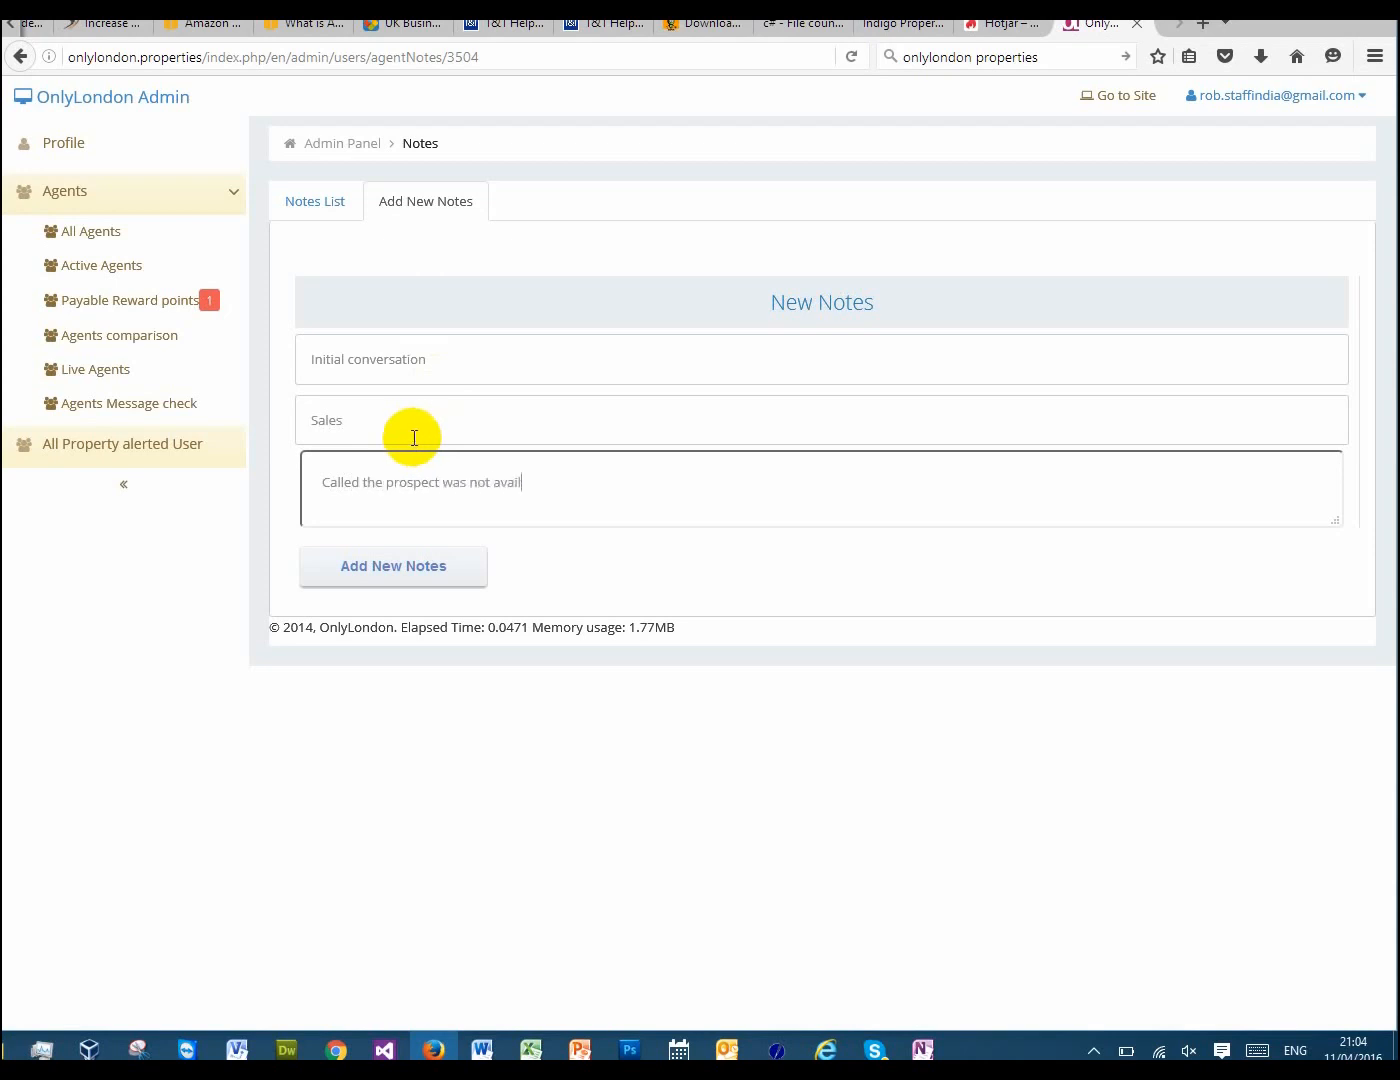
{"action": "type", "text": "able will try again."}
{"action": "left_click", "coordinate": [383, 568]}
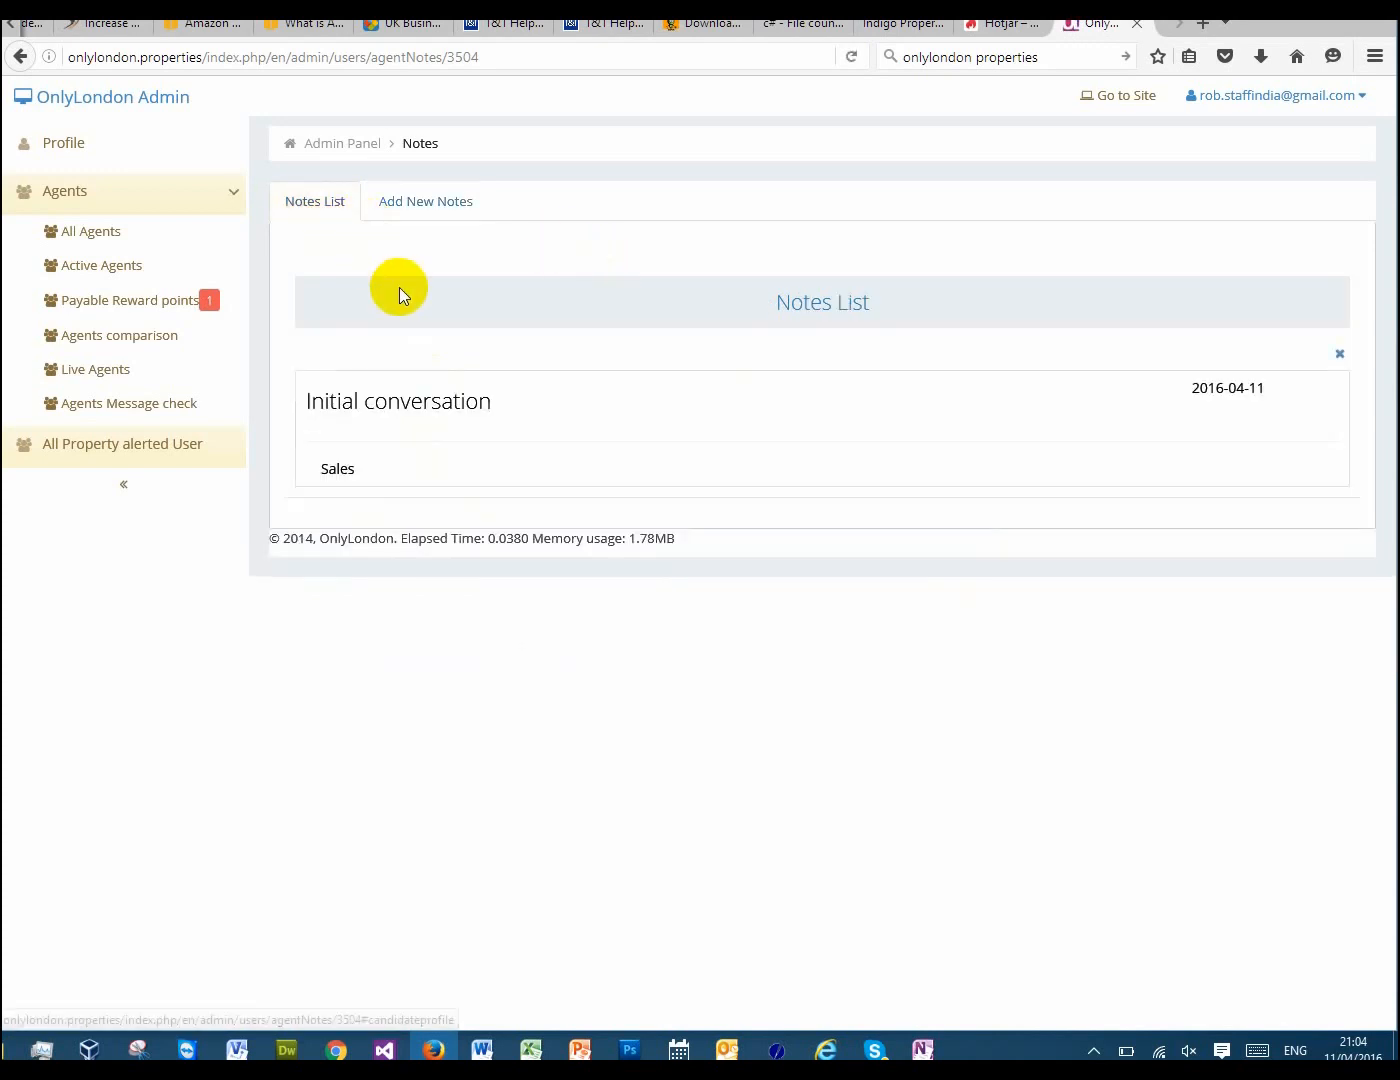
Open the "Initial conversation" note and begin a comment reading "I can add more comments for this"
{"action": "left_click", "coordinate": [333, 209]}
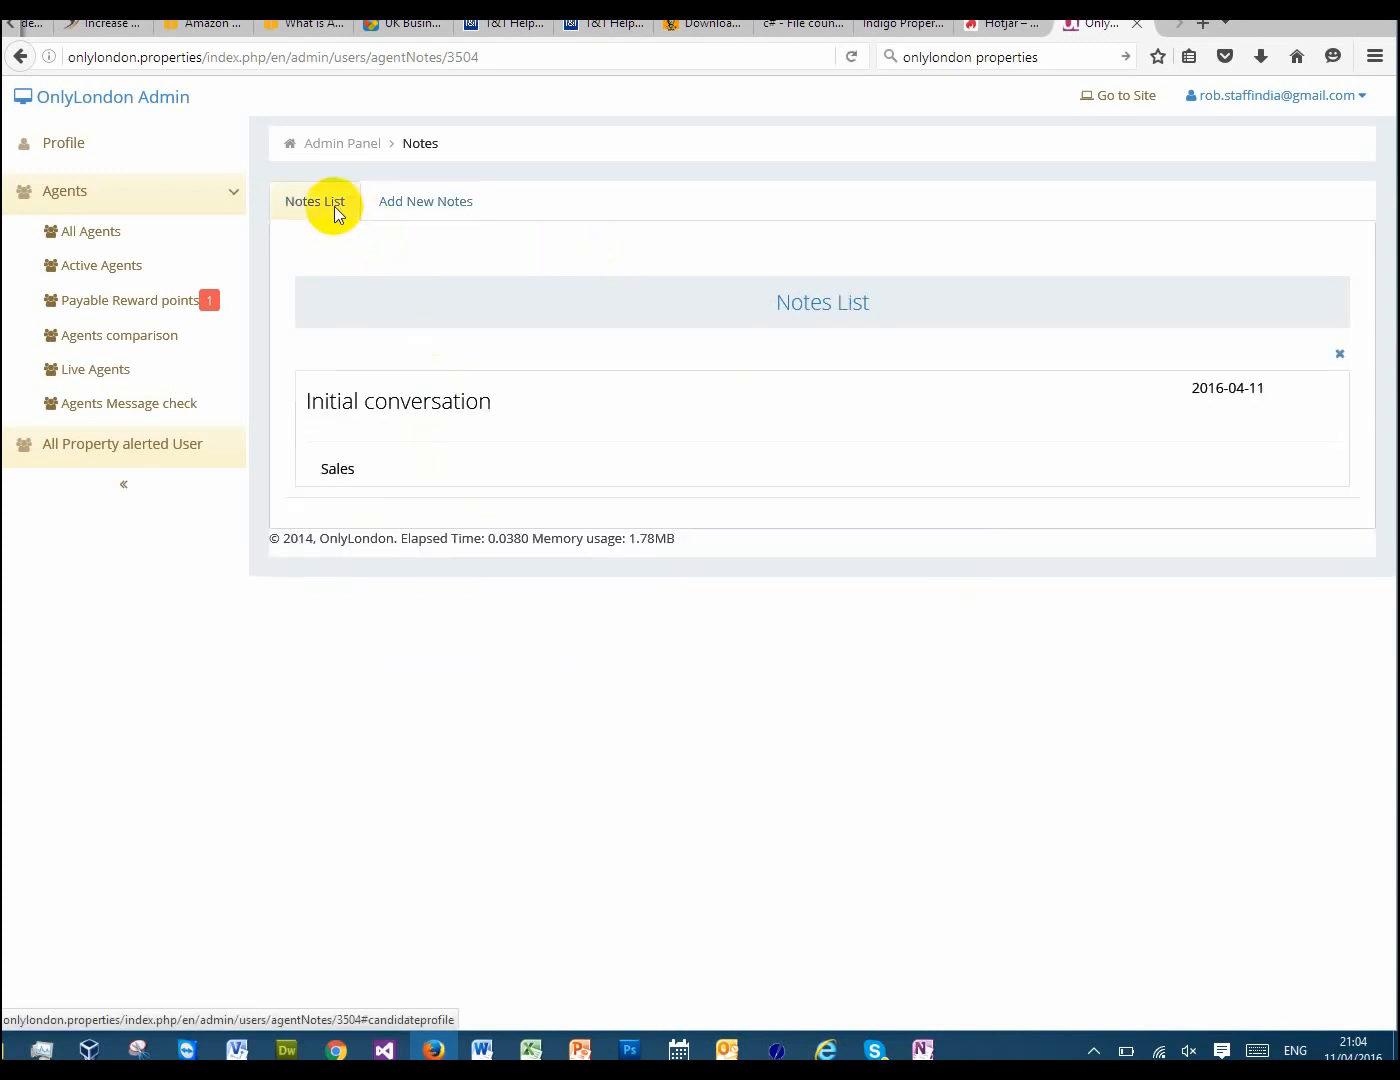
{"action": "left_click", "coordinate": [430, 410]}
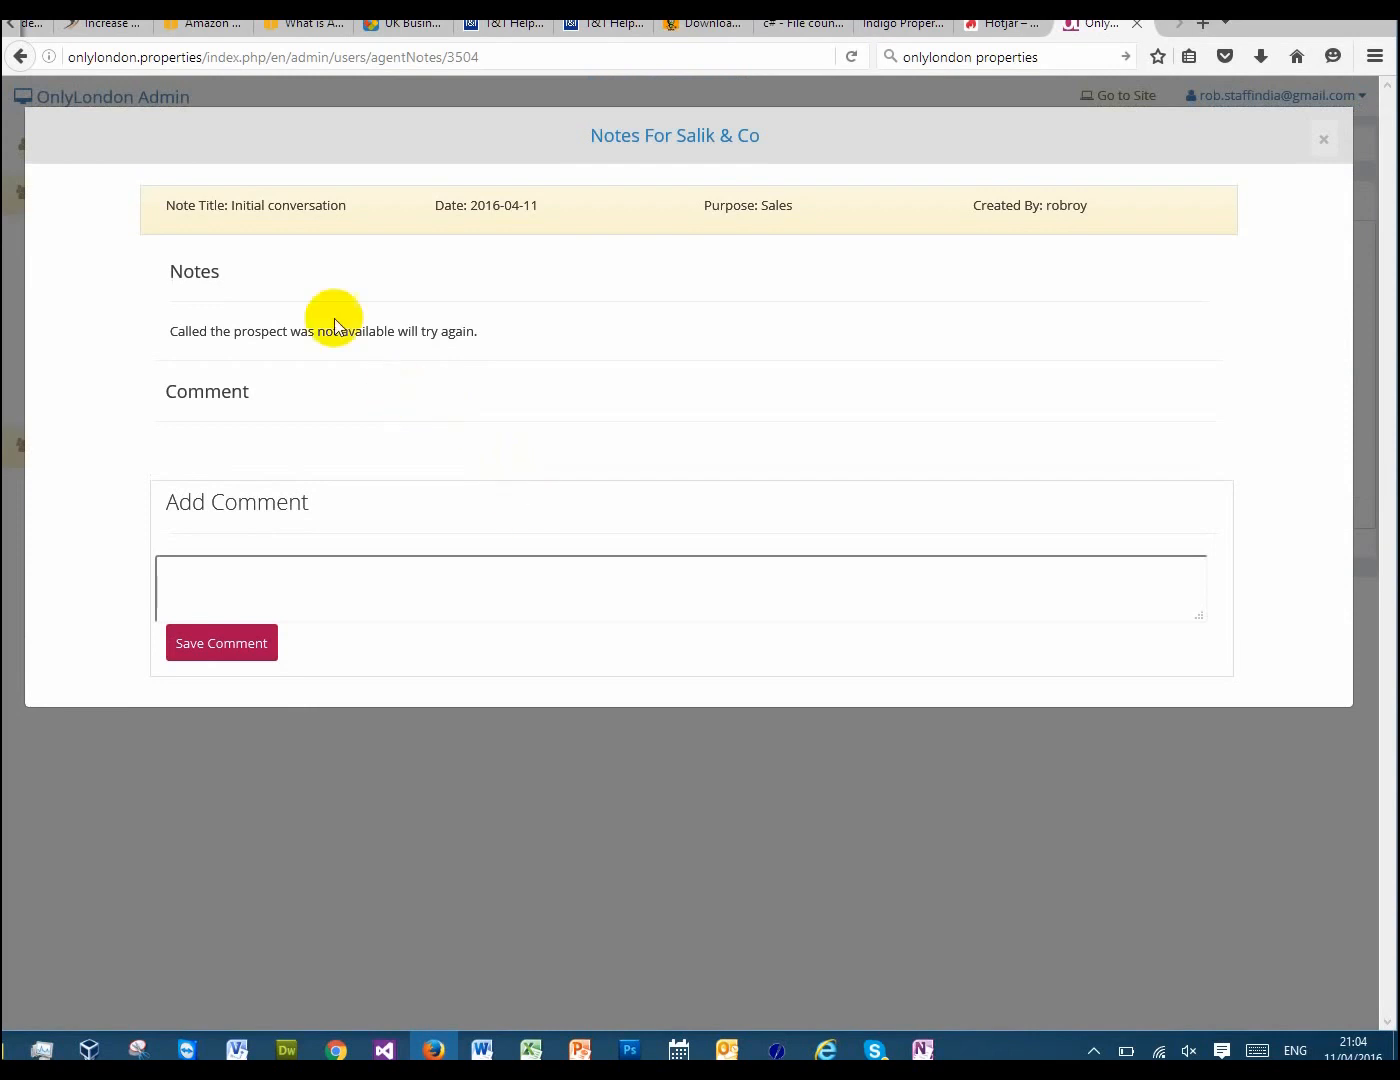
{"action": "left_click", "coordinate": [305, 581]}
{"action": "type", "text": "I"}
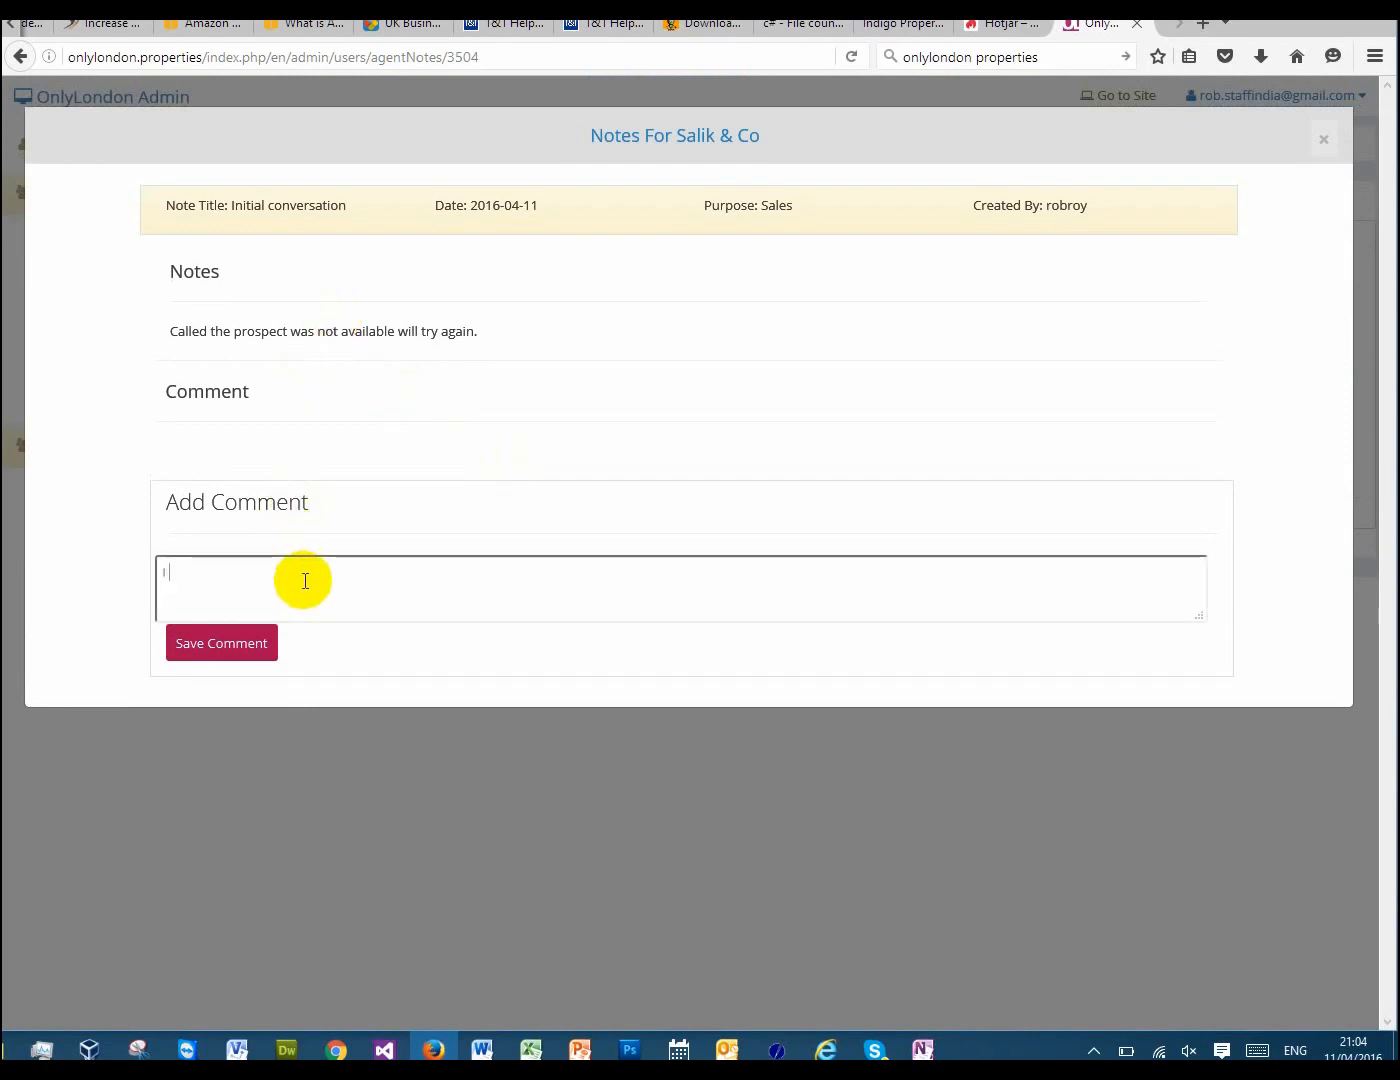
{"action": "type", "text": " can add more comment for this"}
{"action": "key", "text": "ctrl+shift+Left"}
{"action": "key", "text": "ctrl+shift+Left"}
{"action": "key", "text": "BackSpace"}
{"action": "type", "text": "s for his pr"}
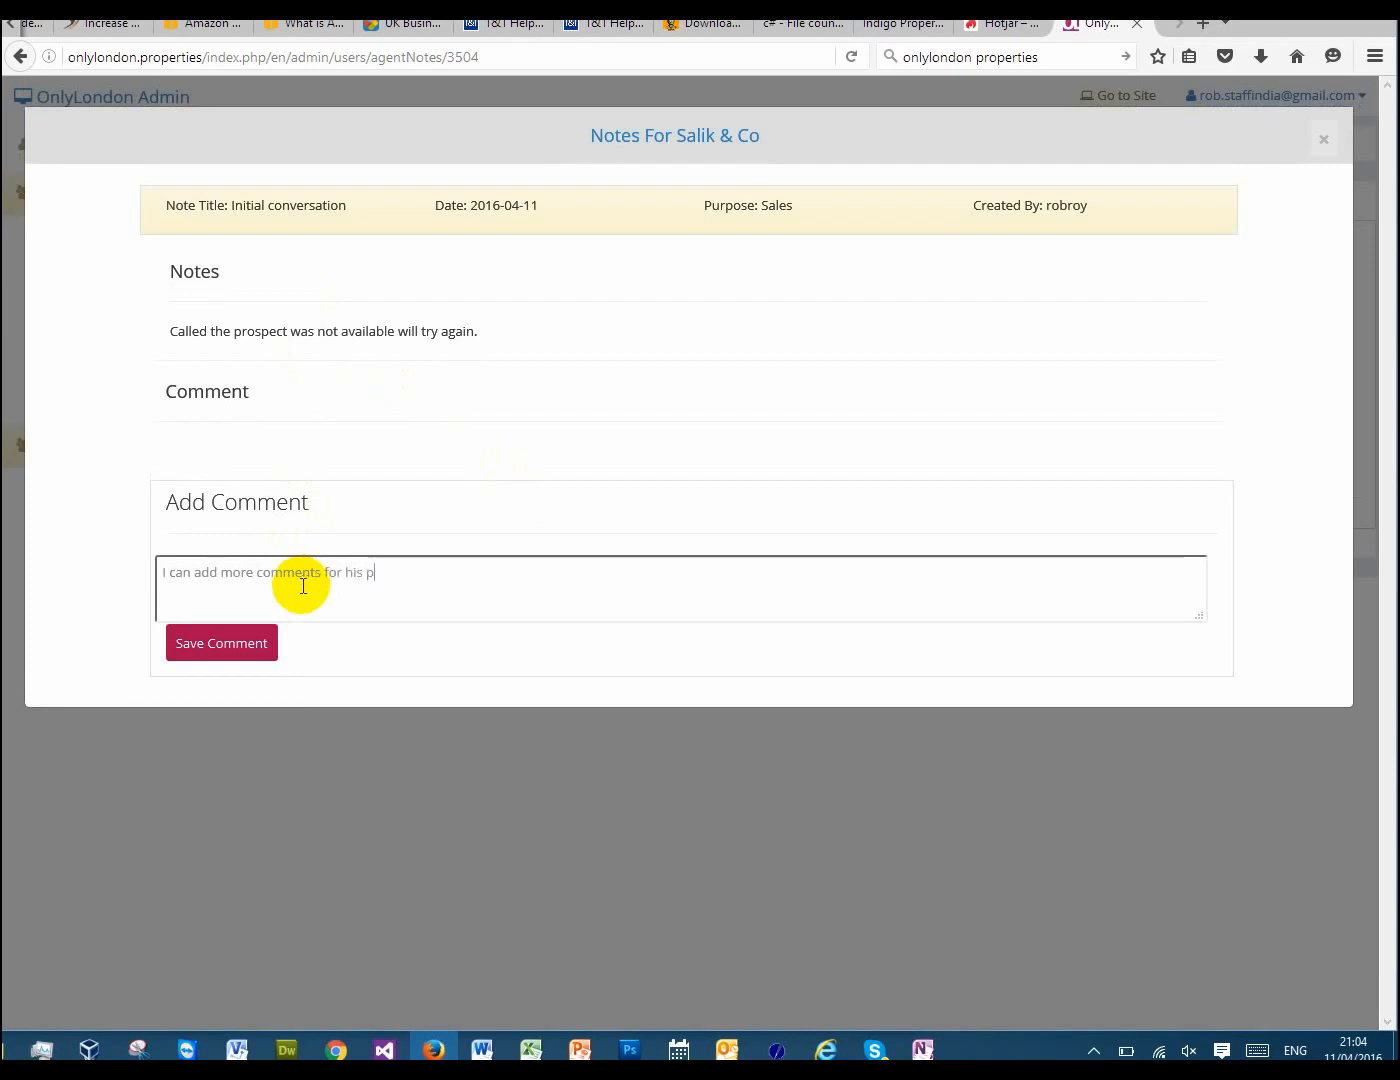
{"action": "key", "text": "BackSpace"}
{"action": "key", "text": "BackSpace"}
{"action": "key", "text": "BackSpace"}
{"action": "key", "text": "BackSpace"}
{"action": "key", "text": "BackSpace"}
{"action": "key", "text": "BackSpace"}
{"action": "type", "text": "this"}
{"action": "key", "text": "BackSpace"}
{"action": "key", "text": "BackSpace"}
{"action": "key", "text": "BackSpace"}
{"action": "key", "text": "BackSpace"}
{"action": "key", "text": "BackSpace"}
{"action": "key", "text": "BackSpace"}
{"action": "type", "text": "r this"}
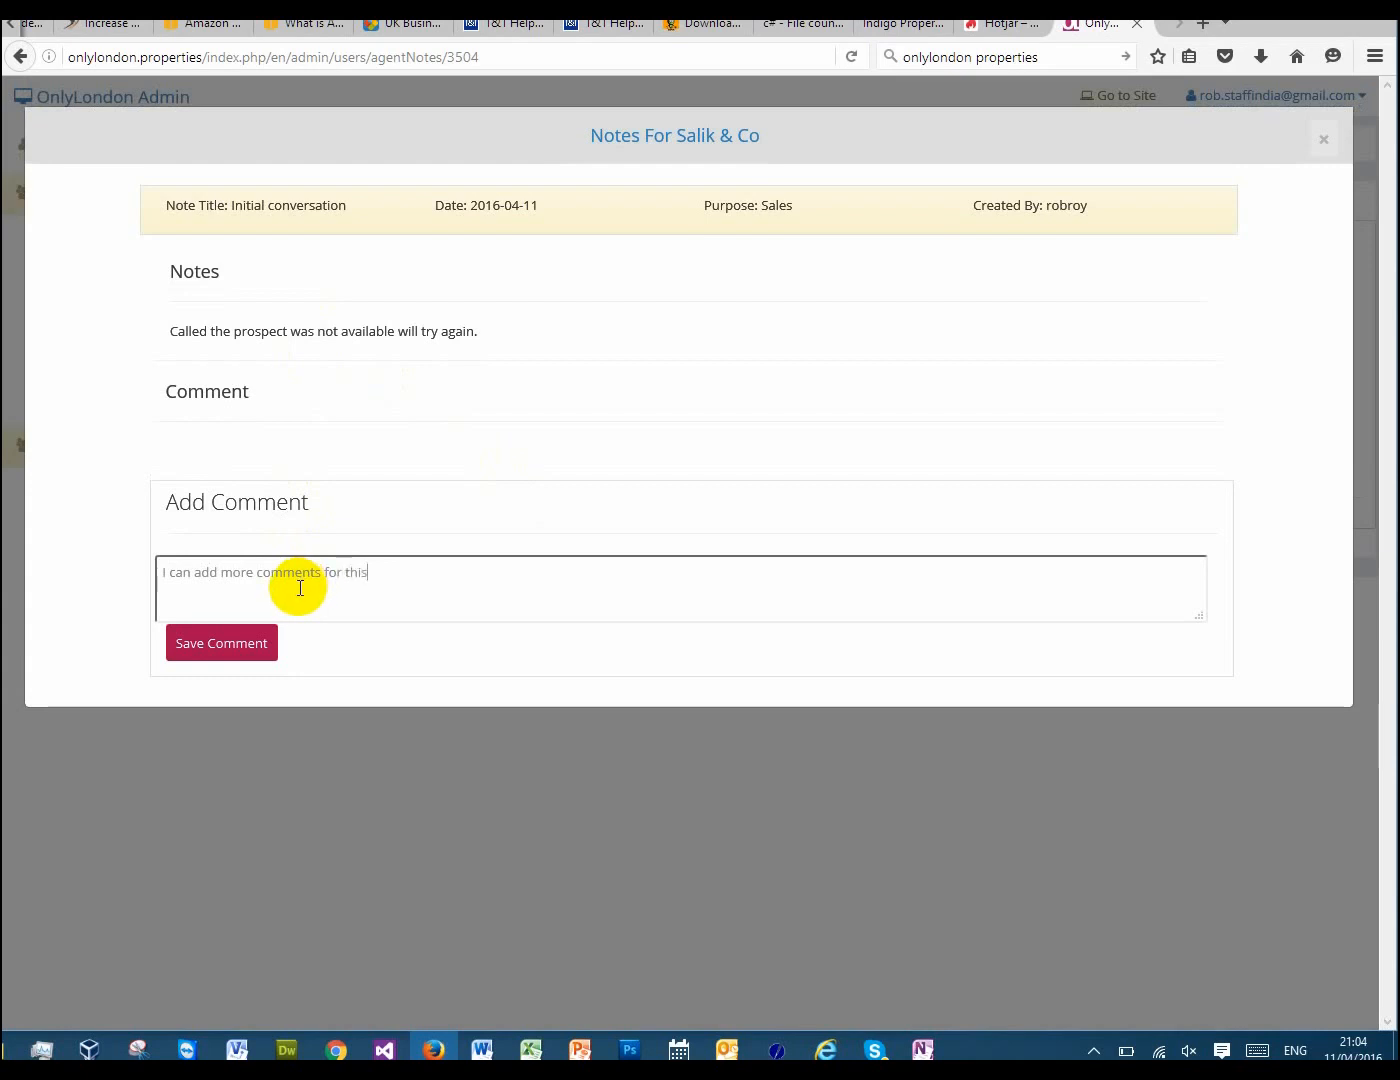
{"action": "type", "text": " prospect so i have a his"}
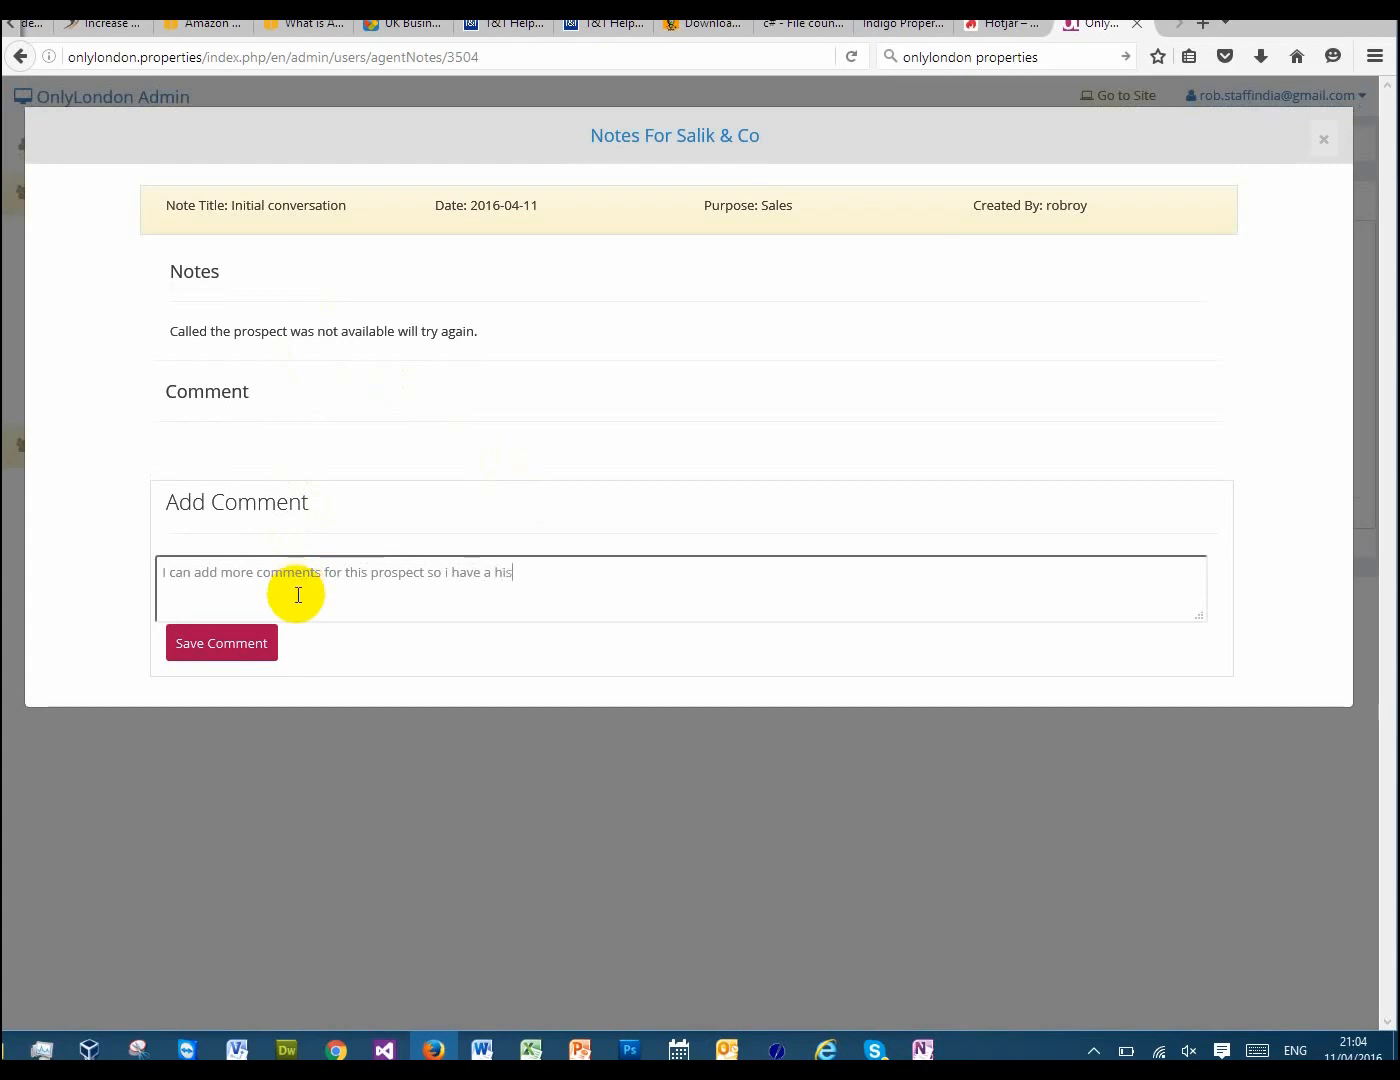
{"action": "type", "text": "ory o"}
{"action": "type", "text": "tory of my"}
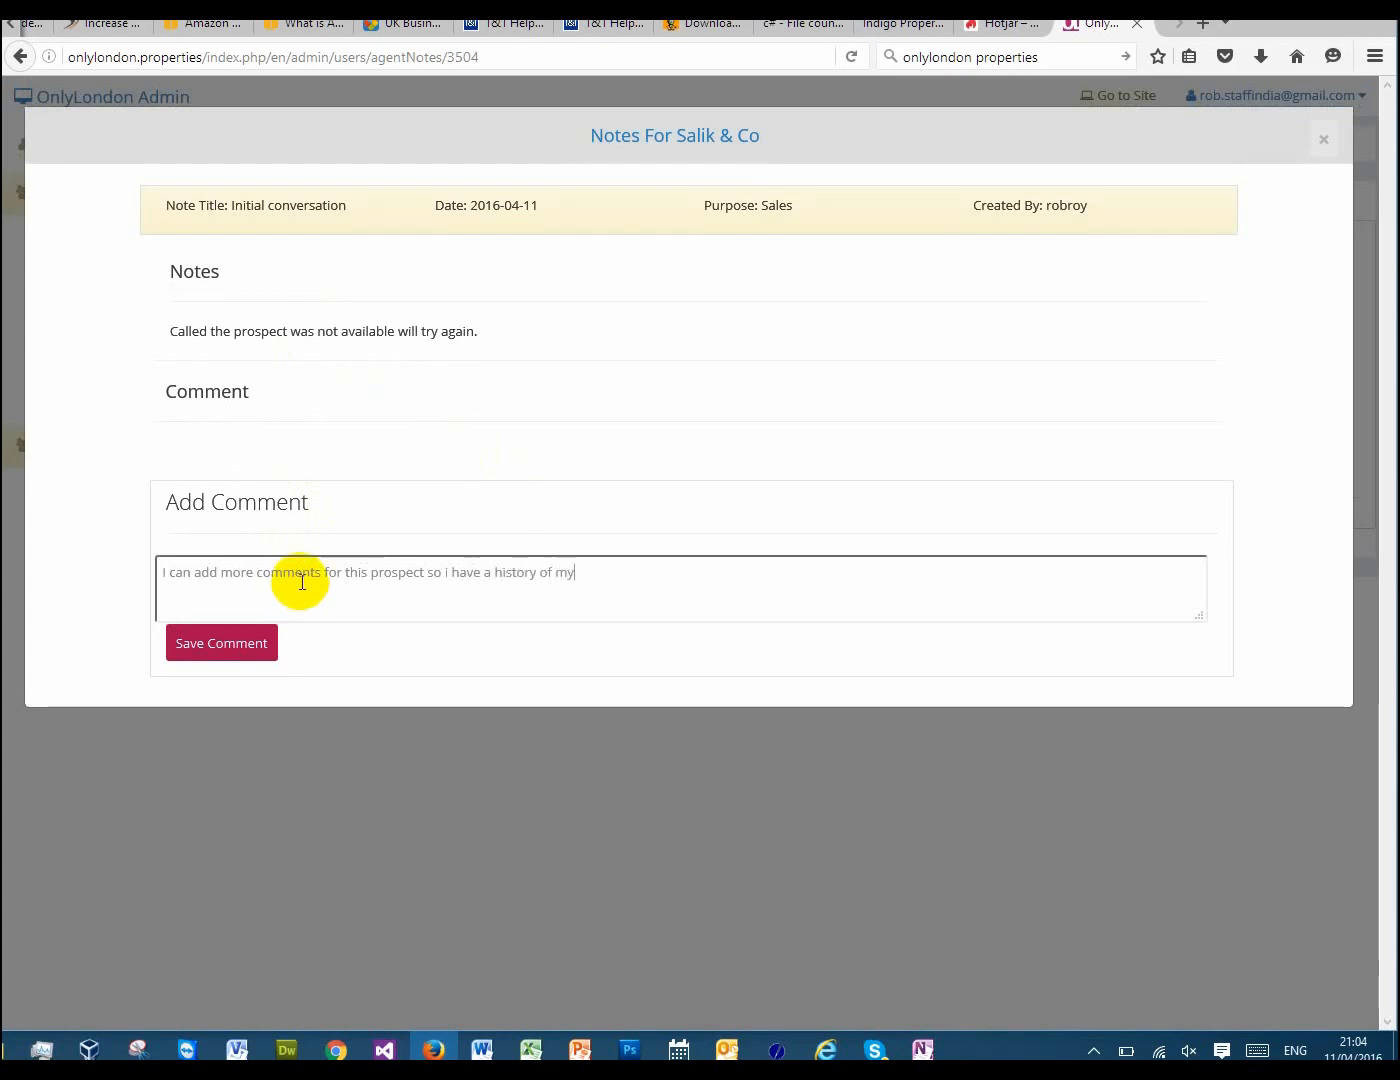
{"action": "type", "text": " communicaion on"}
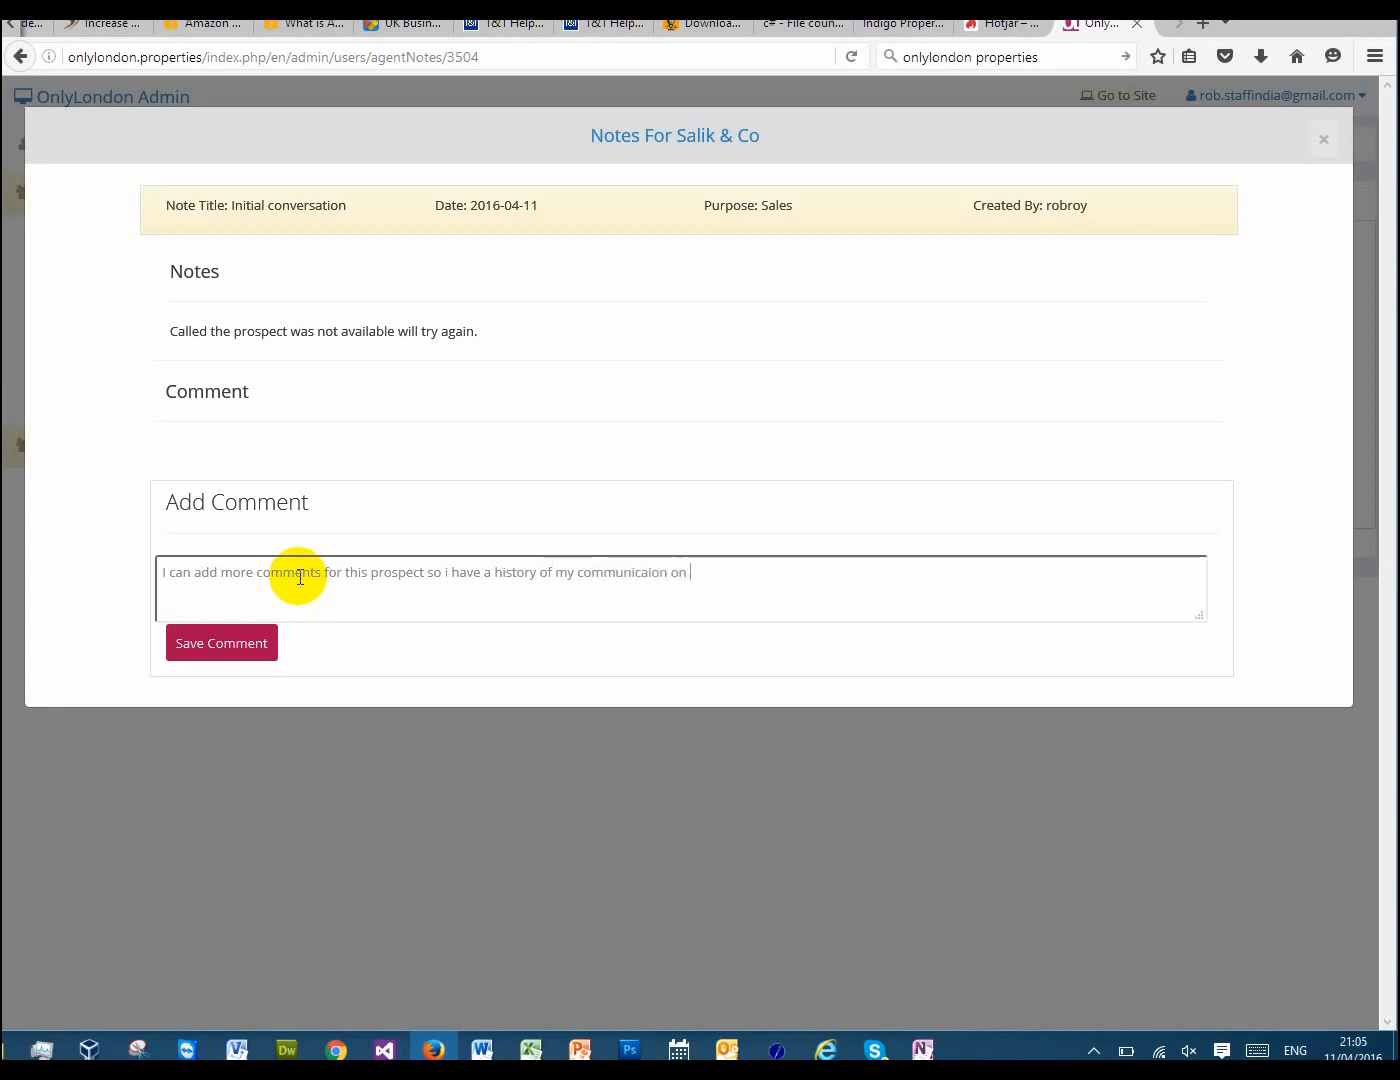
Complete the comment with "prospect so i have a history of my communication on here." and save it
{"action": "key", "text": "BackSpace"}
{"action": "key", "text": "BackSpace"}
{"action": "key", "text": "BackSpace"}
{"action": "type", "text": "his."}
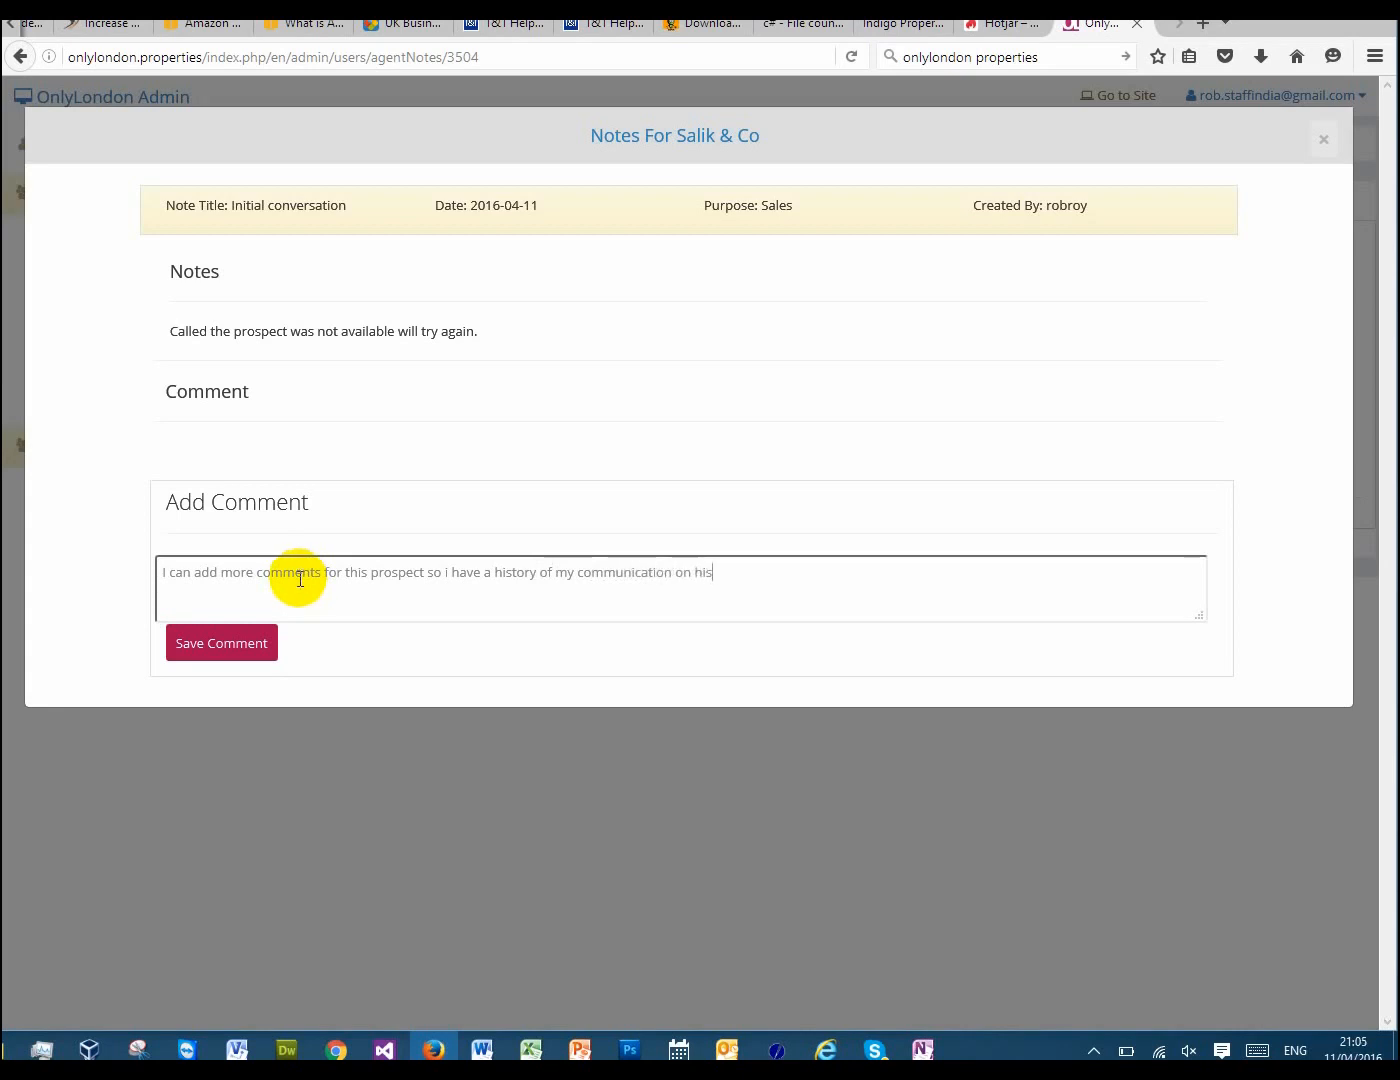
{"action": "key", "text": "BackSpace"}
{"action": "key", "text": "BackSpace"}
{"action": "key", "text": "BackSpace"}
{"action": "type", "text": "here"}
{"action": "left_click", "coordinate": [236, 652]}
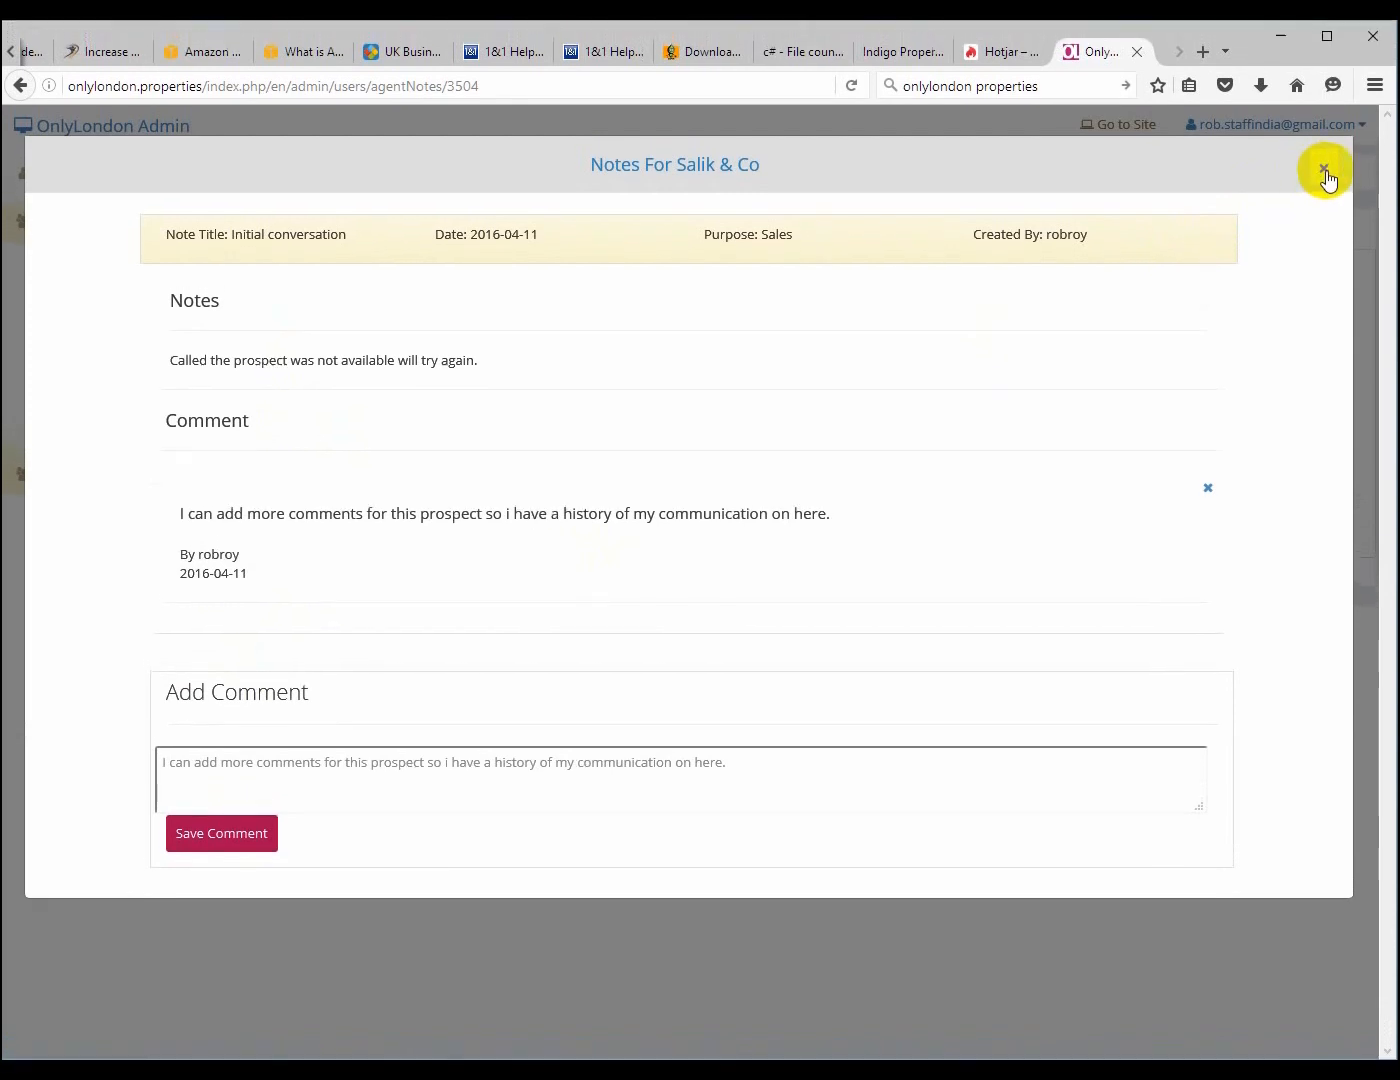
Close and reopen the "Initial conversation" note to review its text and saved comment, and return to the notes list
{"action": "left_click", "coordinate": [1323, 139]}
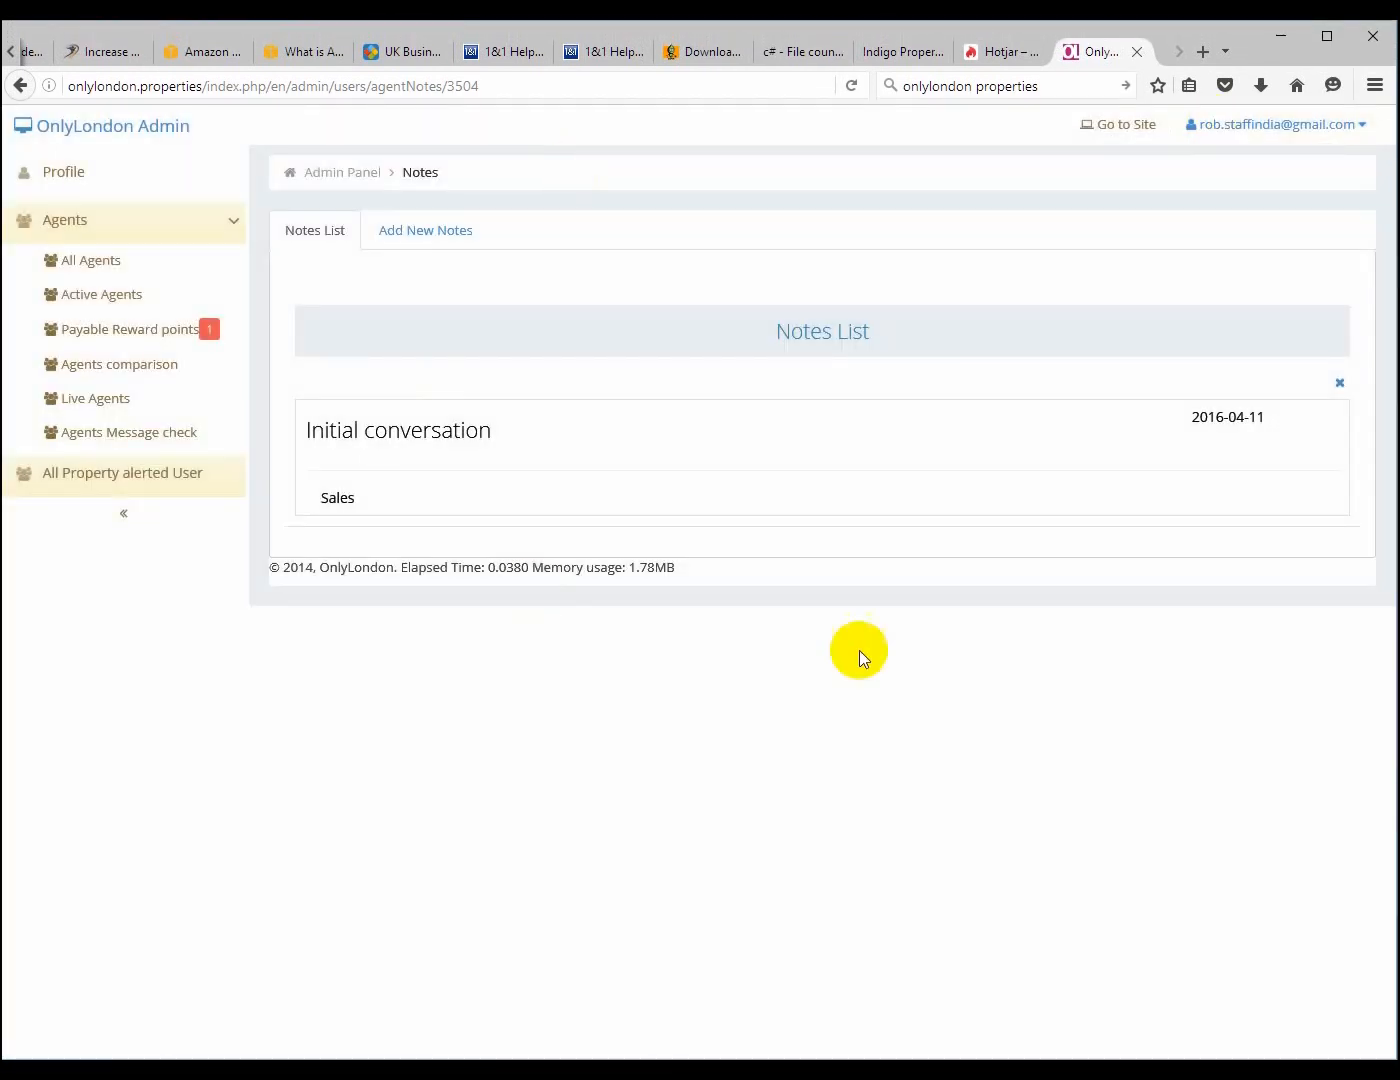
{"action": "left_click", "coordinate": [362, 447]}
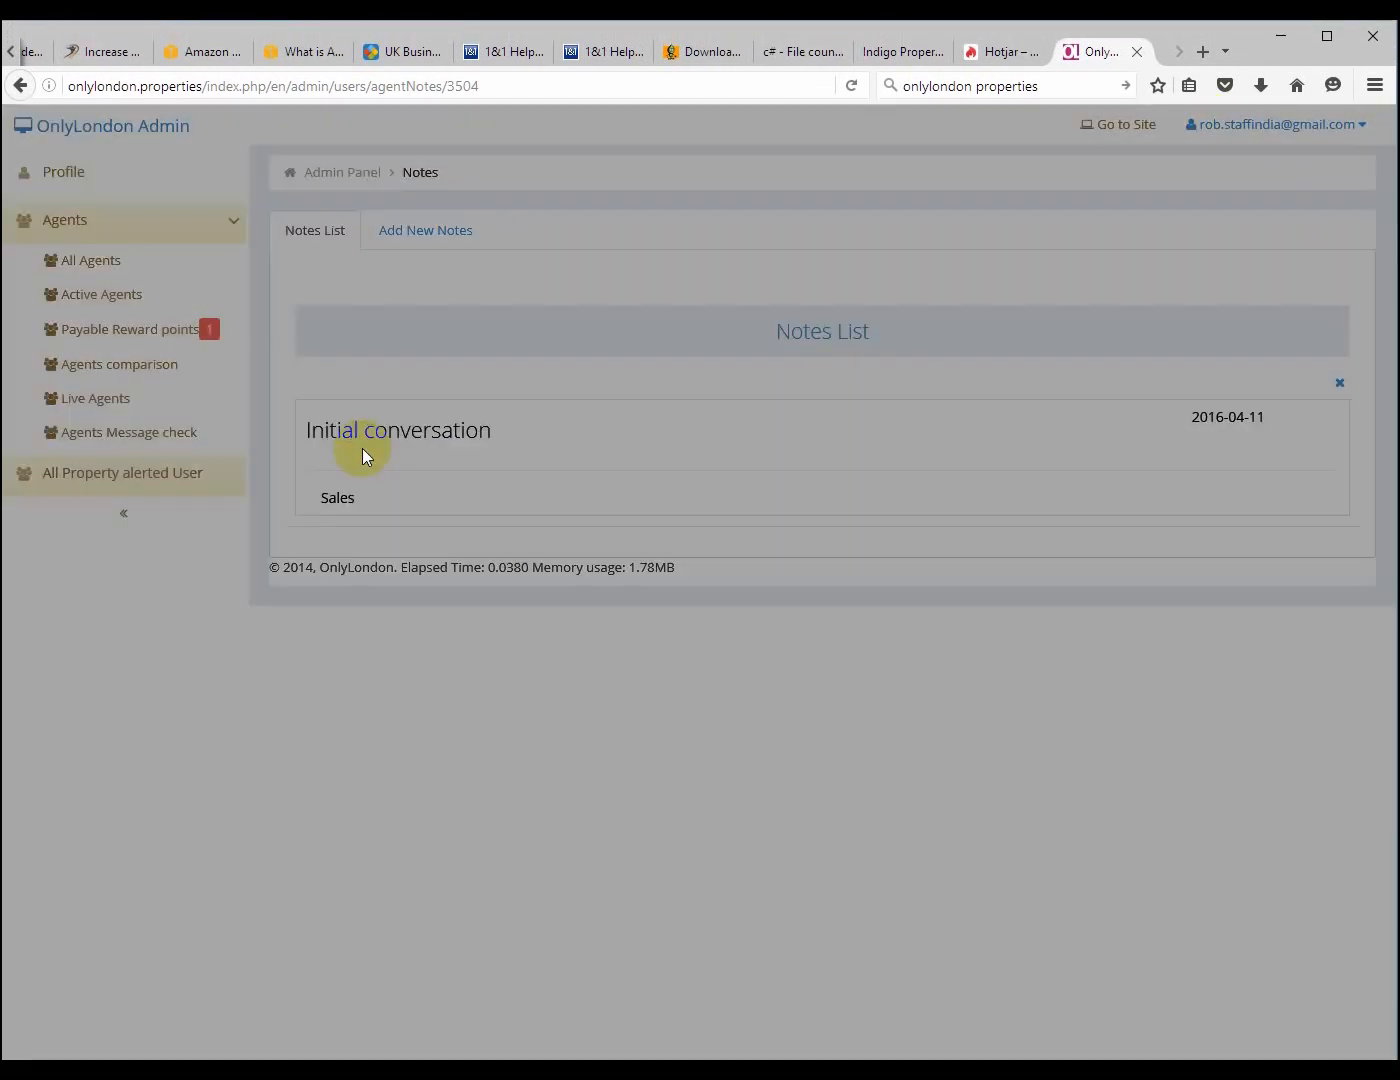
{"action": "left_click_drag", "start_coordinate": [318, 586], "coordinate": [231, 362]}
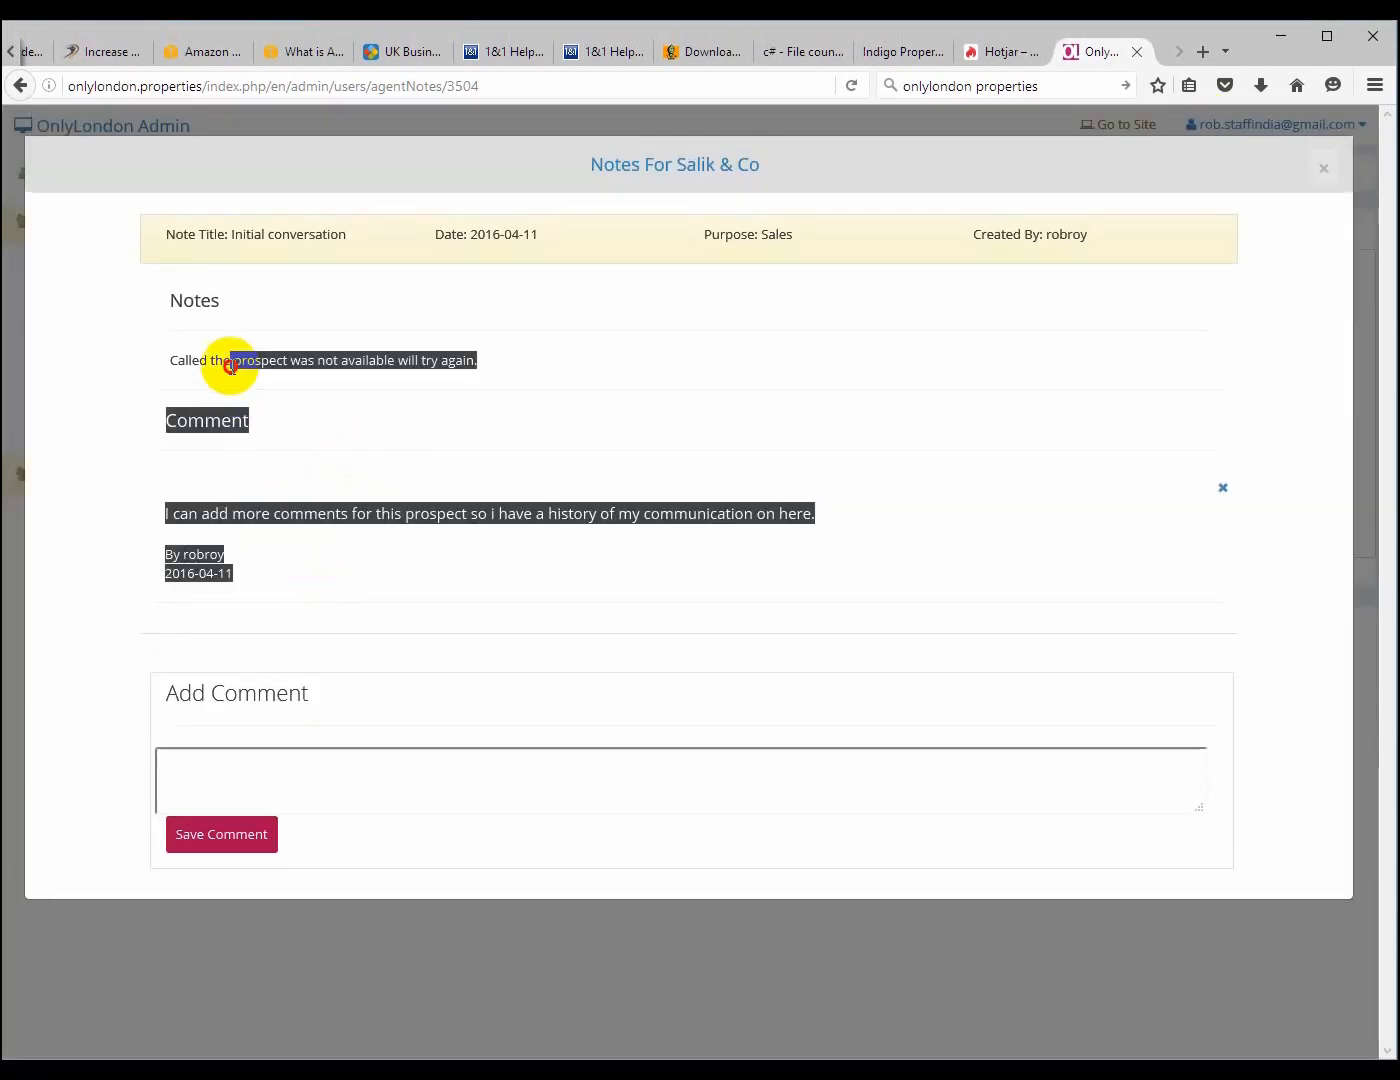
{"action": "left_click", "coordinate": [603, 477]}
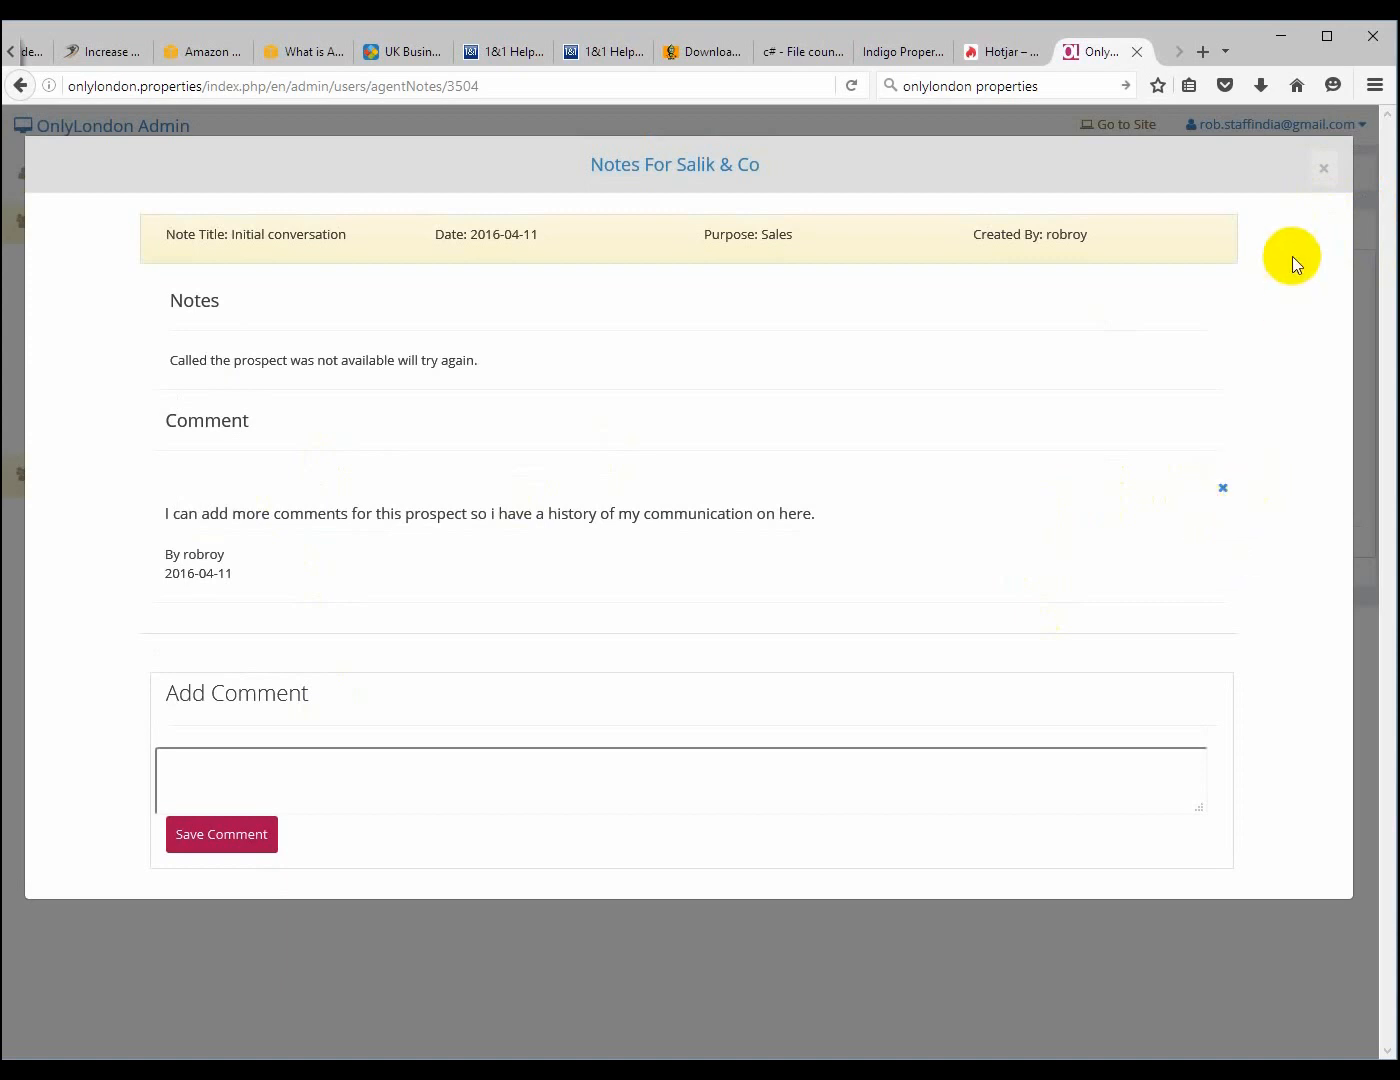
{"action": "left_click", "coordinate": [1322, 170]}
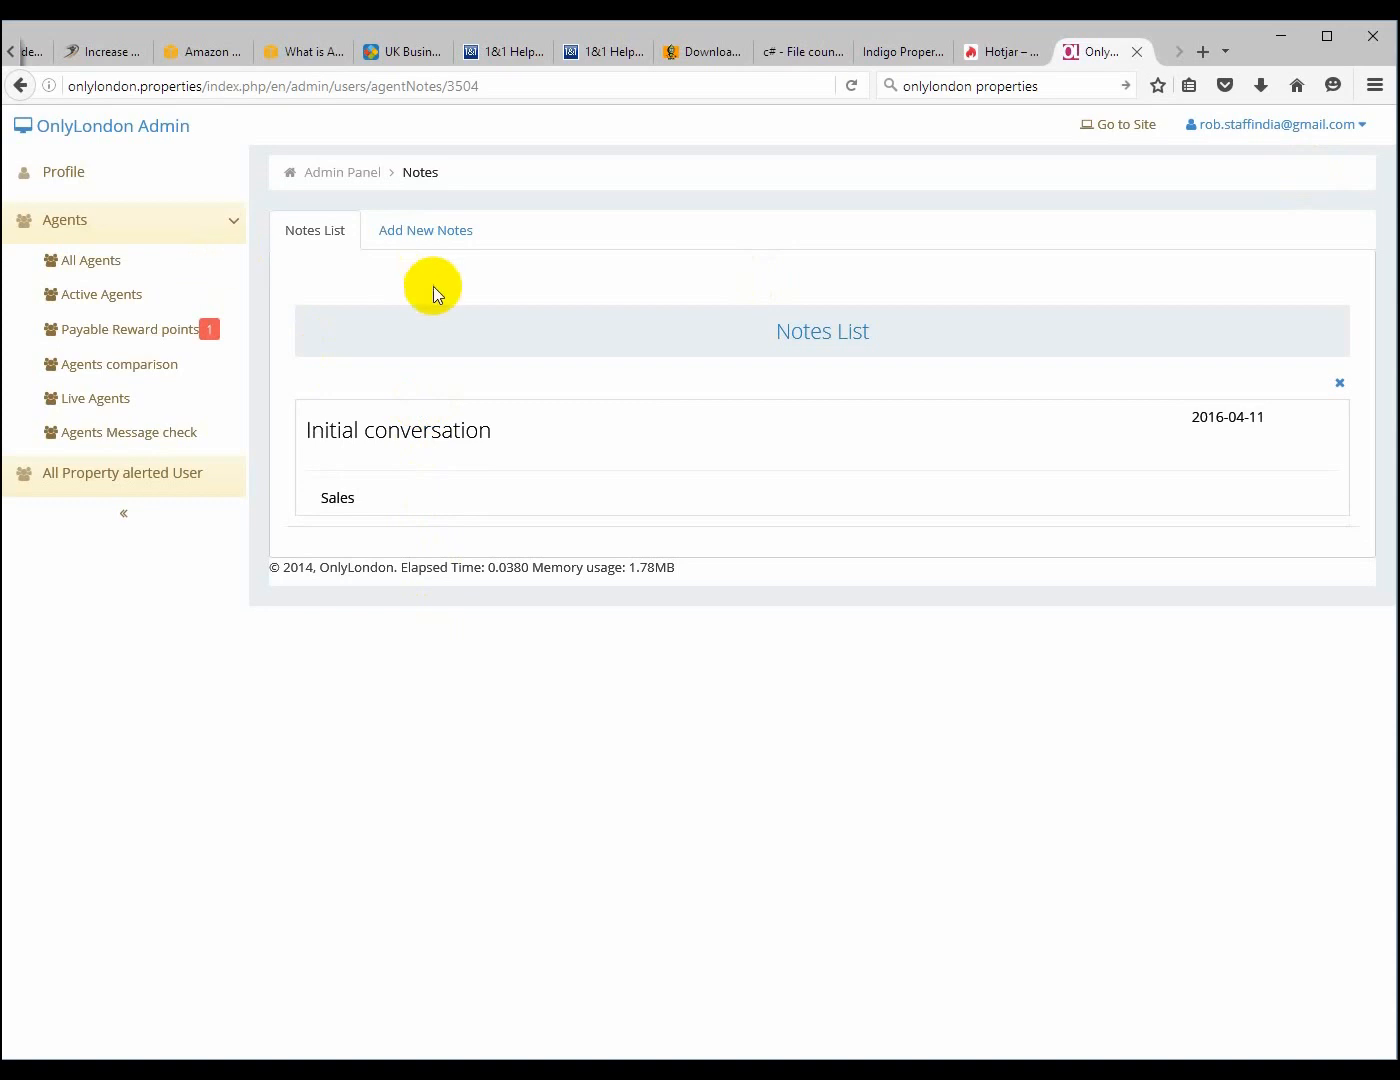
Start another note for the agent with the title "New Topic" and the purpose "Acquisition"
{"action": "left_click", "coordinate": [432, 236]}
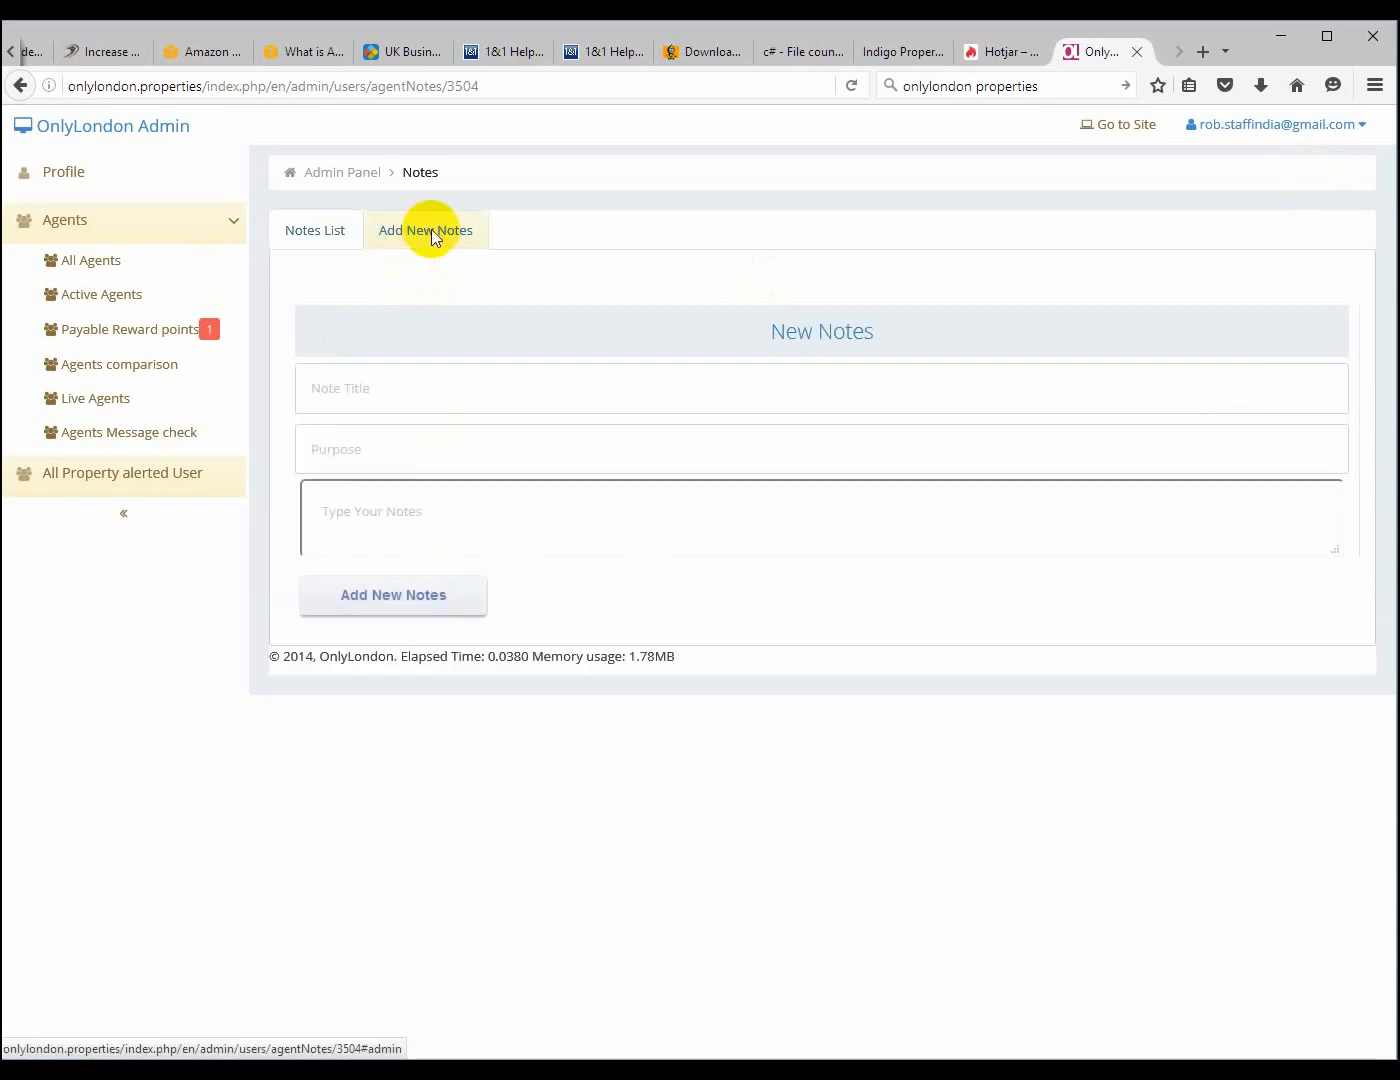
{"action": "left_click", "coordinate": [343, 394]}
{"action": "type", "text": "Now Topic"}
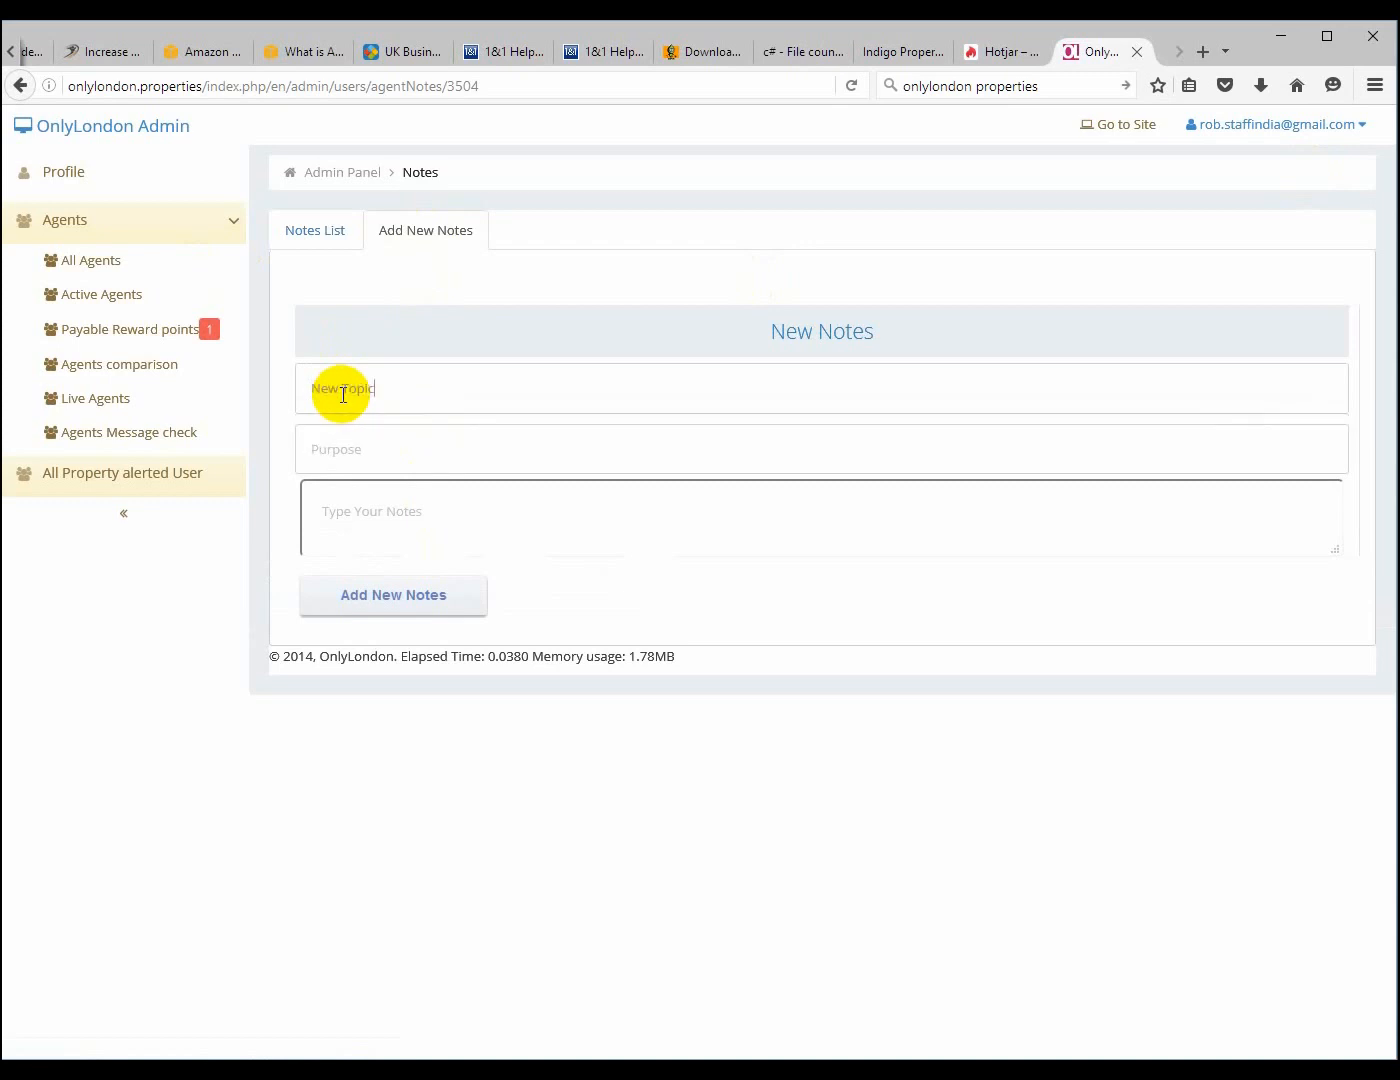
{"action": "left_click", "coordinate": [345, 447]}
{"action": "type", "text": "Acq"}
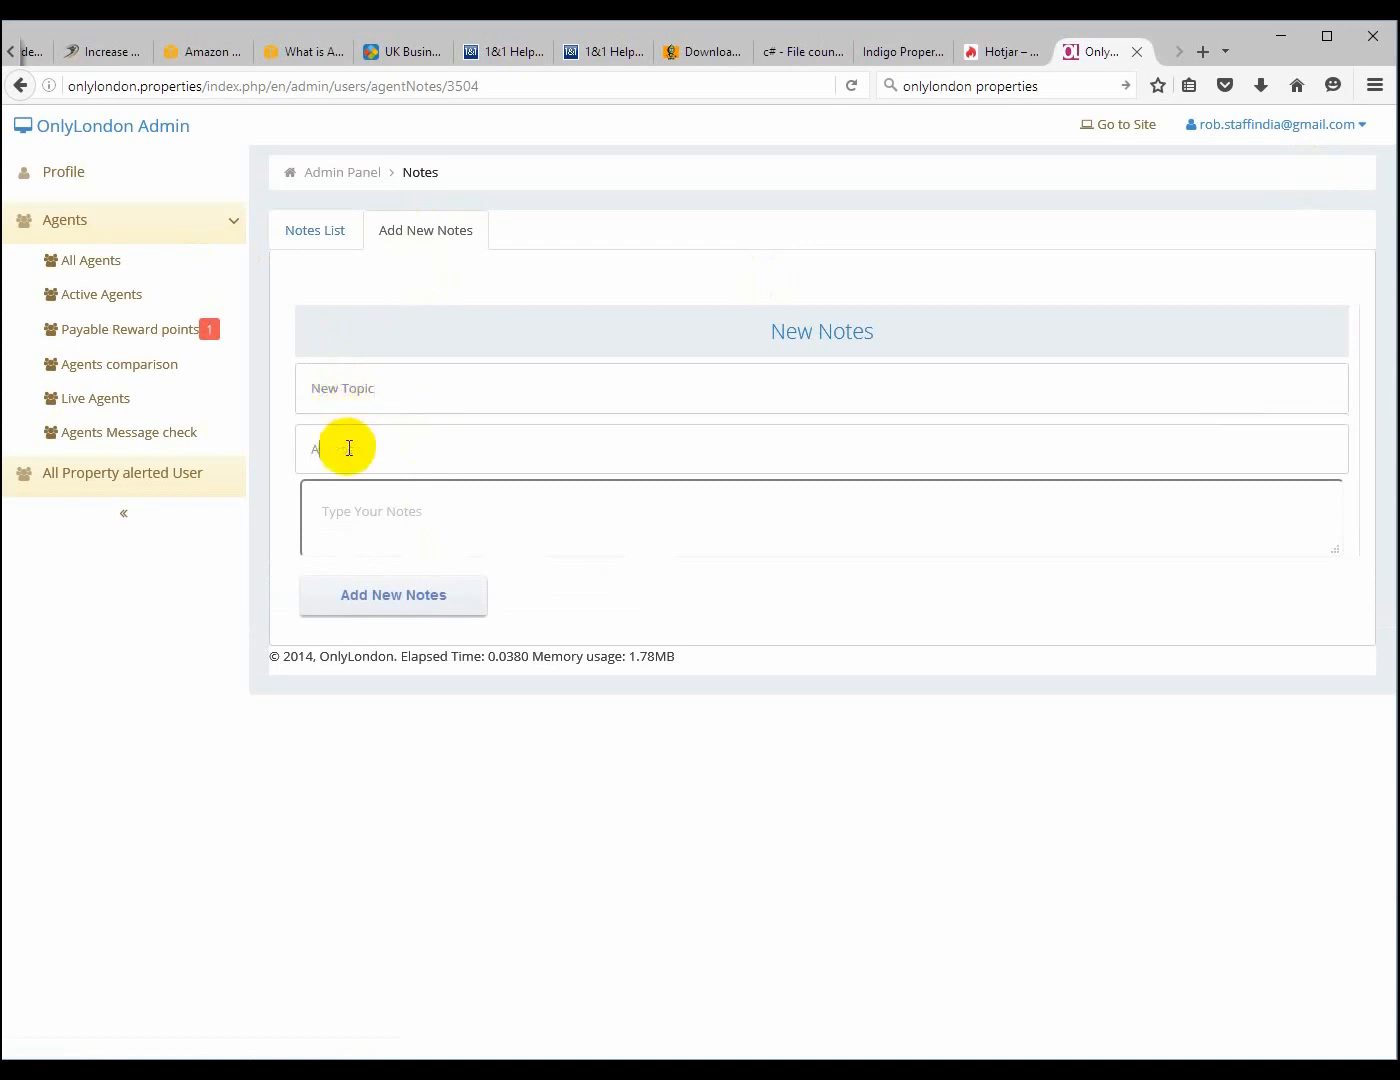
{"action": "type", "text": "uisition"}
Enter the note text "This client was acquired and has paid" and add the note
{"action": "left_click", "coordinate": [354, 500]}
{"action": "type", "text": "This clien"}
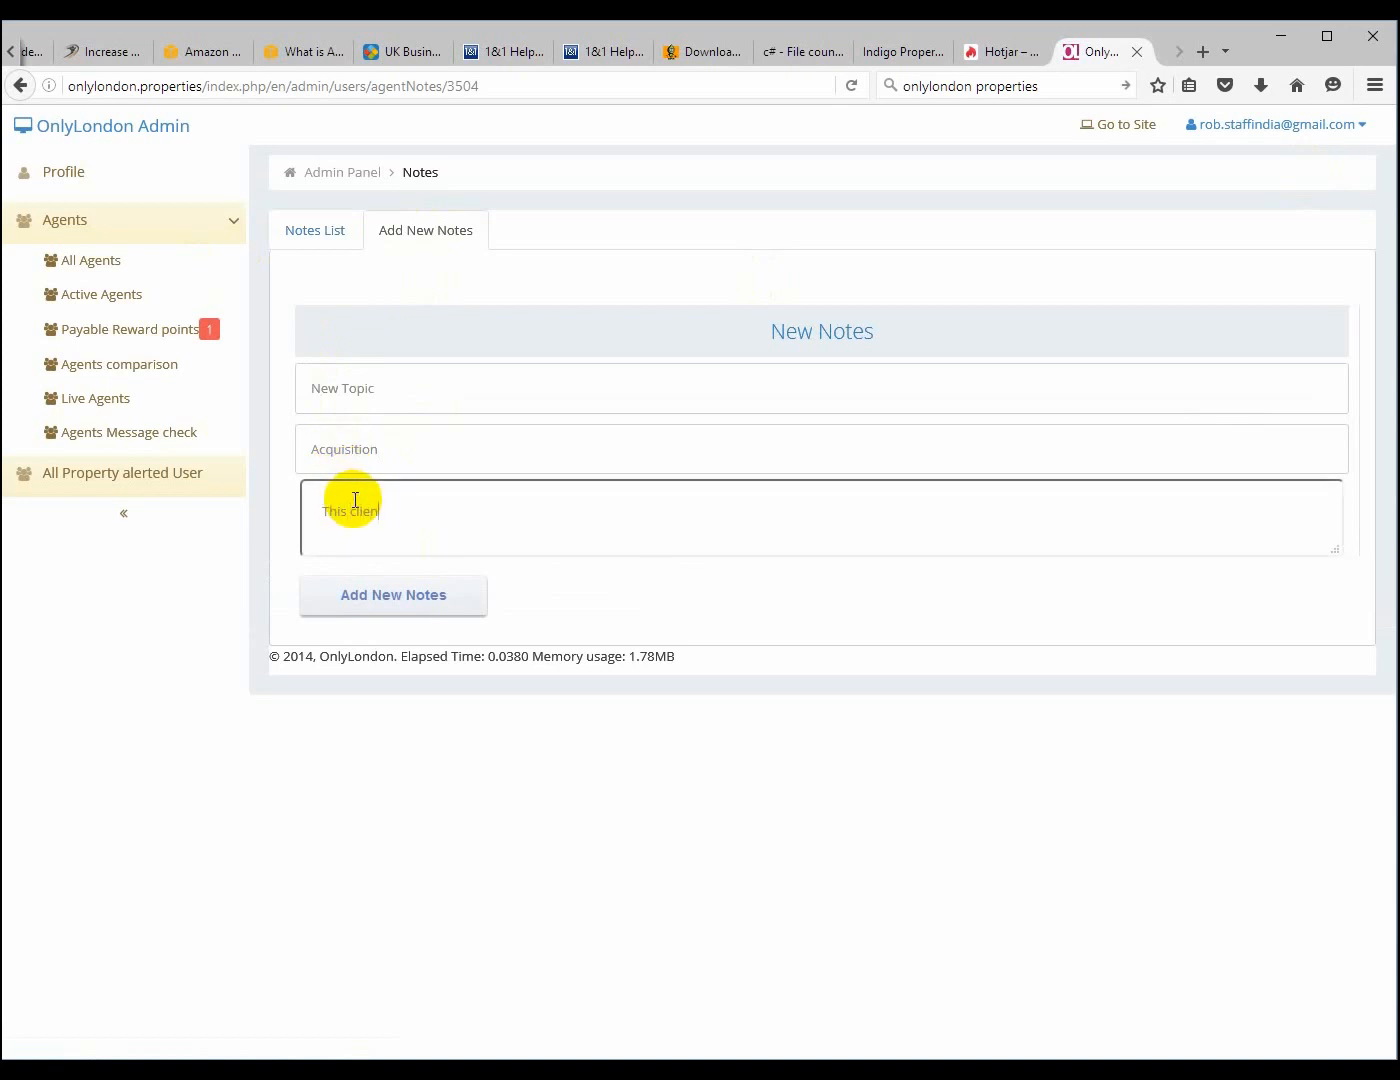
{"action": "type", "text": "t was acquired and has paid."}
{"action": "left_click", "coordinate": [376, 617]}
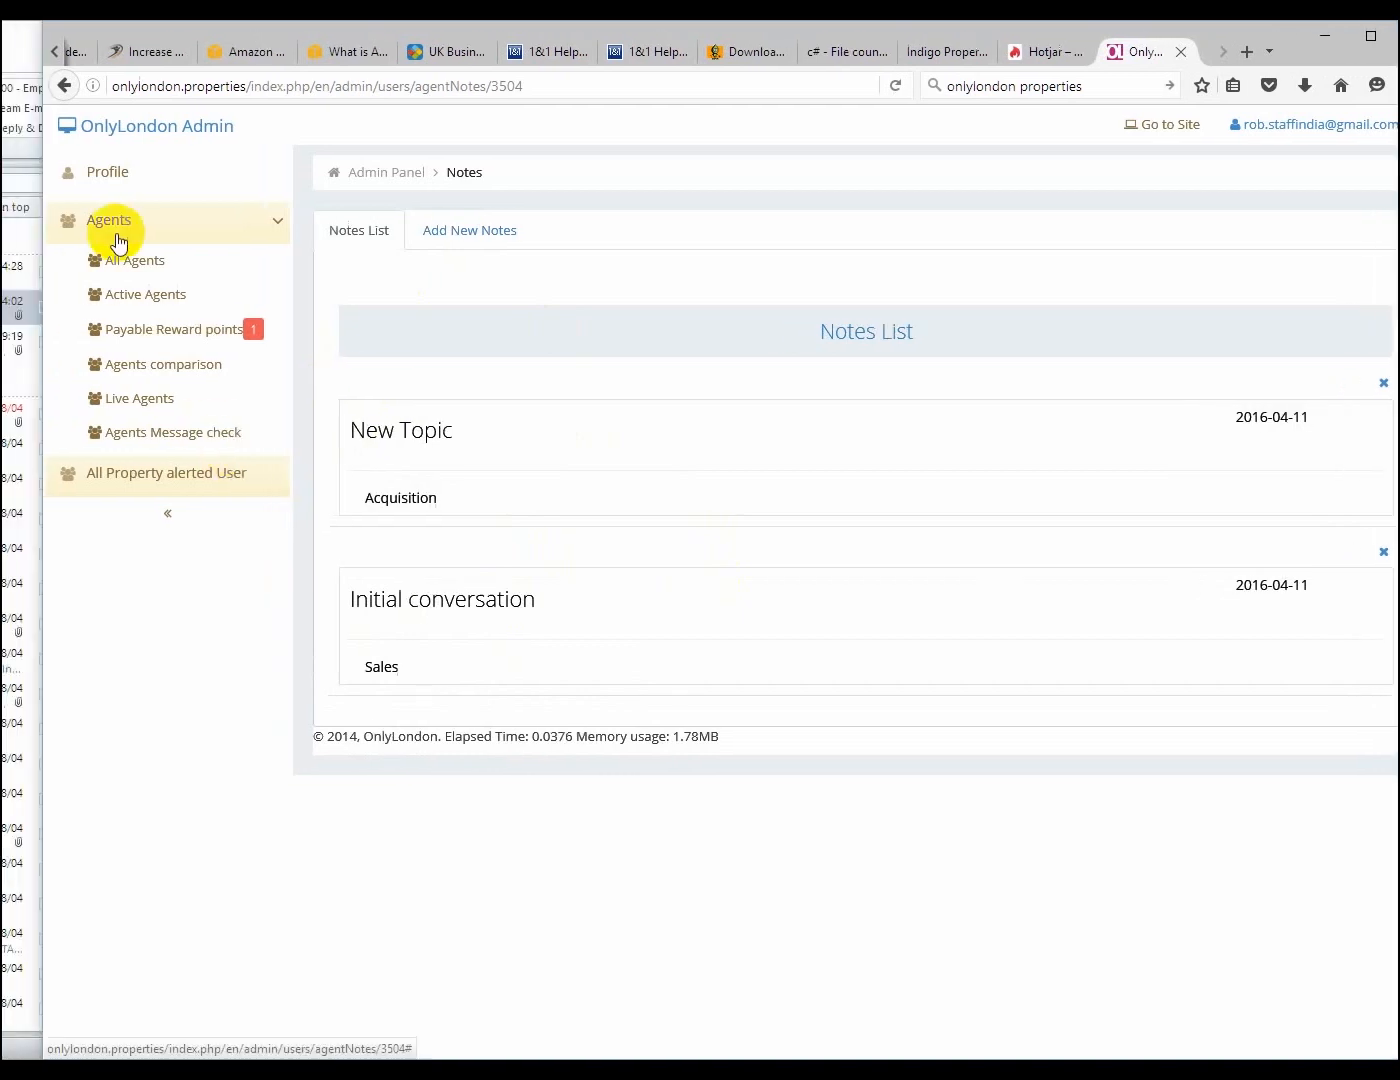
Return to the list of all agents and examine the actions available for the first agent
{"action": "left_click", "coordinate": [121, 263]}
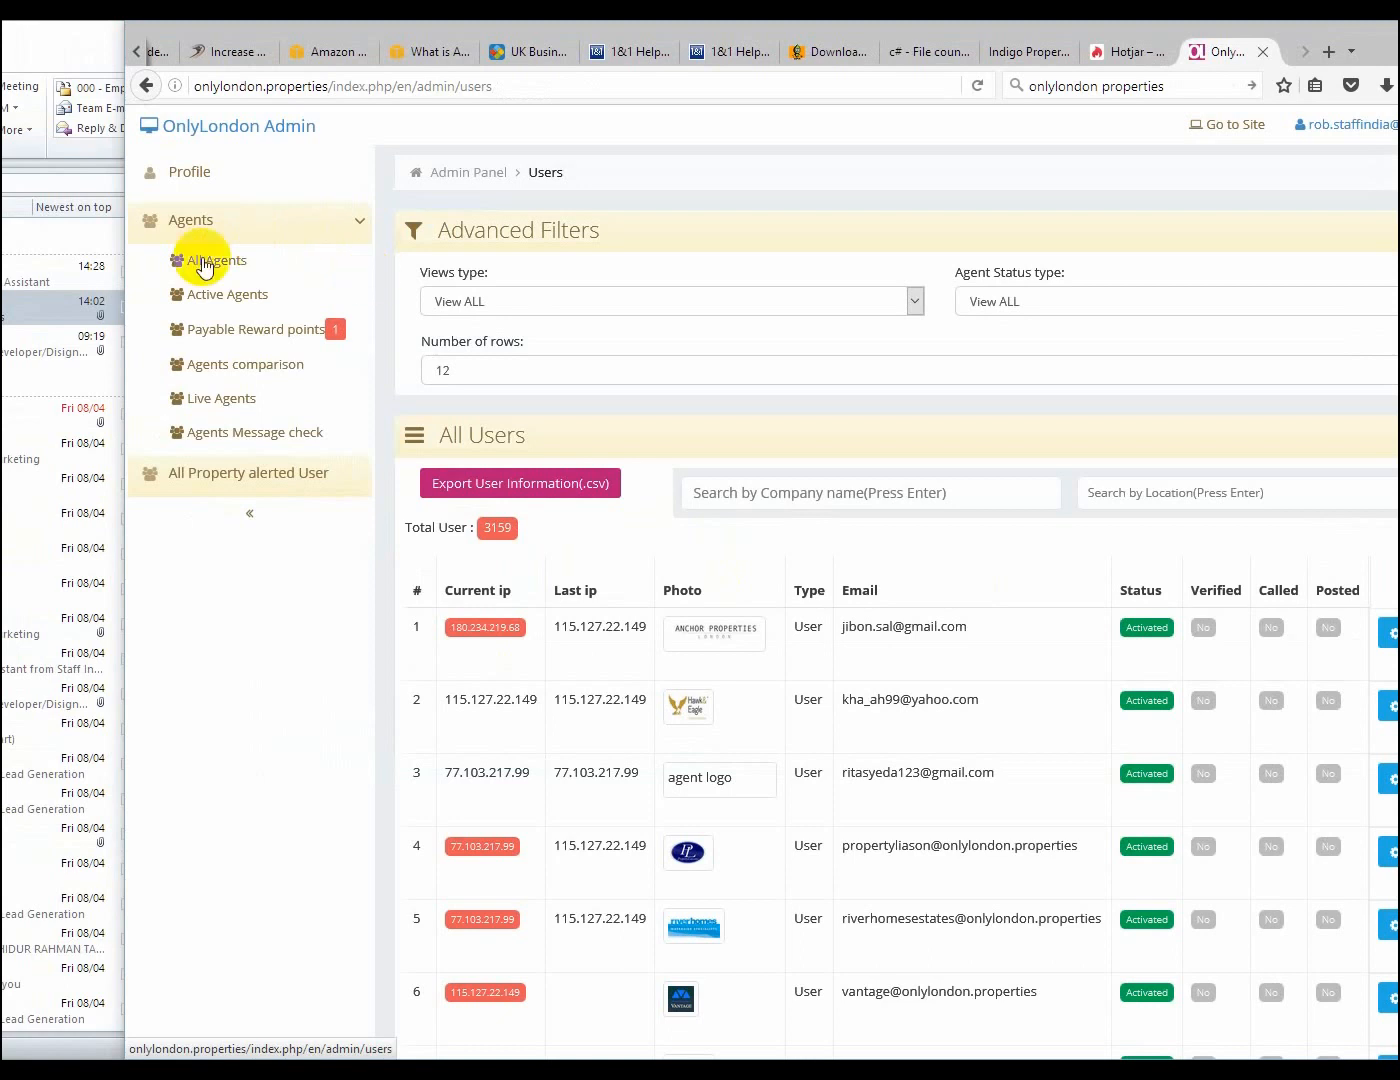
{"action": "left_click", "coordinate": [1296, 634]}
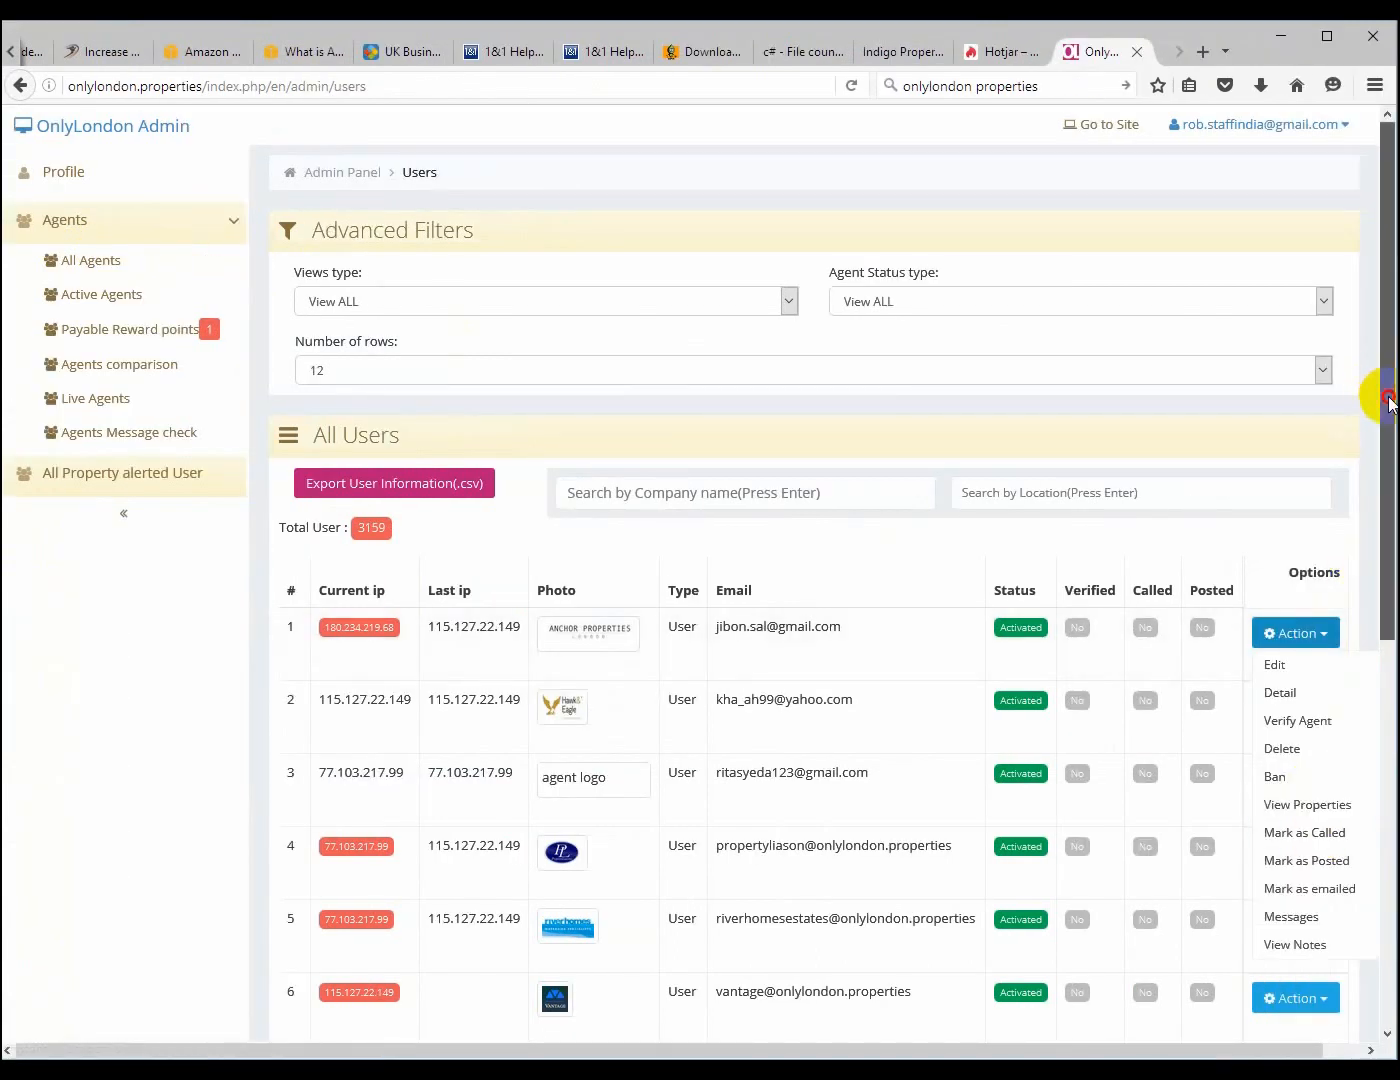
{"action": "left_click_drag", "start_coordinate": [1388, 401], "coordinate": [1388, 521]}
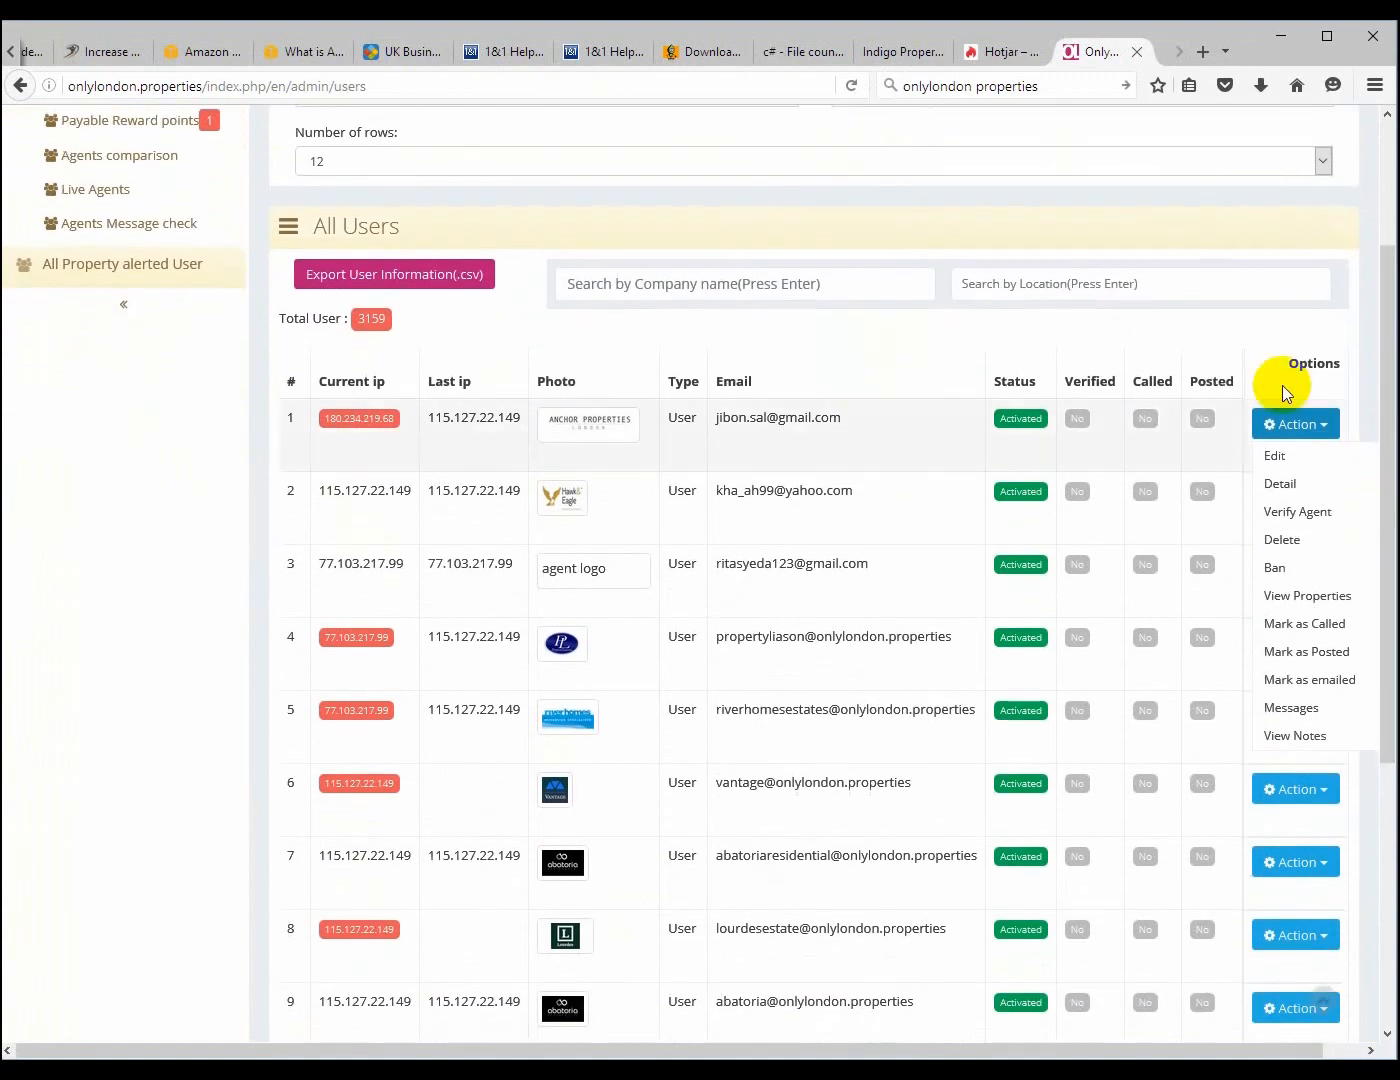
{"action": "left_click", "coordinate": [880, 580]}
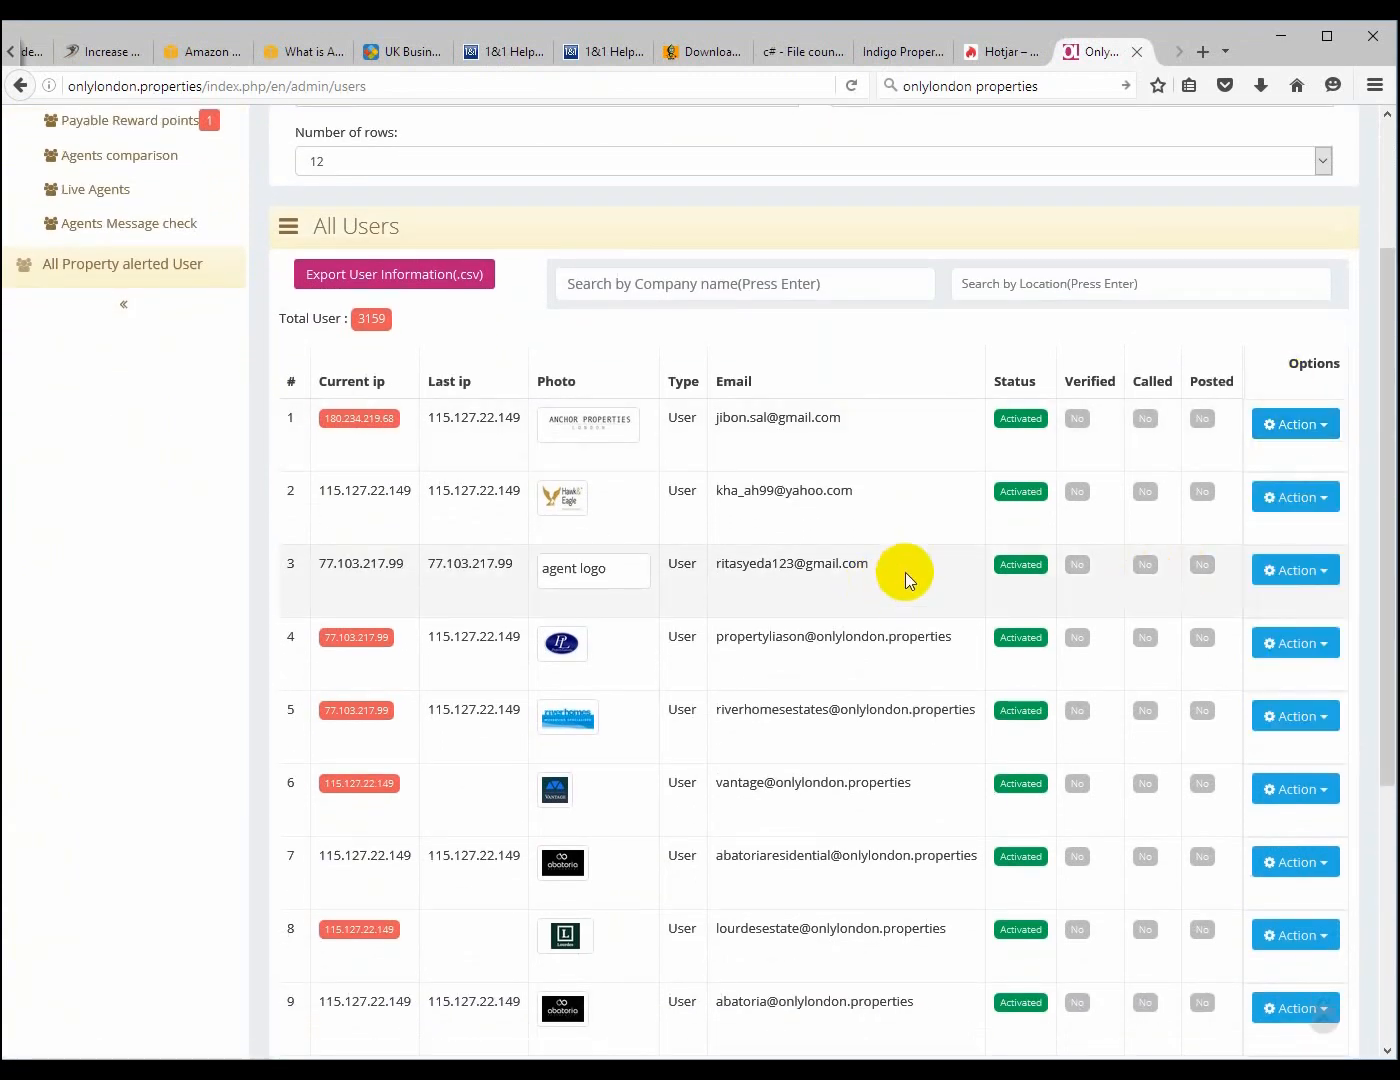
Mark the third agent in the list as called
{"action": "left_click", "coordinate": [1321, 572]}
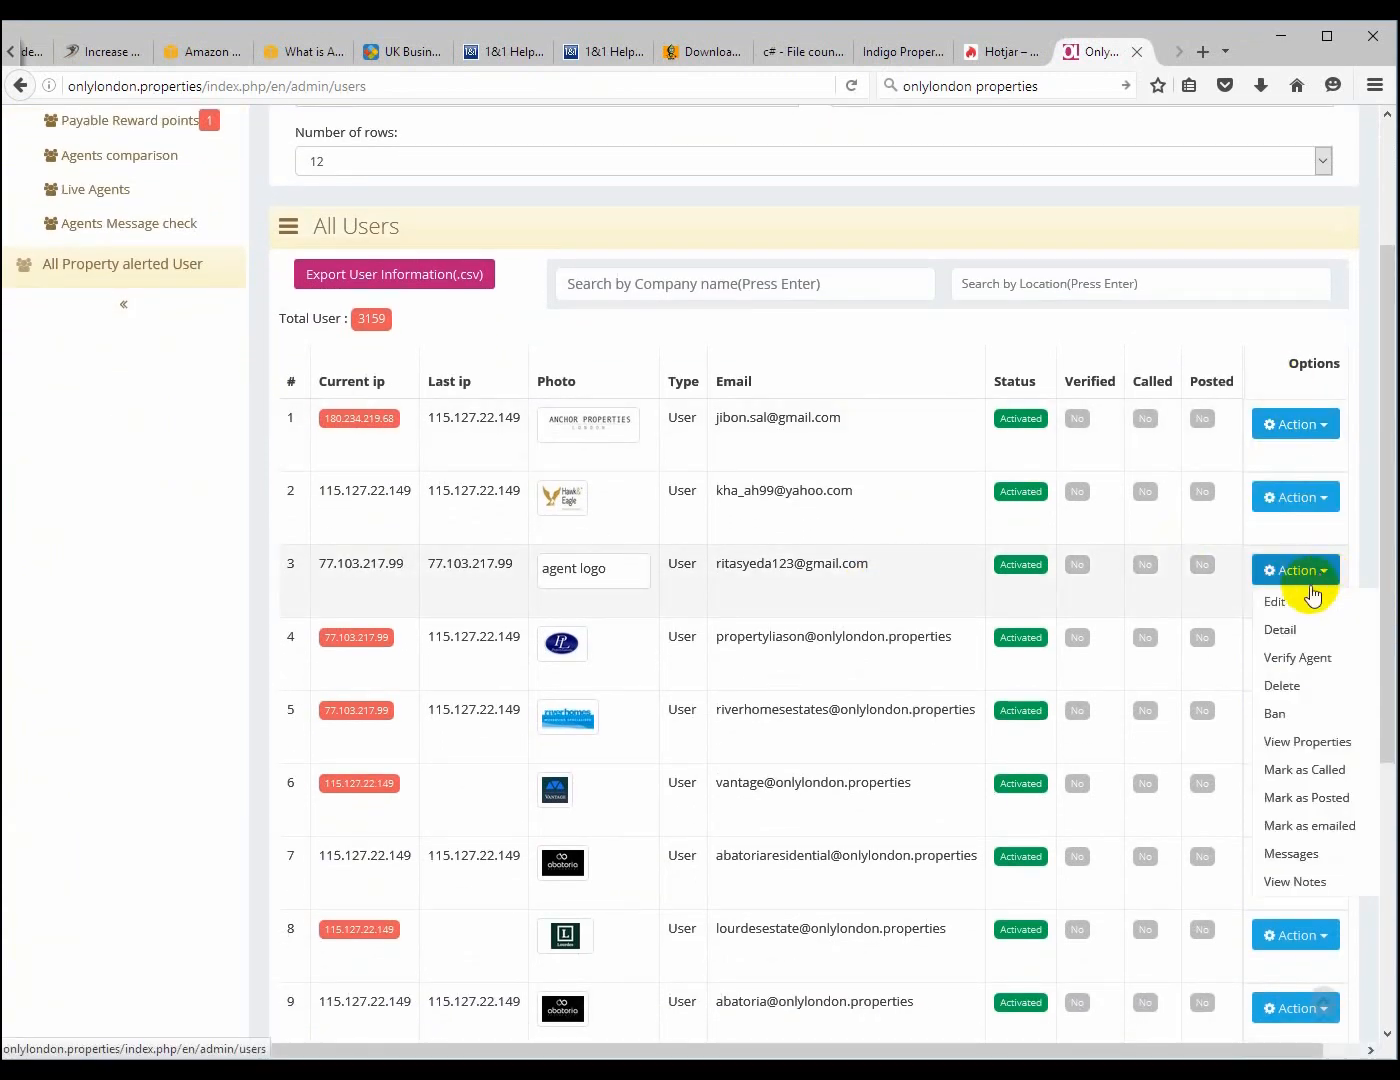
{"action": "left_click", "coordinate": [1312, 787]}
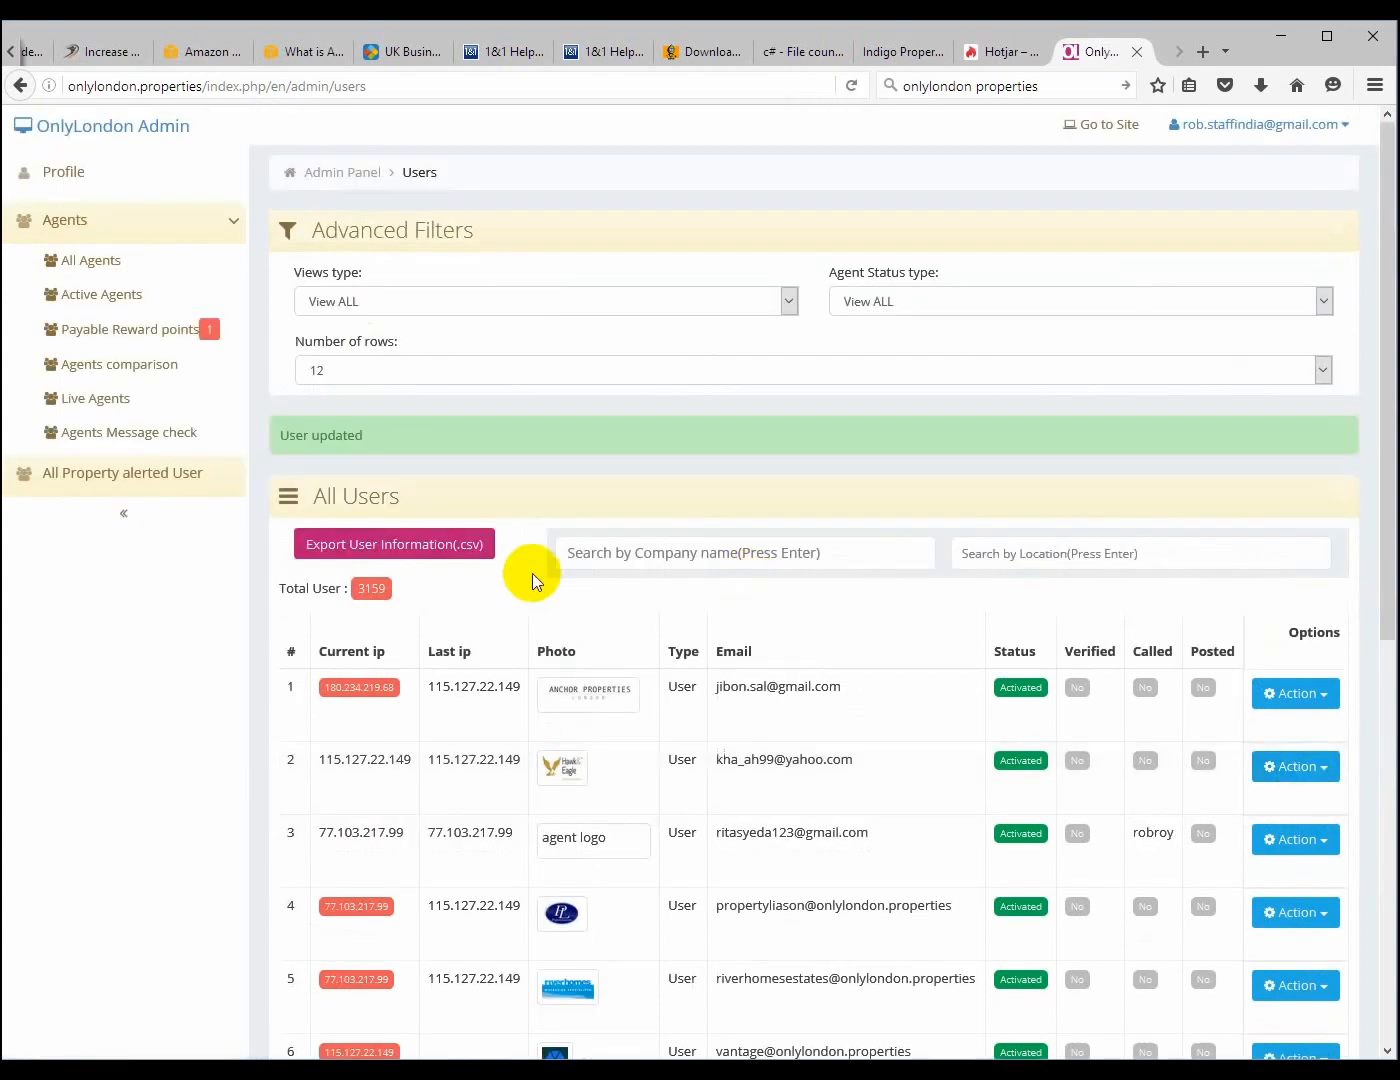
{"action": "left_click_drag", "start_coordinate": [396, 440], "coordinate": [275, 444]}
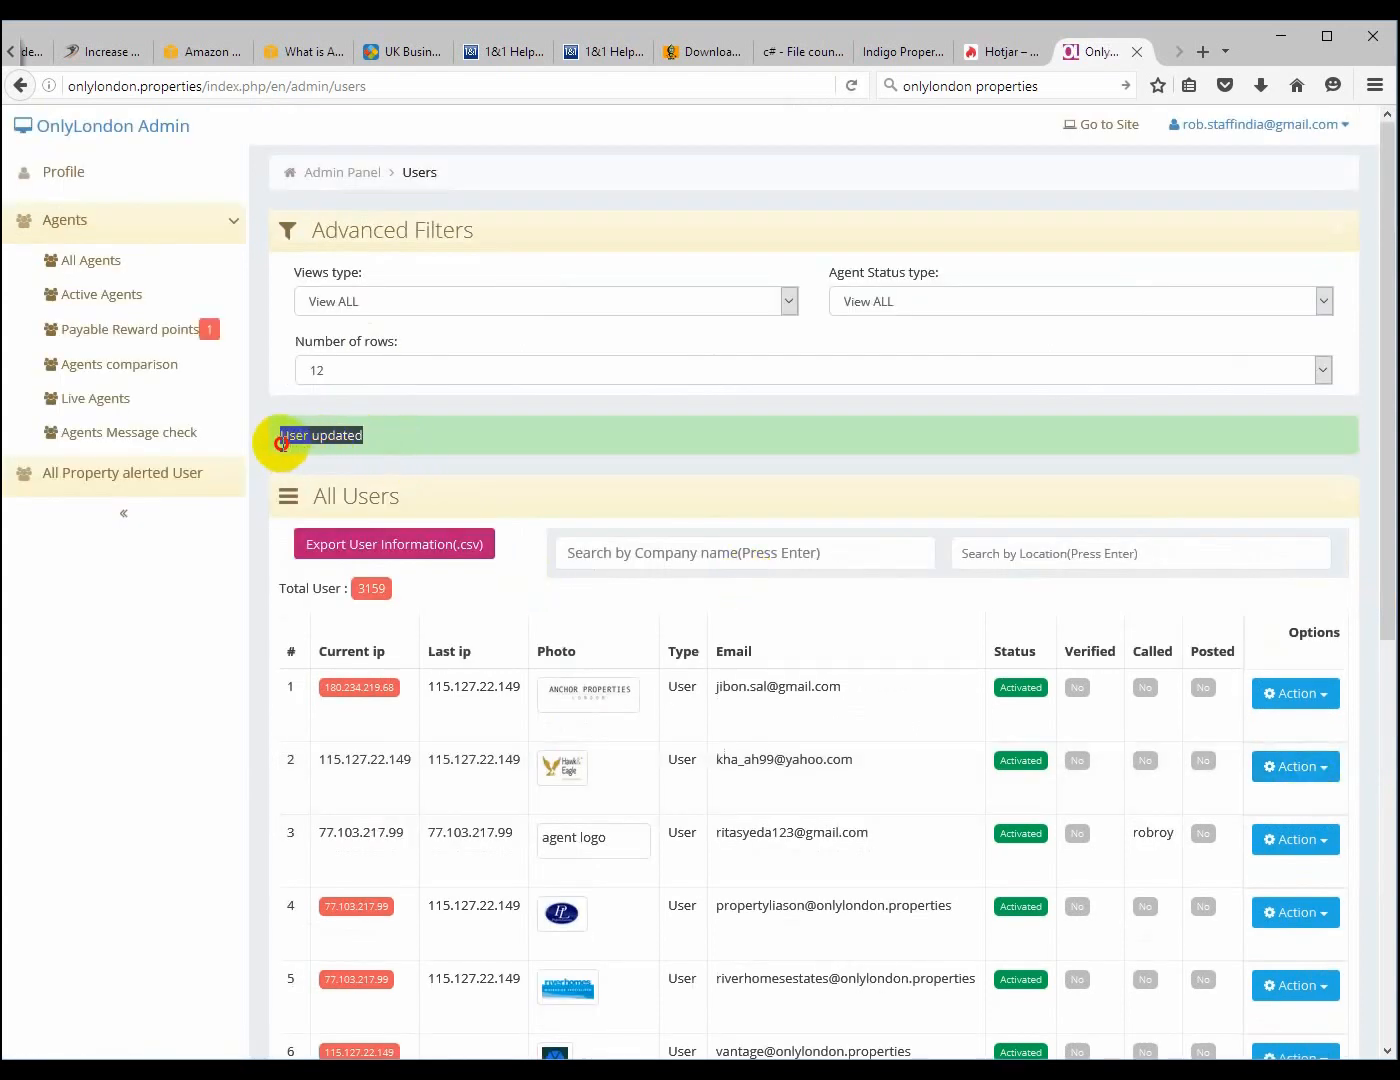
{"action": "left_click", "coordinate": [275, 444]}
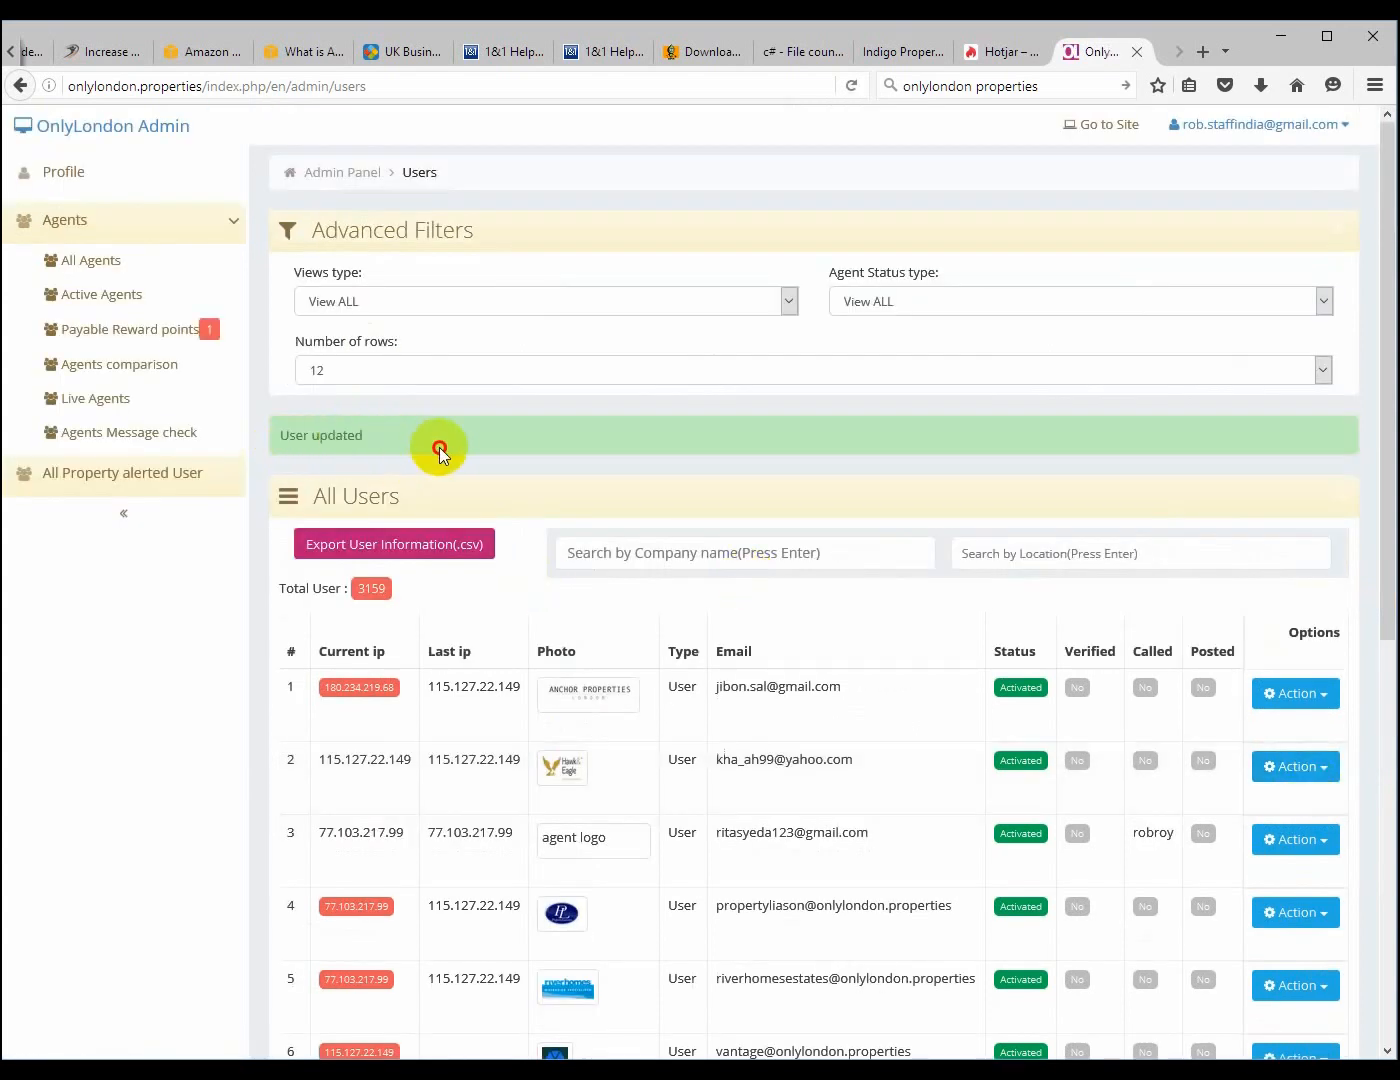
{"action": "left_click", "coordinate": [1204, 55]}
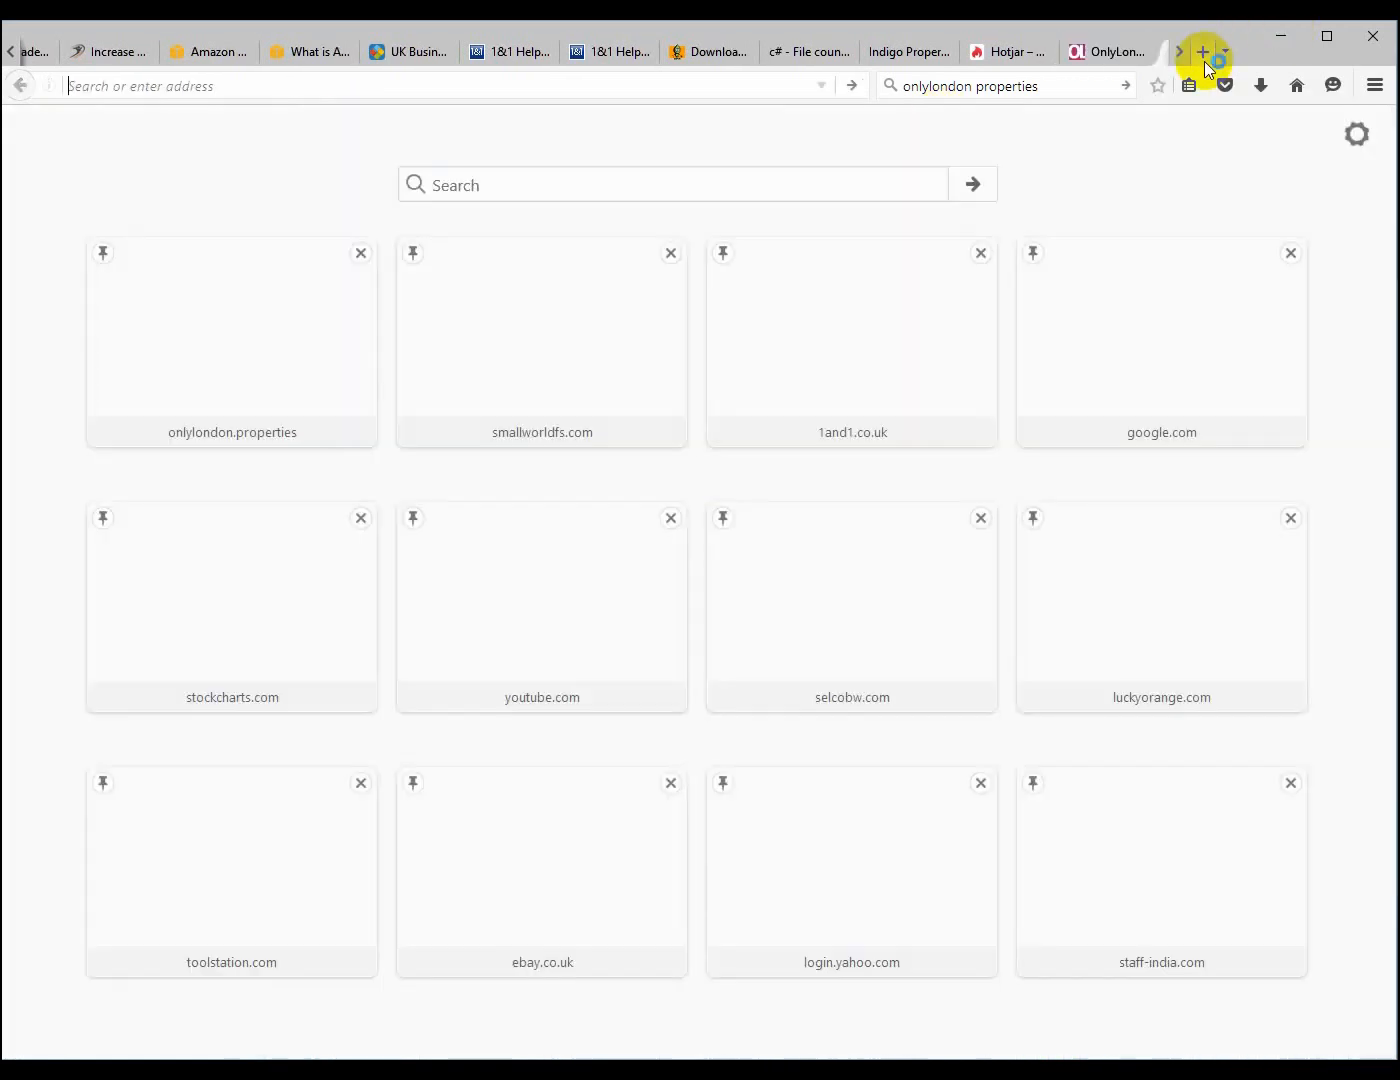
{"action": "type", "text": "www.oog"}
{"action": "key", "text": "BackSpace"}
{"action": "key", "text": "BackSpace"}
{"action": "key", "text": "BackSpace"}
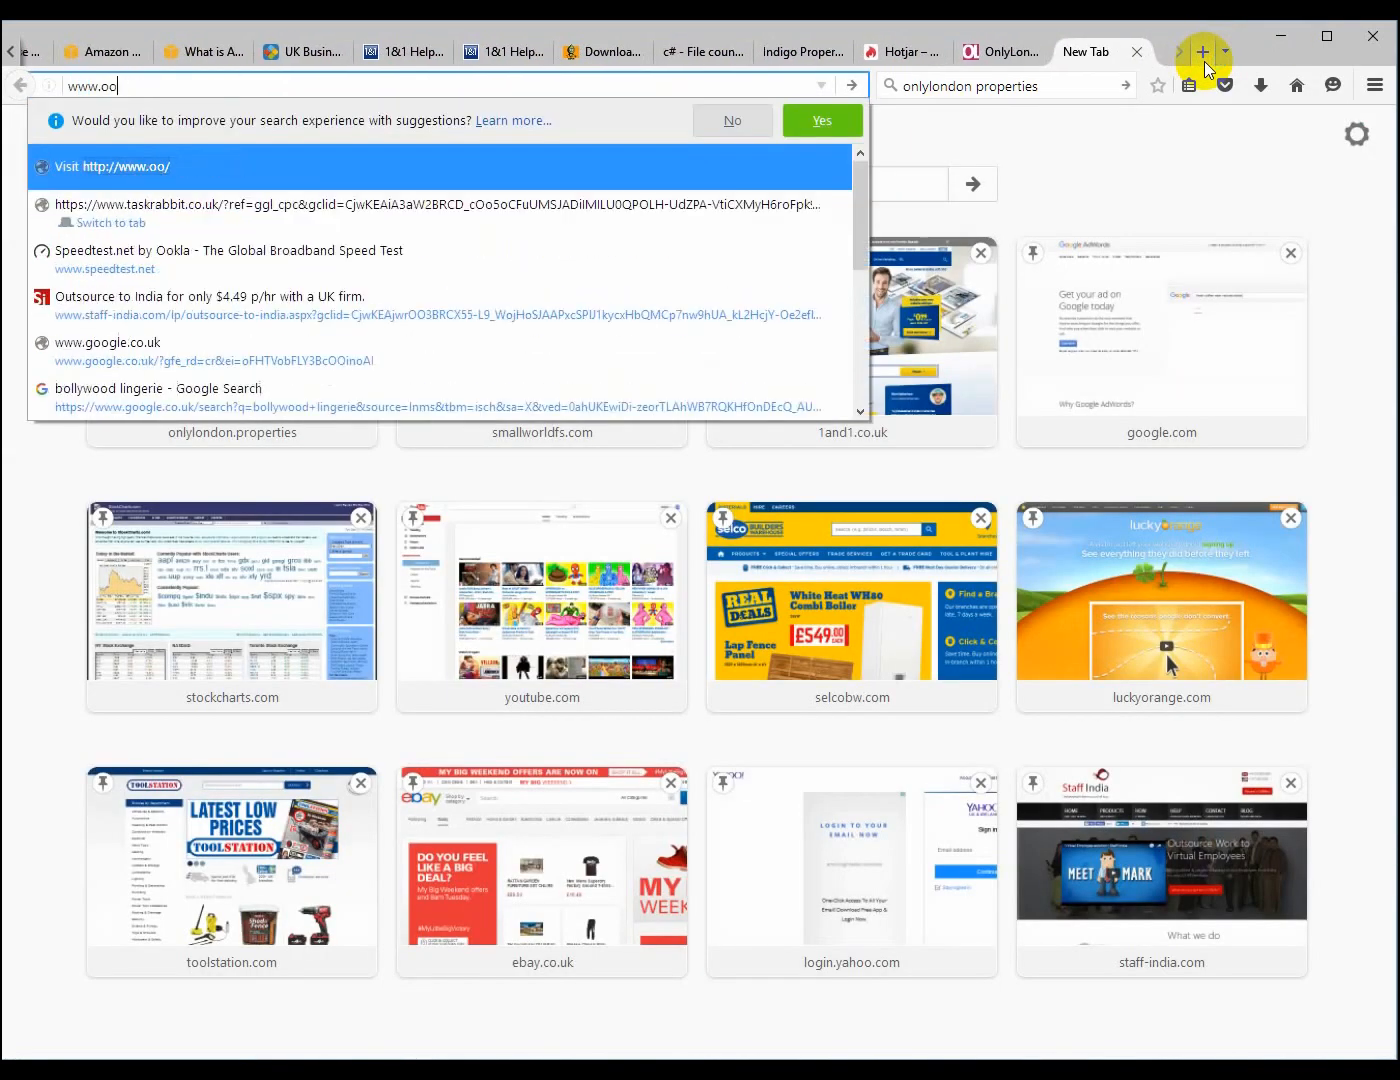
{"action": "type", "text": "goo"}
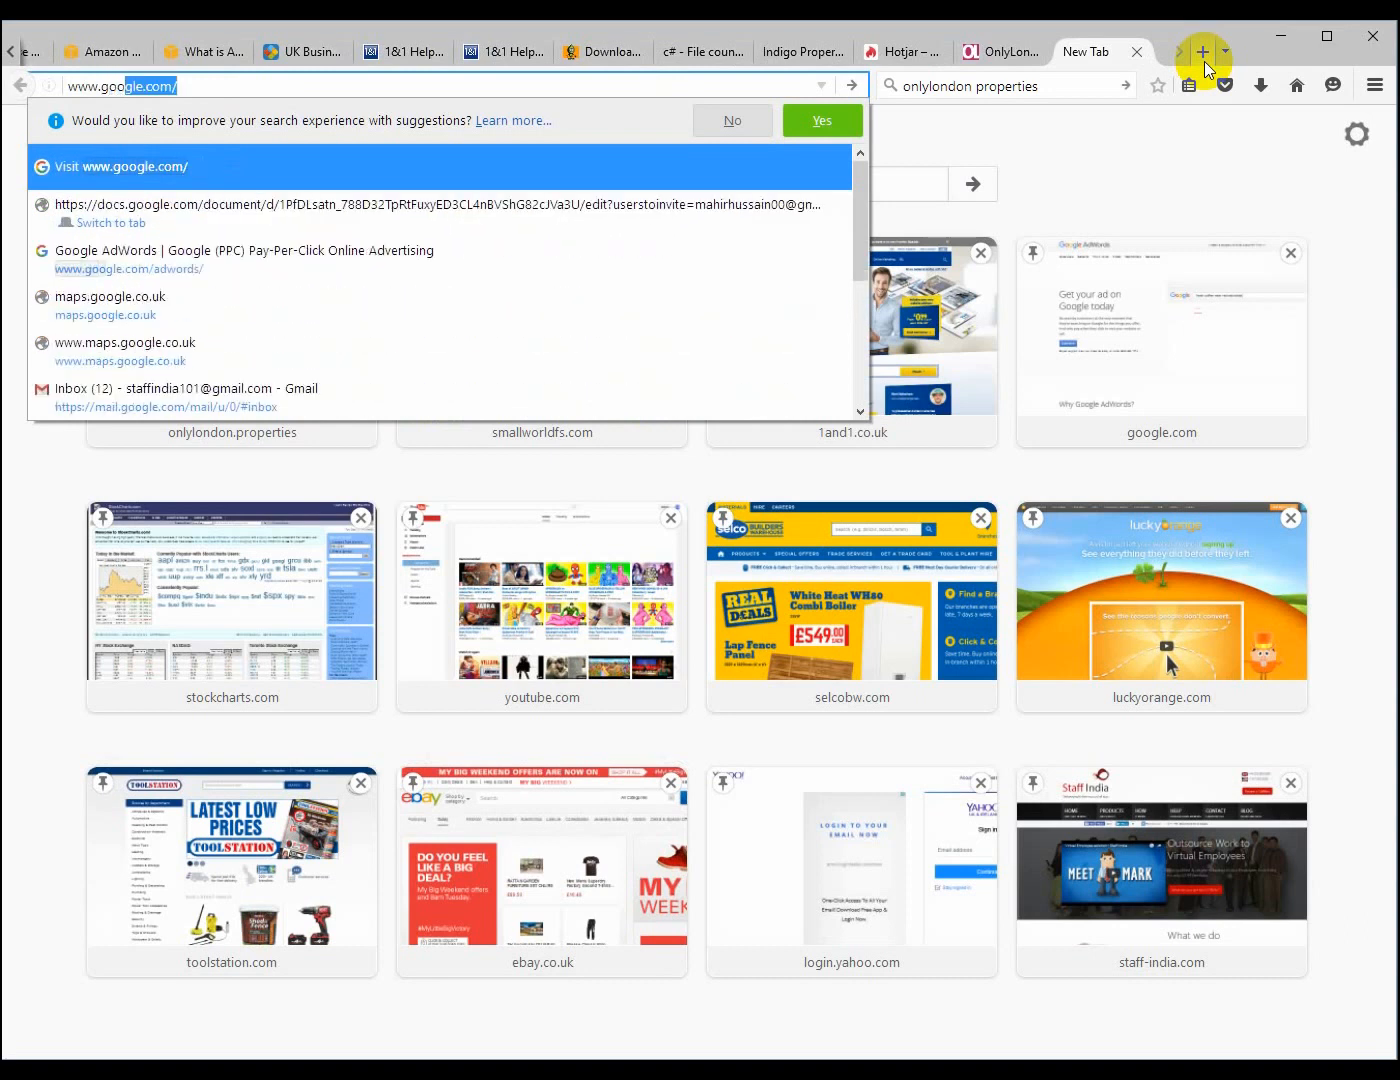
{"action": "key", "text": "Return"}
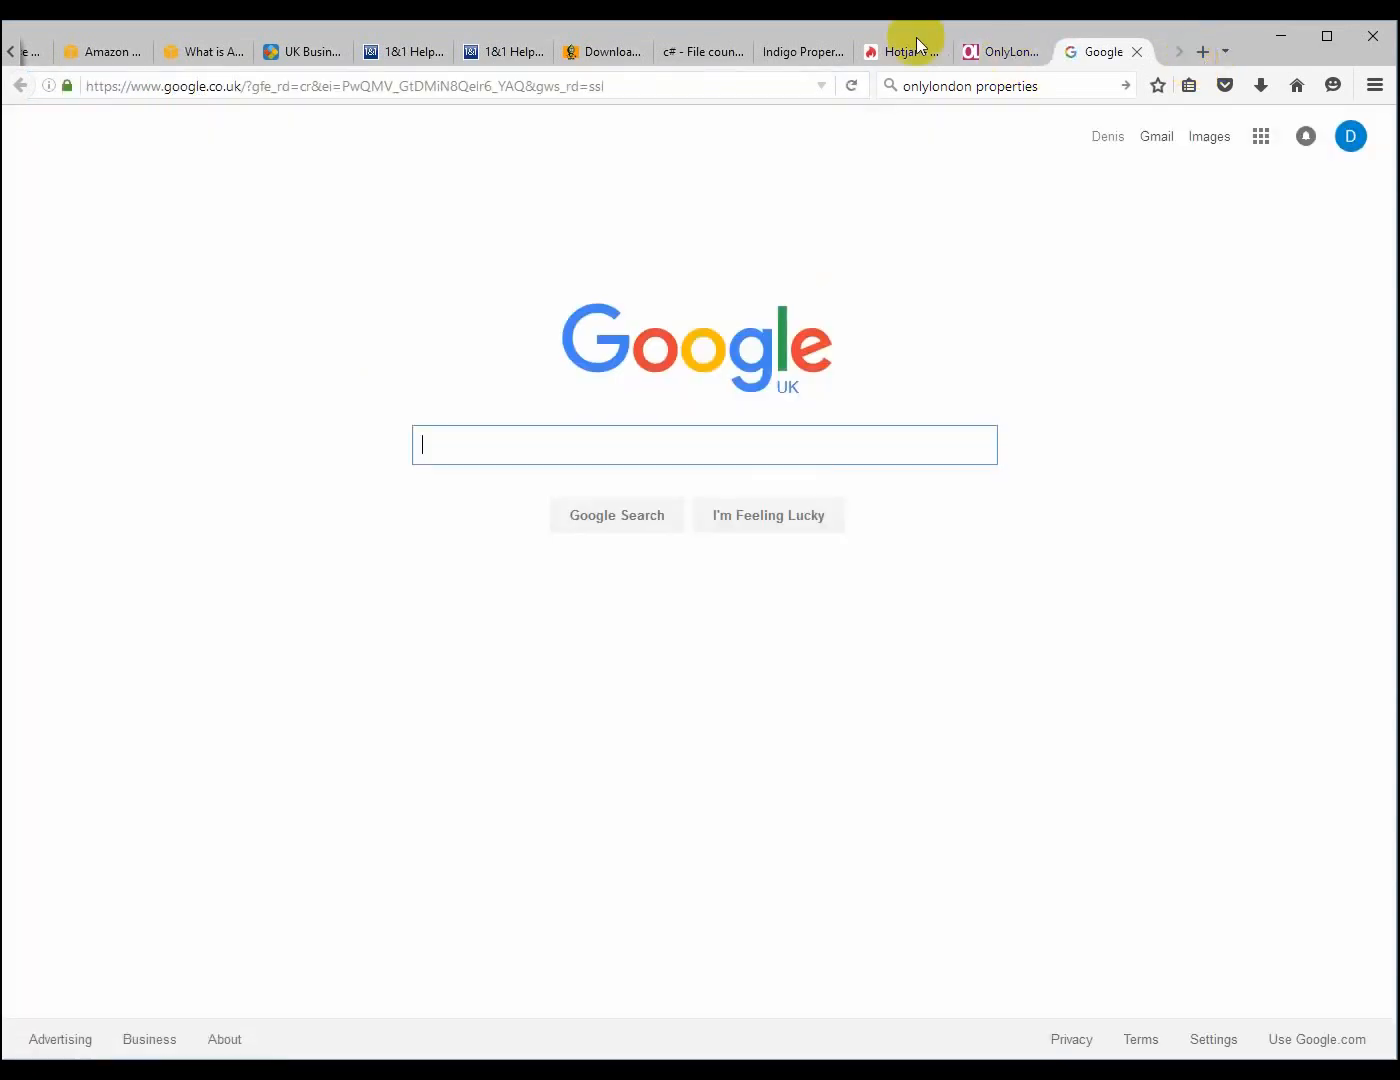
{"action": "left_click", "coordinate": [771, 86]}
{"action": "left_click", "coordinate": [1154, 139]}
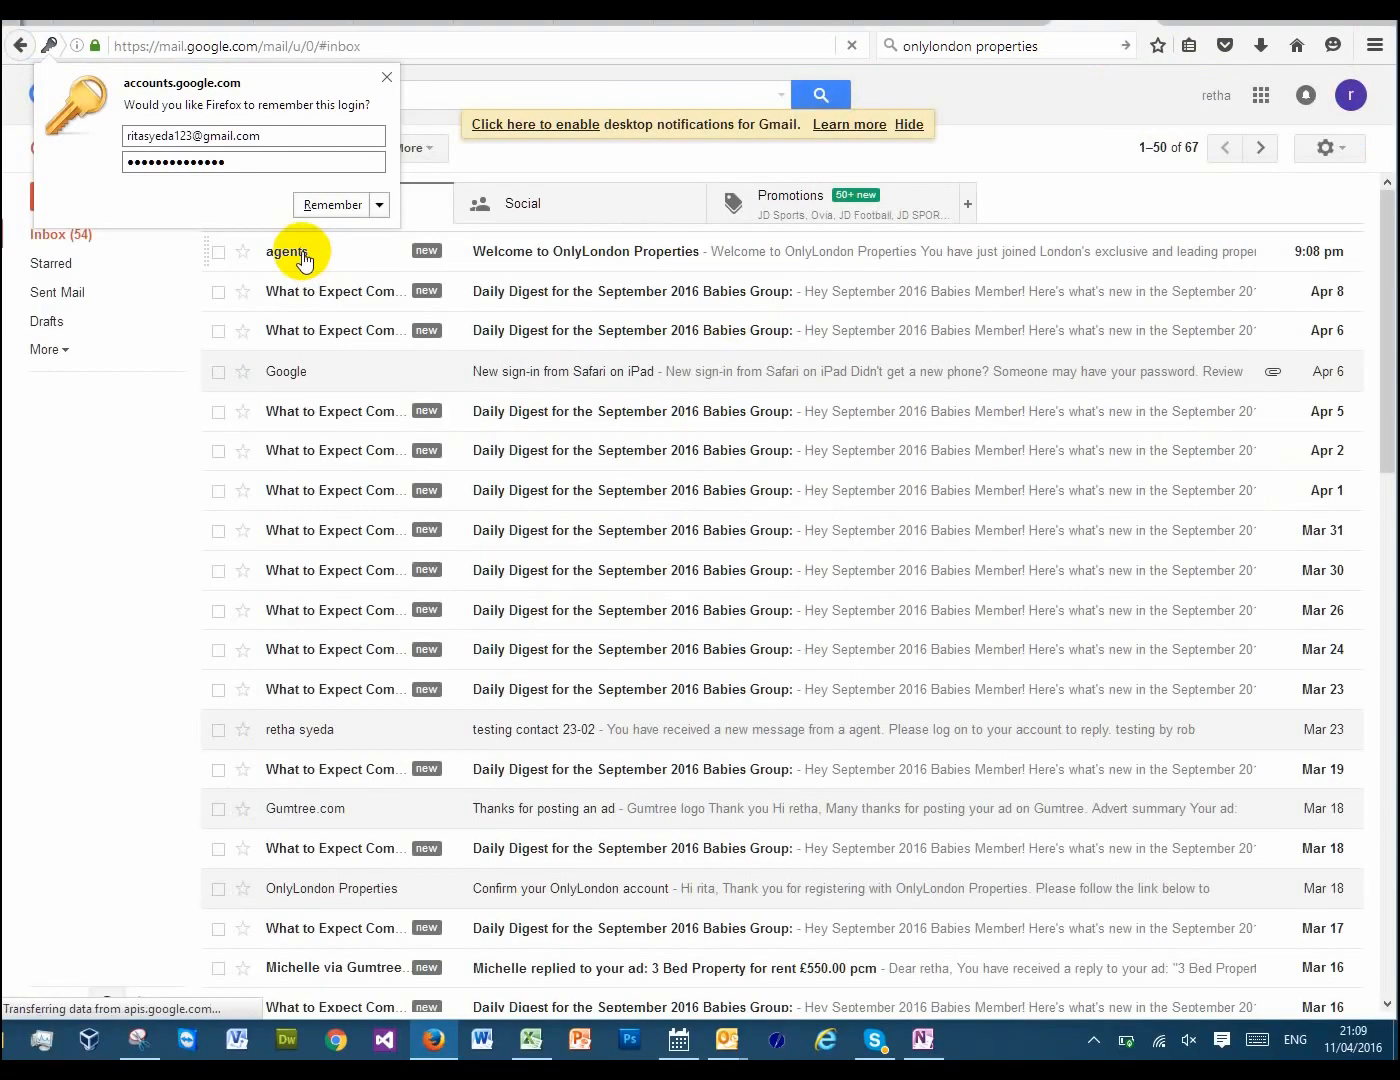
Open the "Welcome to OnlyLondon Properties" email in the agent's inbox and read its login details section
{"action": "mouse_move", "coordinate": [299, 257]}
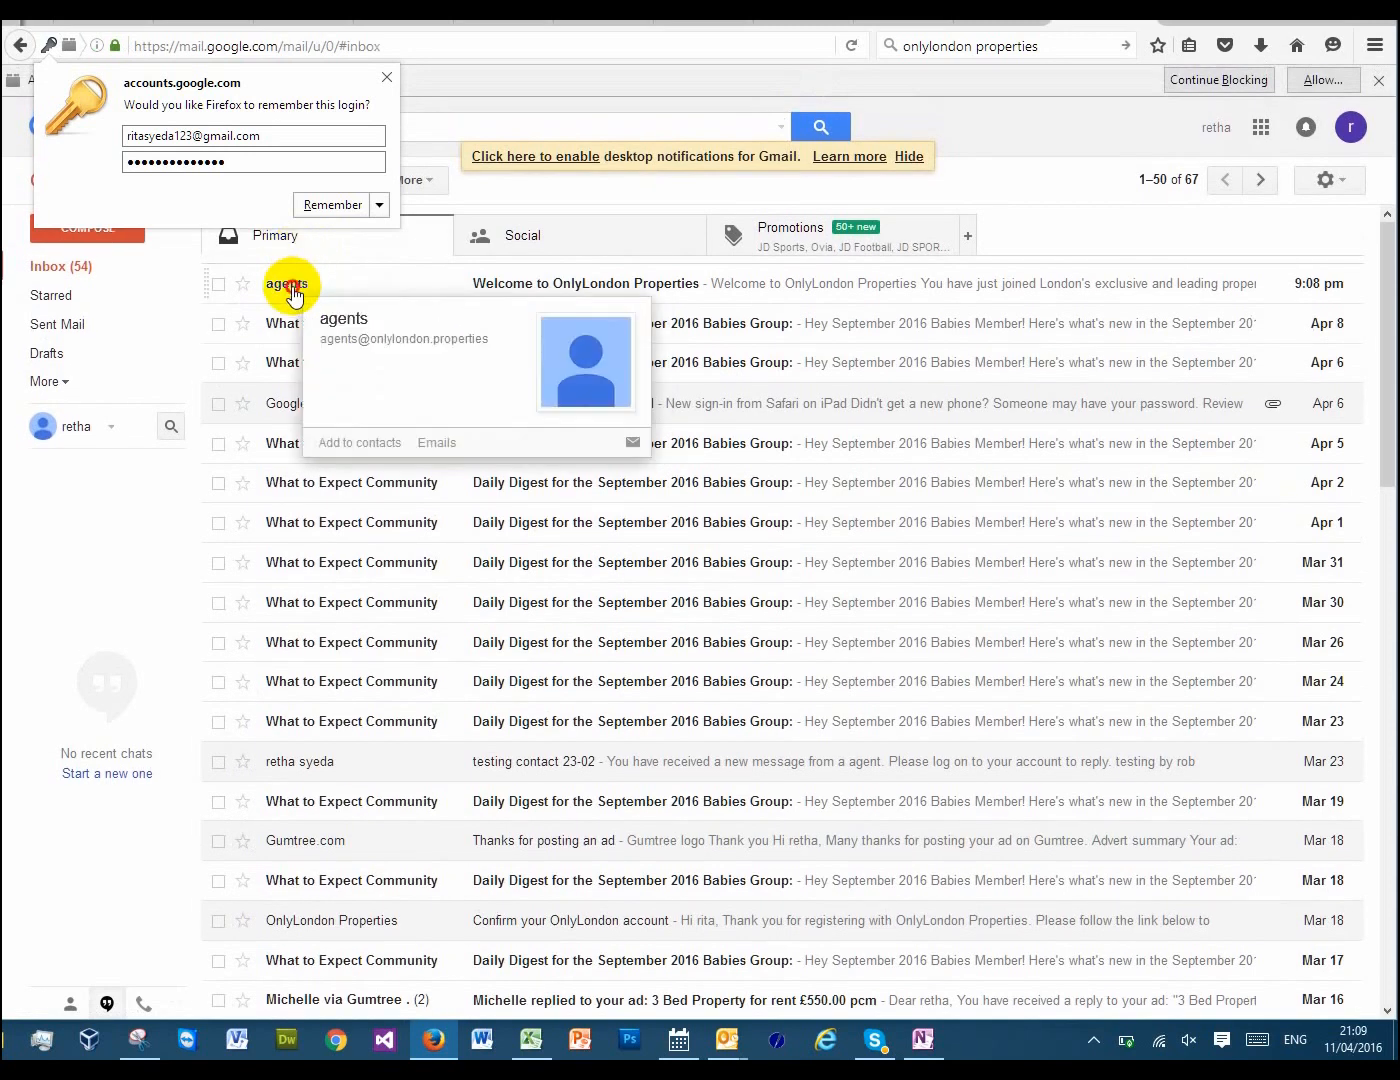
{"action": "left_click", "coordinate": [290, 288]}
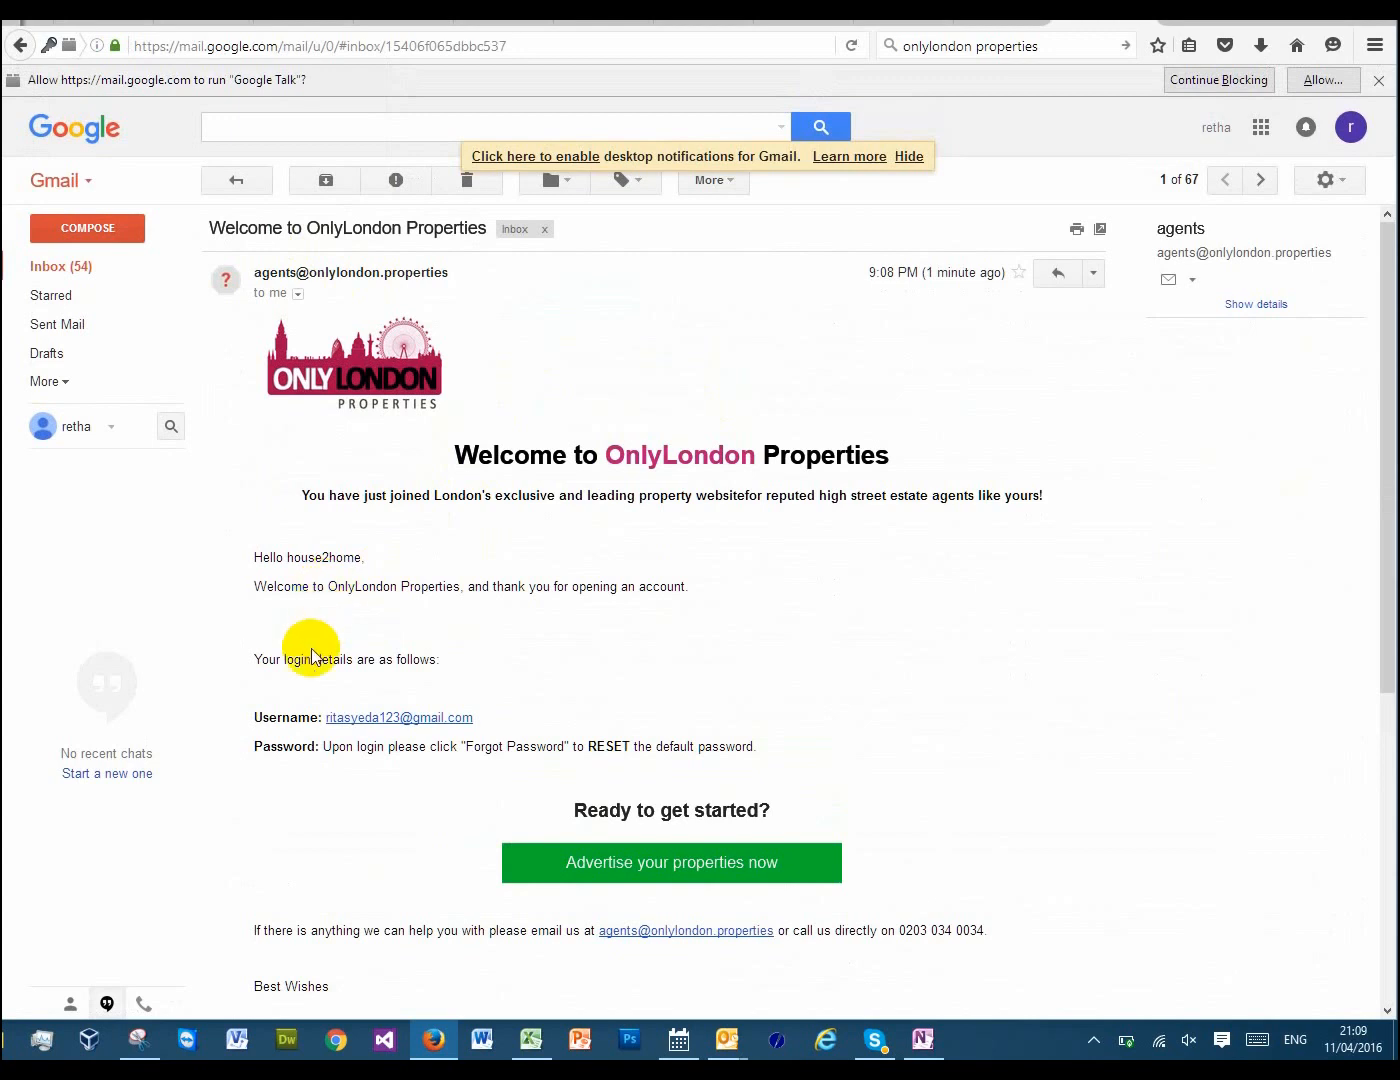
{"action": "left_click_drag", "start_coordinate": [302, 660], "coordinate": [450, 658]}
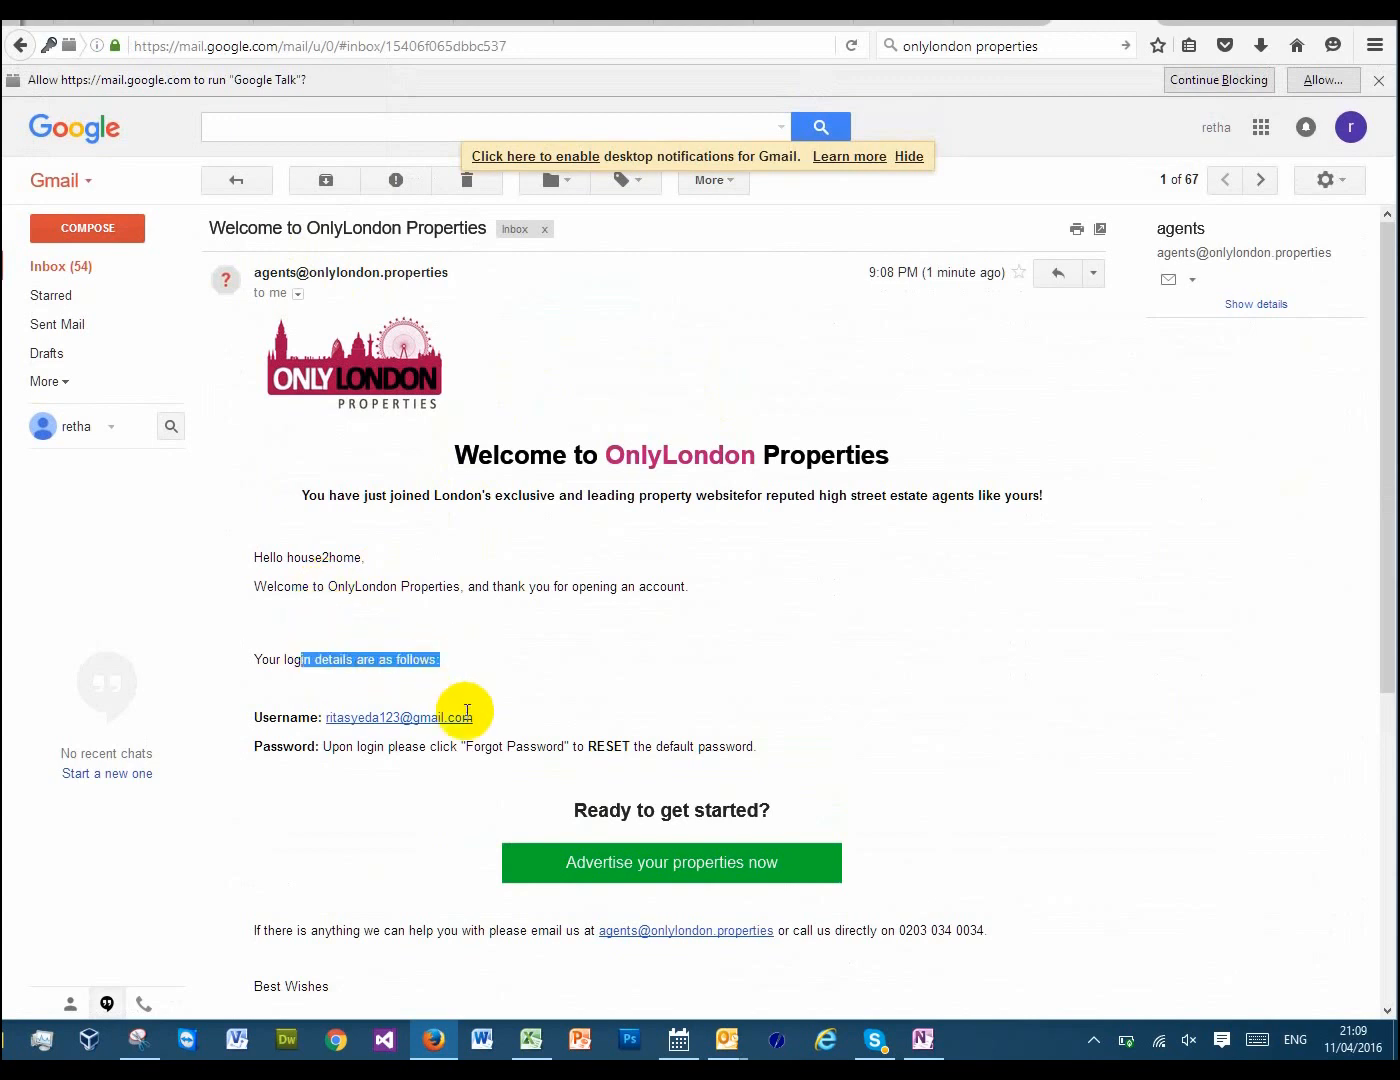
Read the username and password reset instructions in the welcome email, then review the rest down to the signature
{"action": "left_click", "coordinate": [298, 717]}
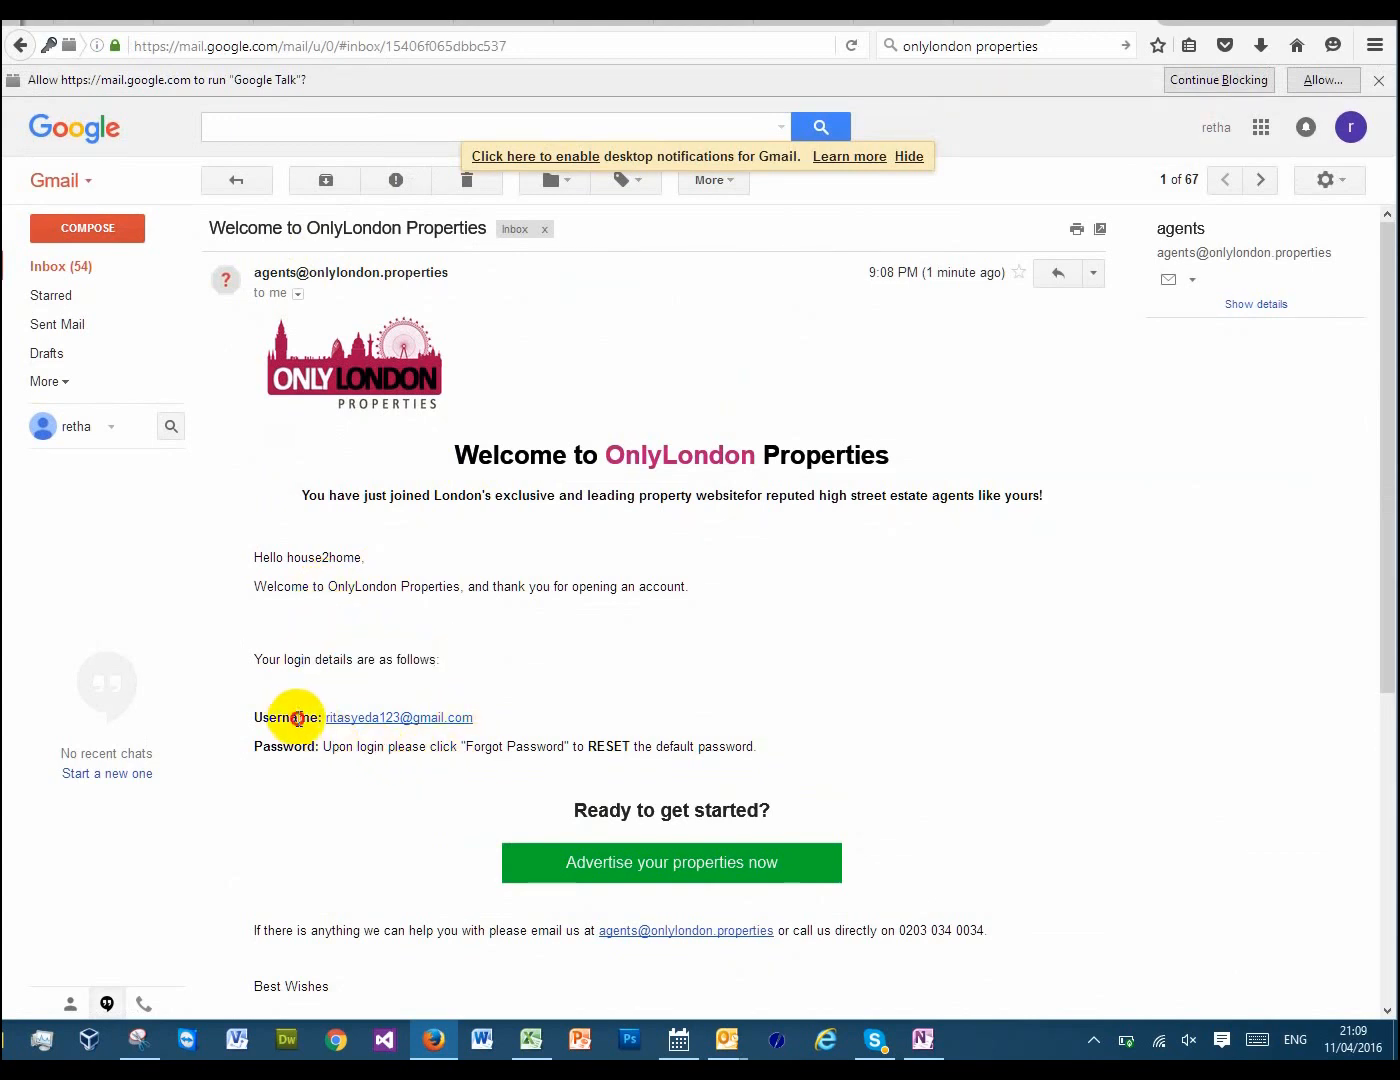
{"action": "left_click_drag", "start_coordinate": [298, 718], "coordinate": [461, 717]}
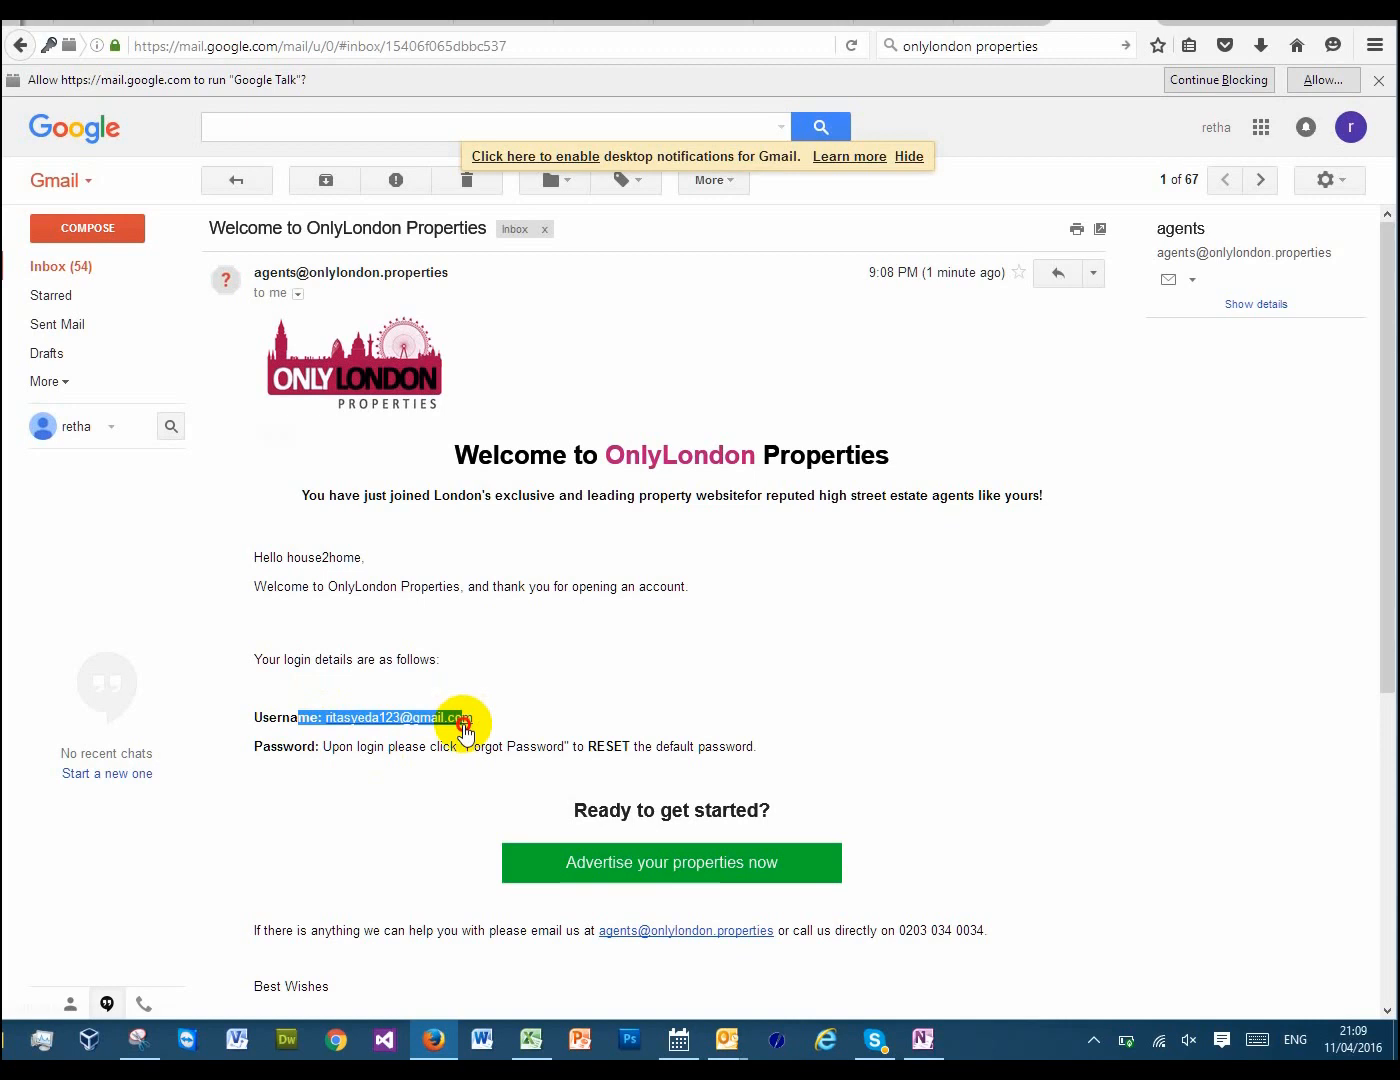
{"action": "double_click", "coordinate": [605, 744]}
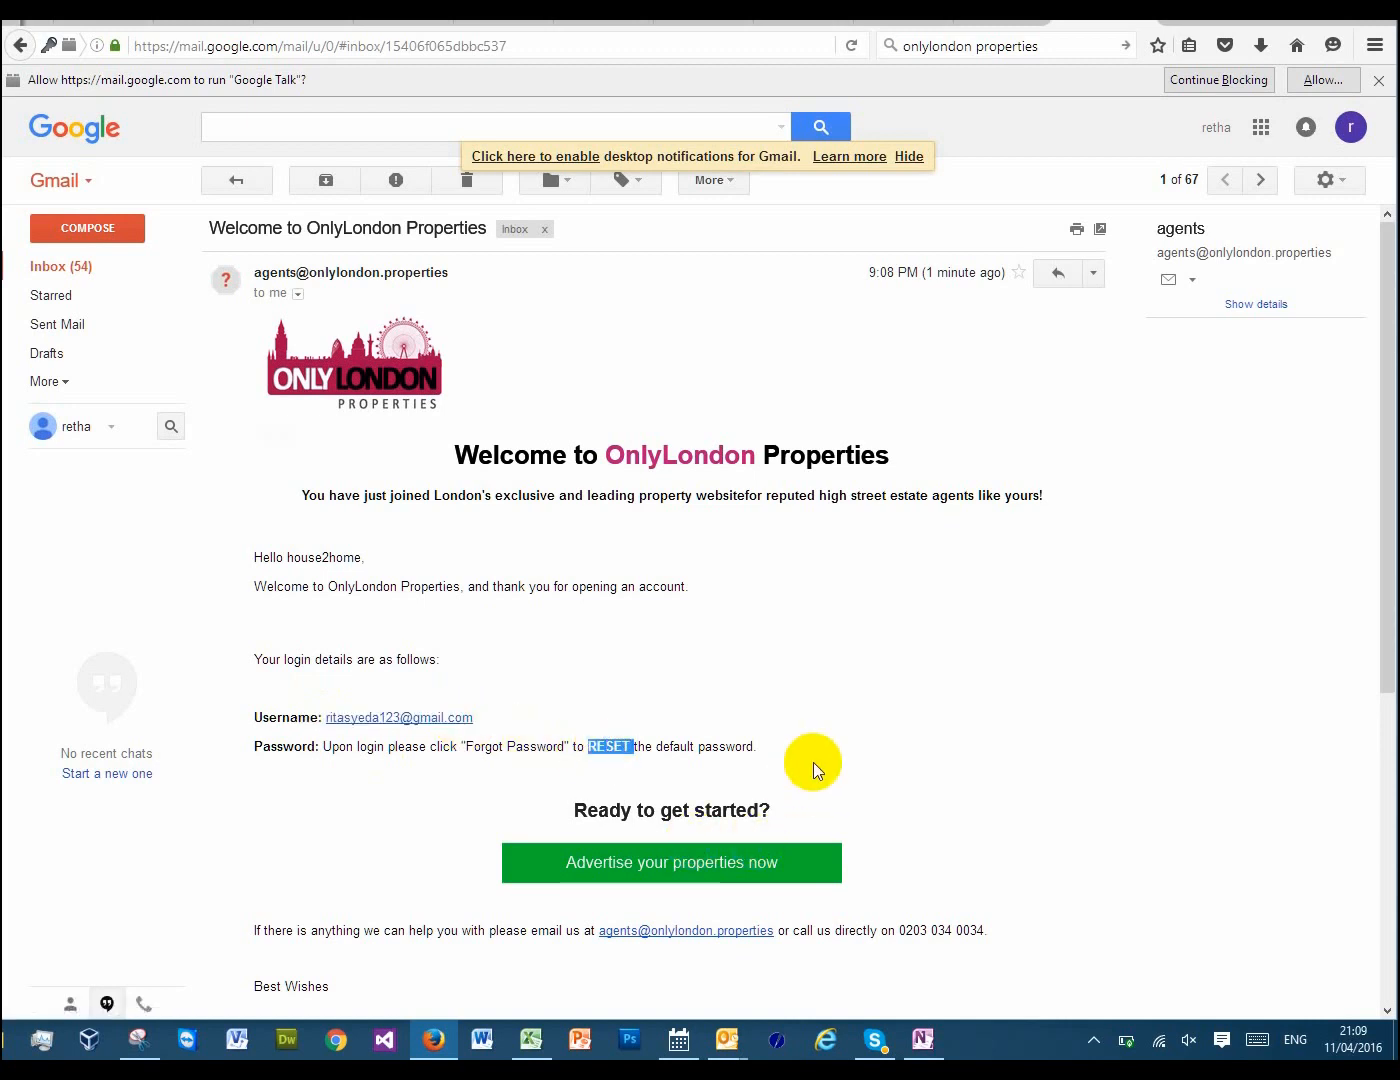
{"action": "scroll", "coordinate": [813, 762], "scroll_direction": "down", "scroll_amount": 5}
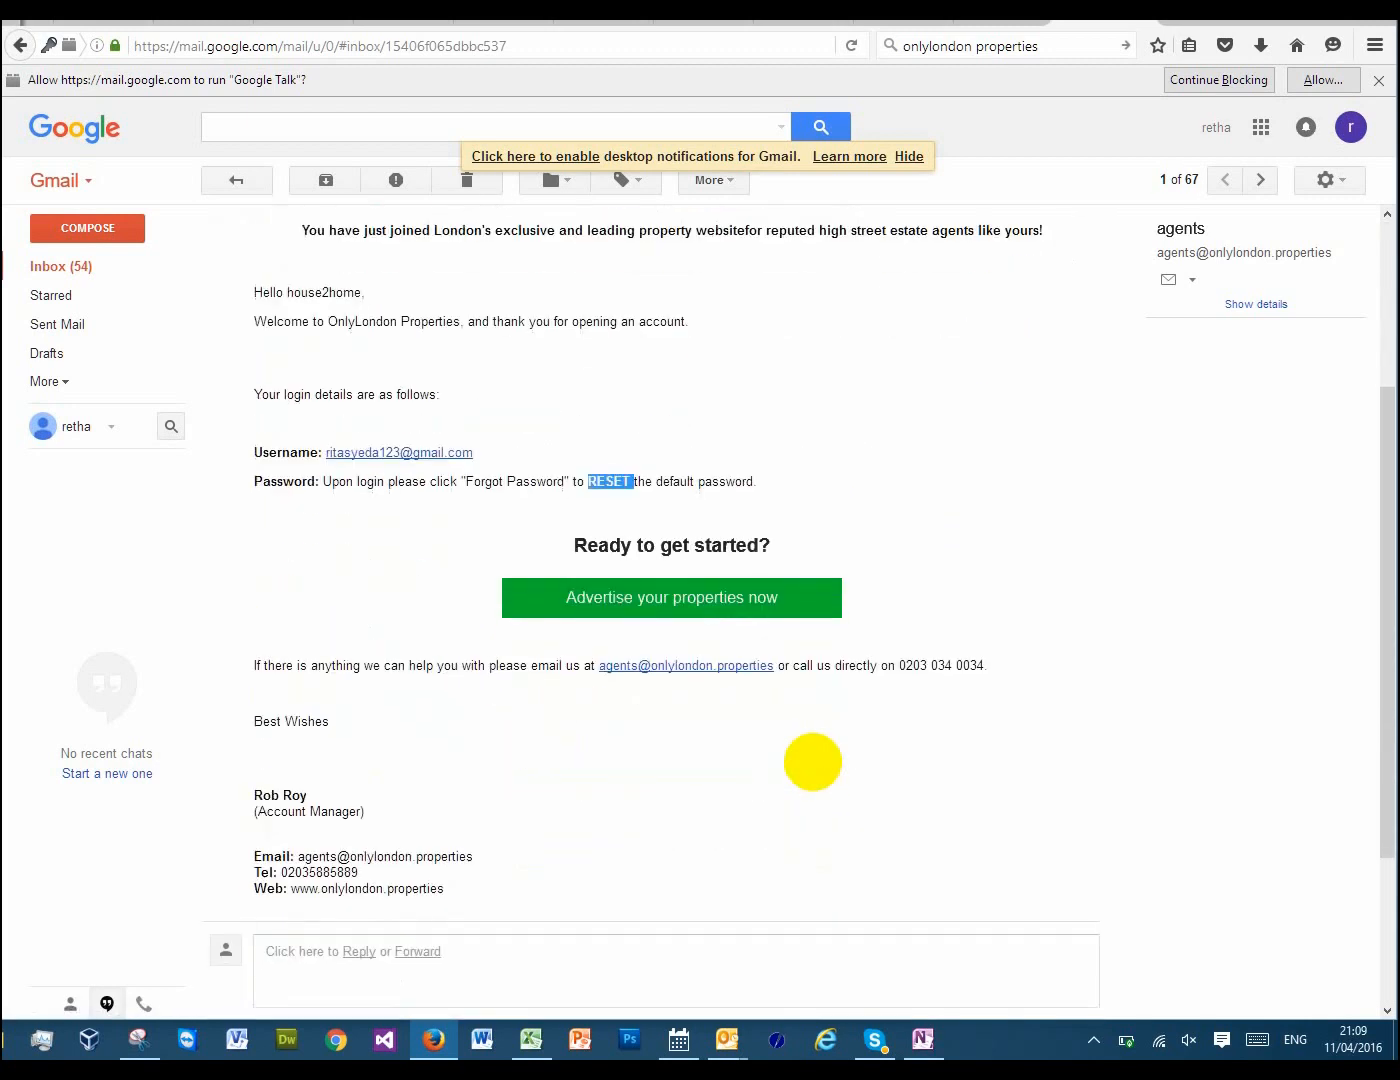
{"action": "scroll", "coordinate": [812, 763], "scroll_direction": "down", "scroll_amount": 3}
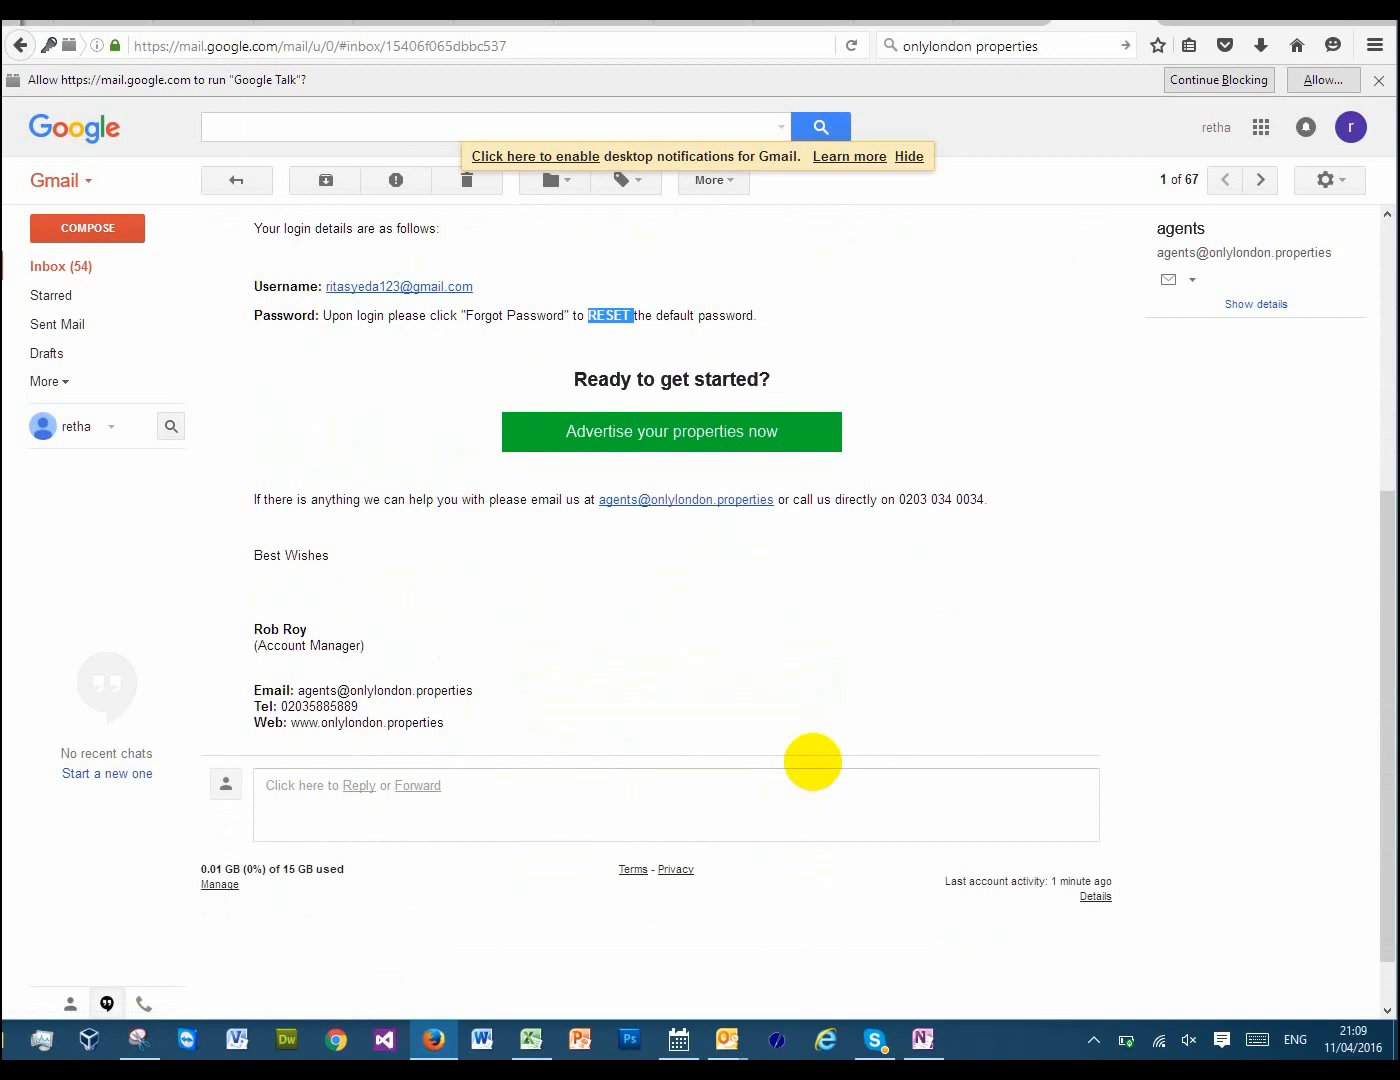
{"action": "scroll", "coordinate": [812, 762], "scroll_direction": "up", "scroll_amount": 8}
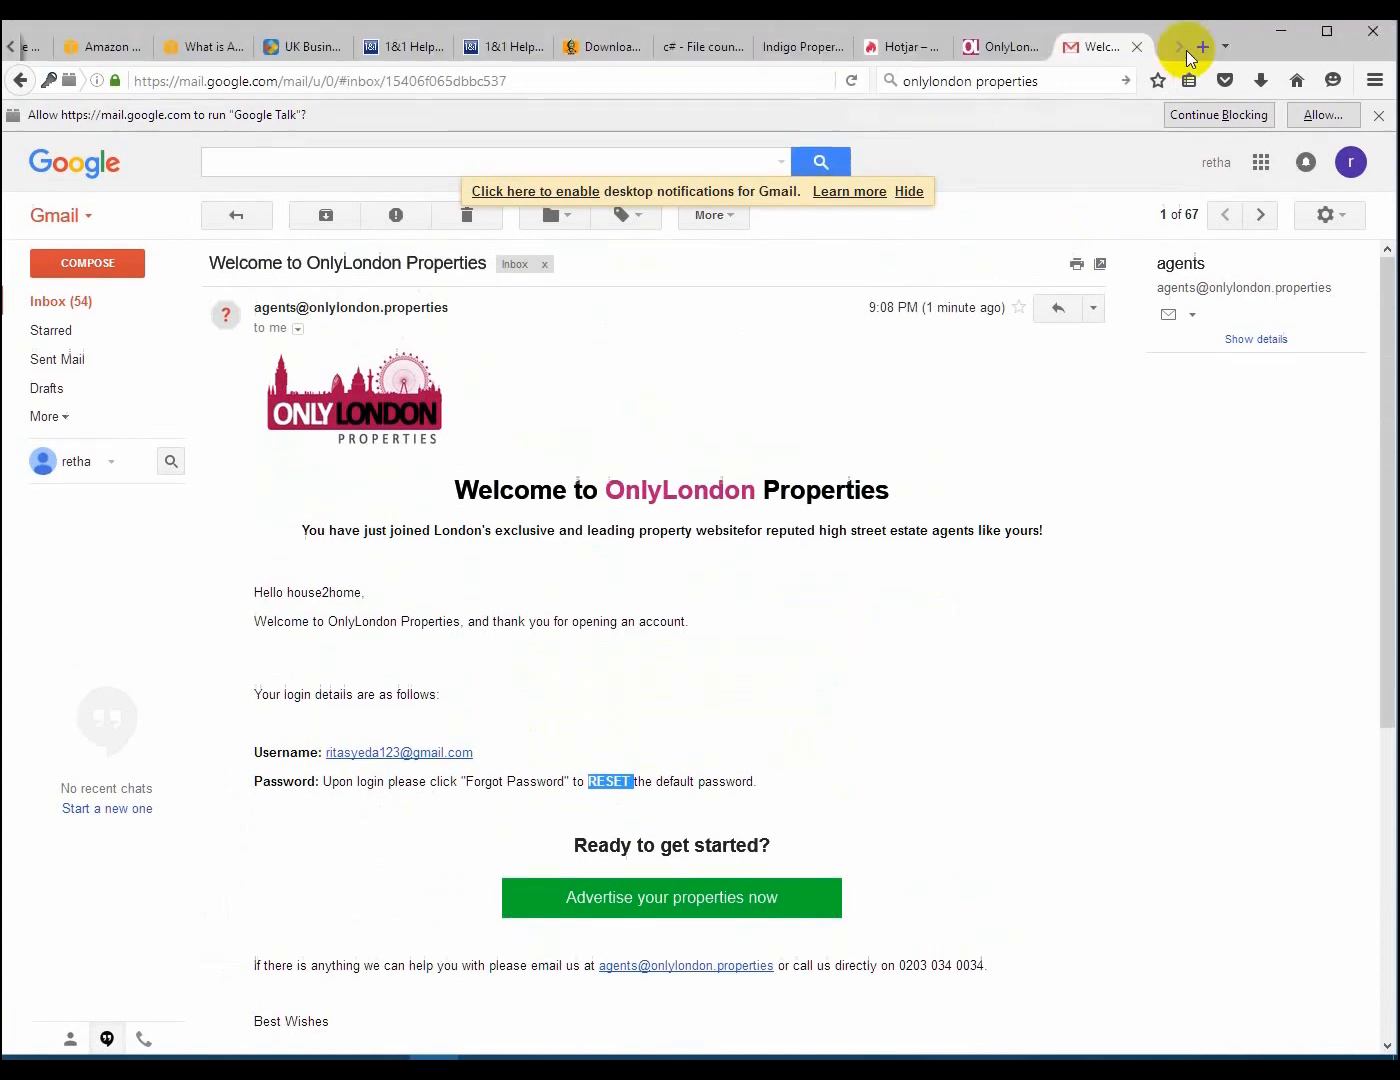
Return to the OnlyLondon admin user list and unmark the third agent as called
{"action": "left_click", "coordinate": [983, 55]}
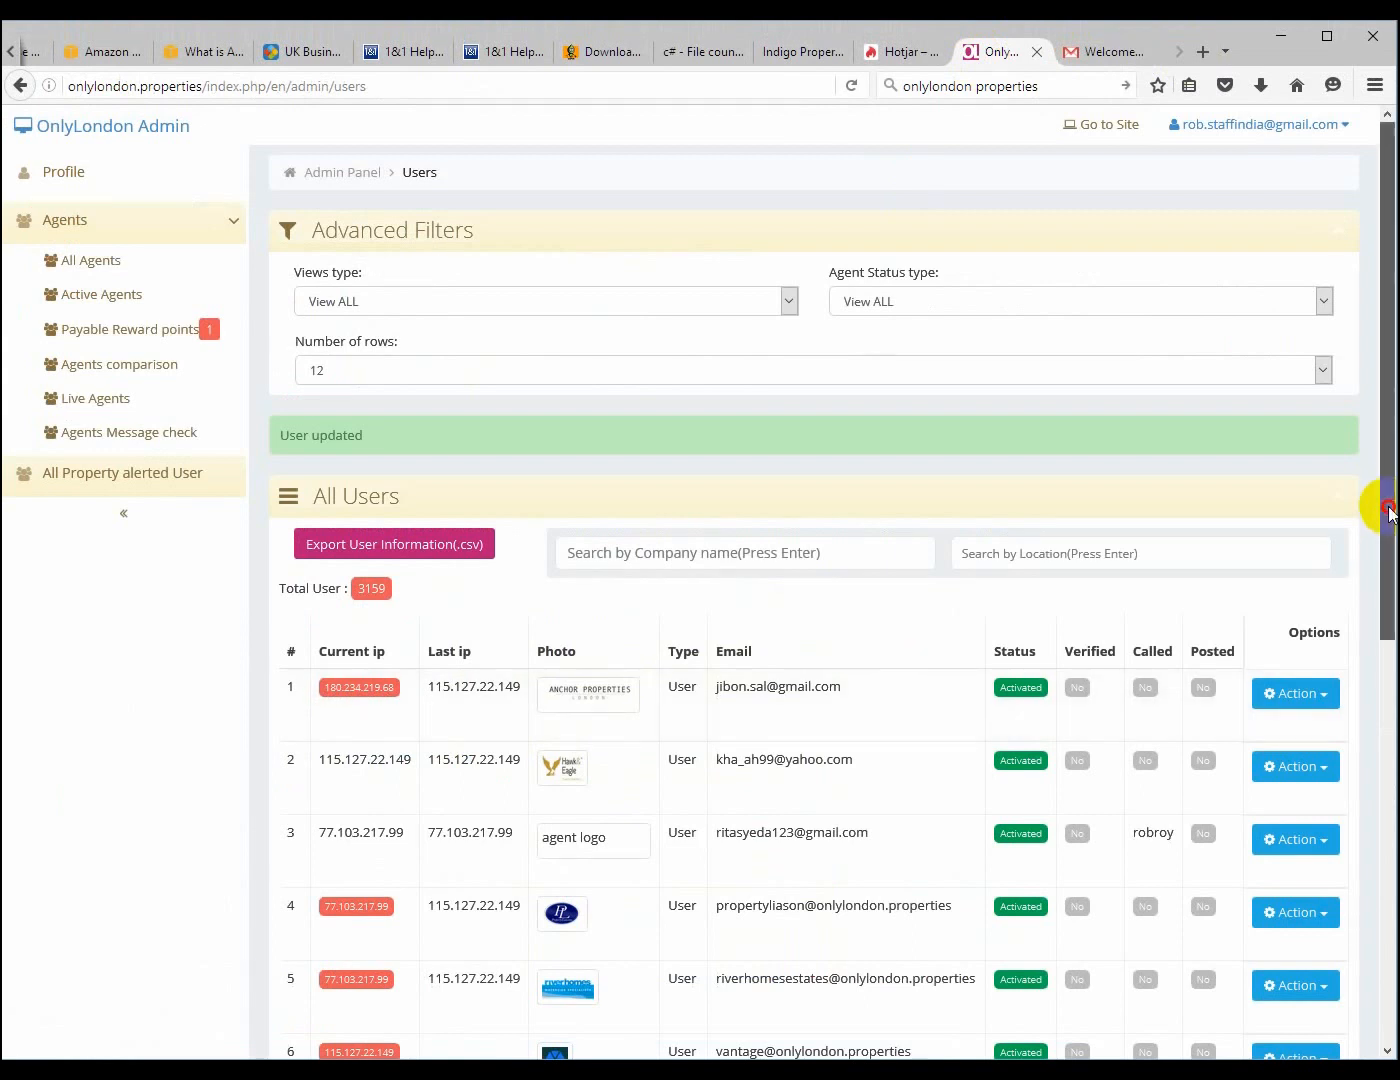
{"action": "left_click_drag", "start_coordinate": [1386, 507], "coordinate": [1390, 647]}
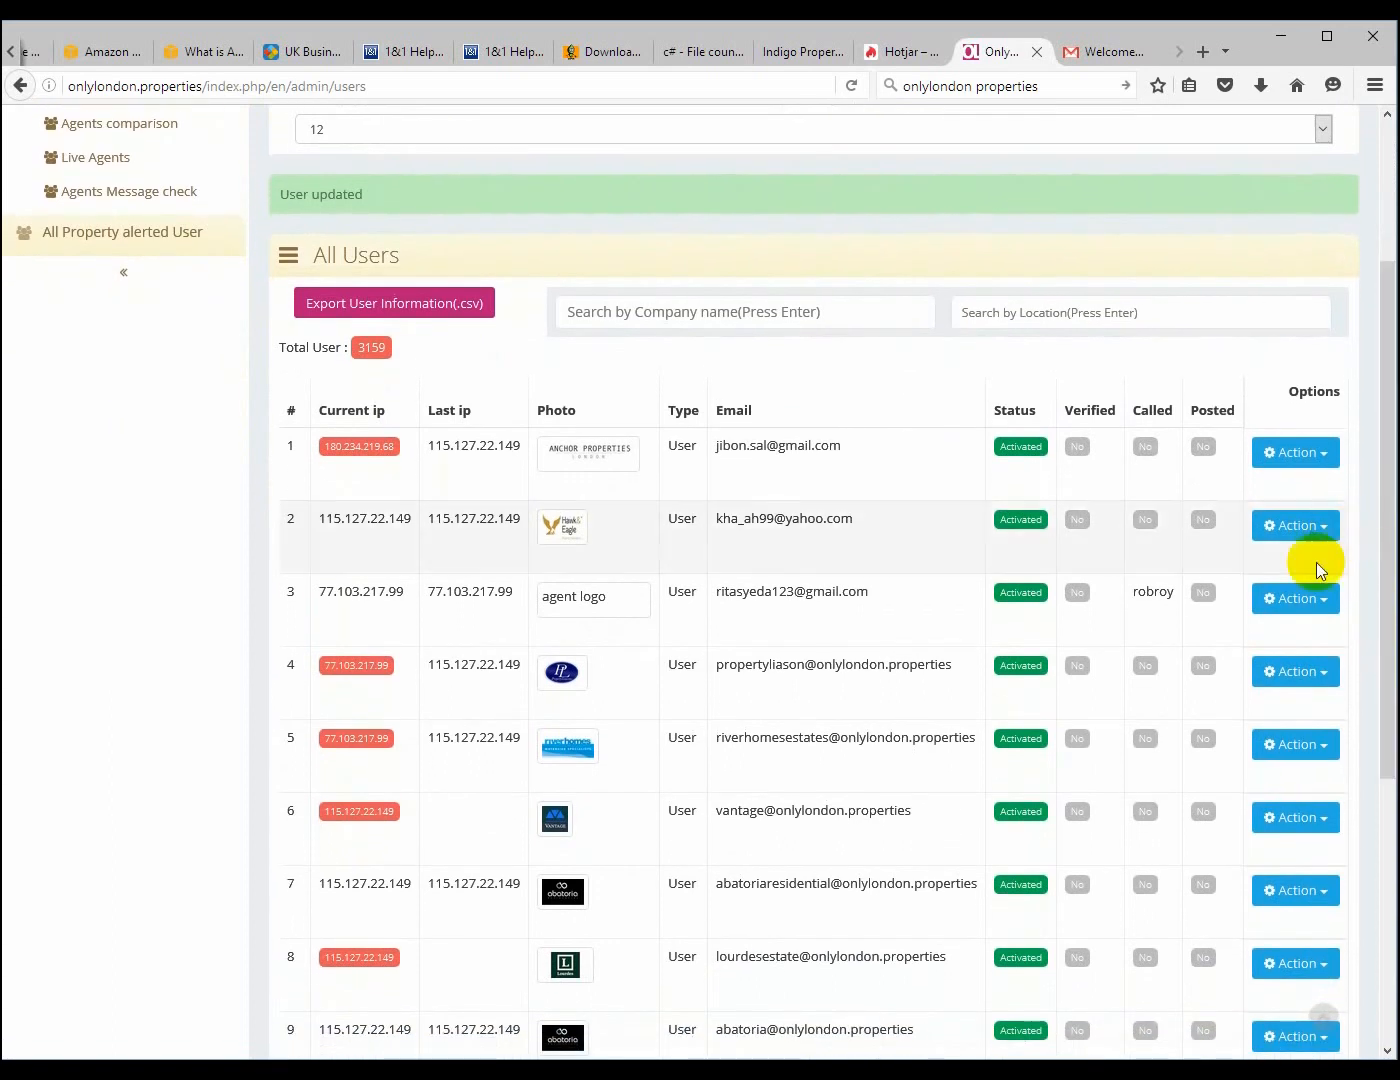
{"action": "left_click", "coordinate": [1324, 600]}
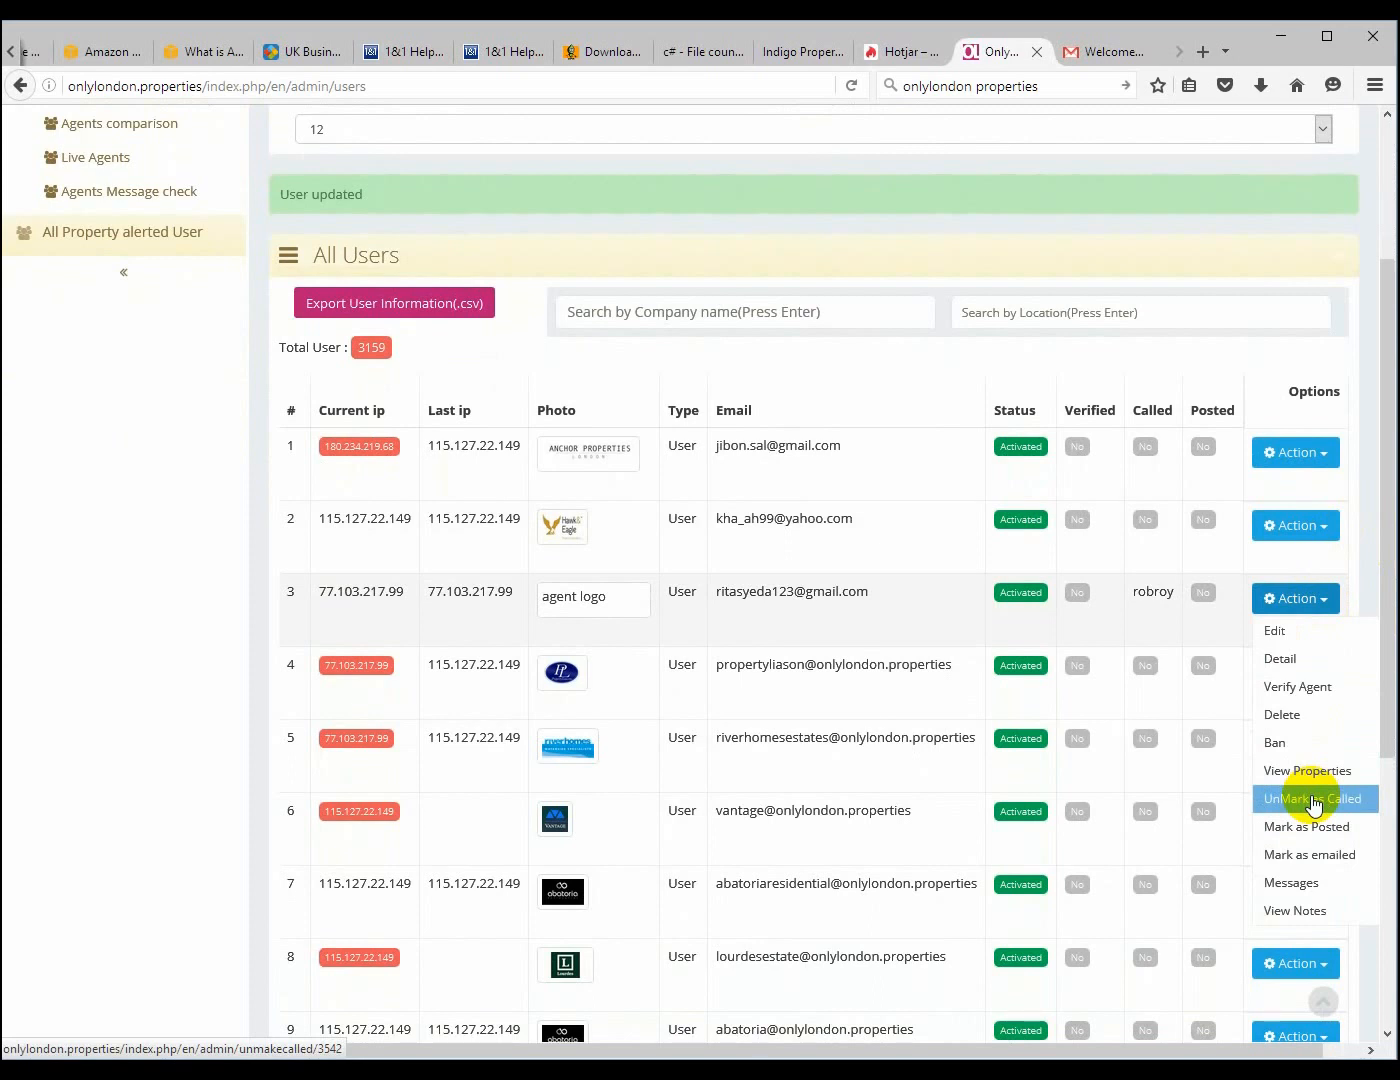
{"action": "left_click", "coordinate": [1312, 800]}
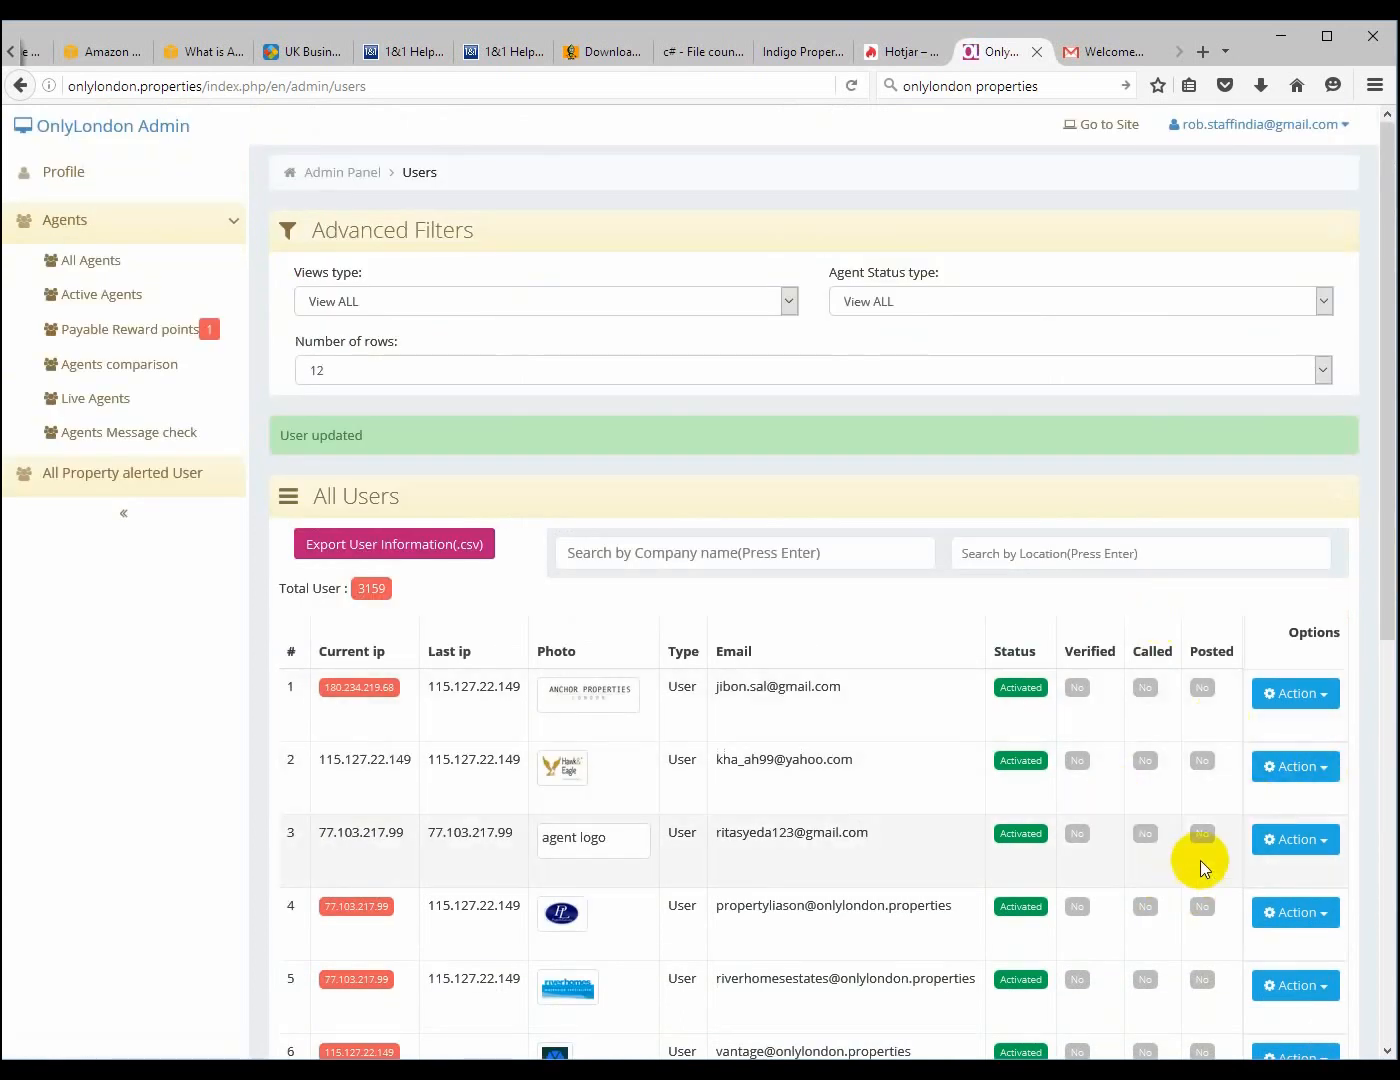
Mark the third agent in the list as called again and review the actions available for that agent
{"action": "left_click", "coordinate": [1300, 845]}
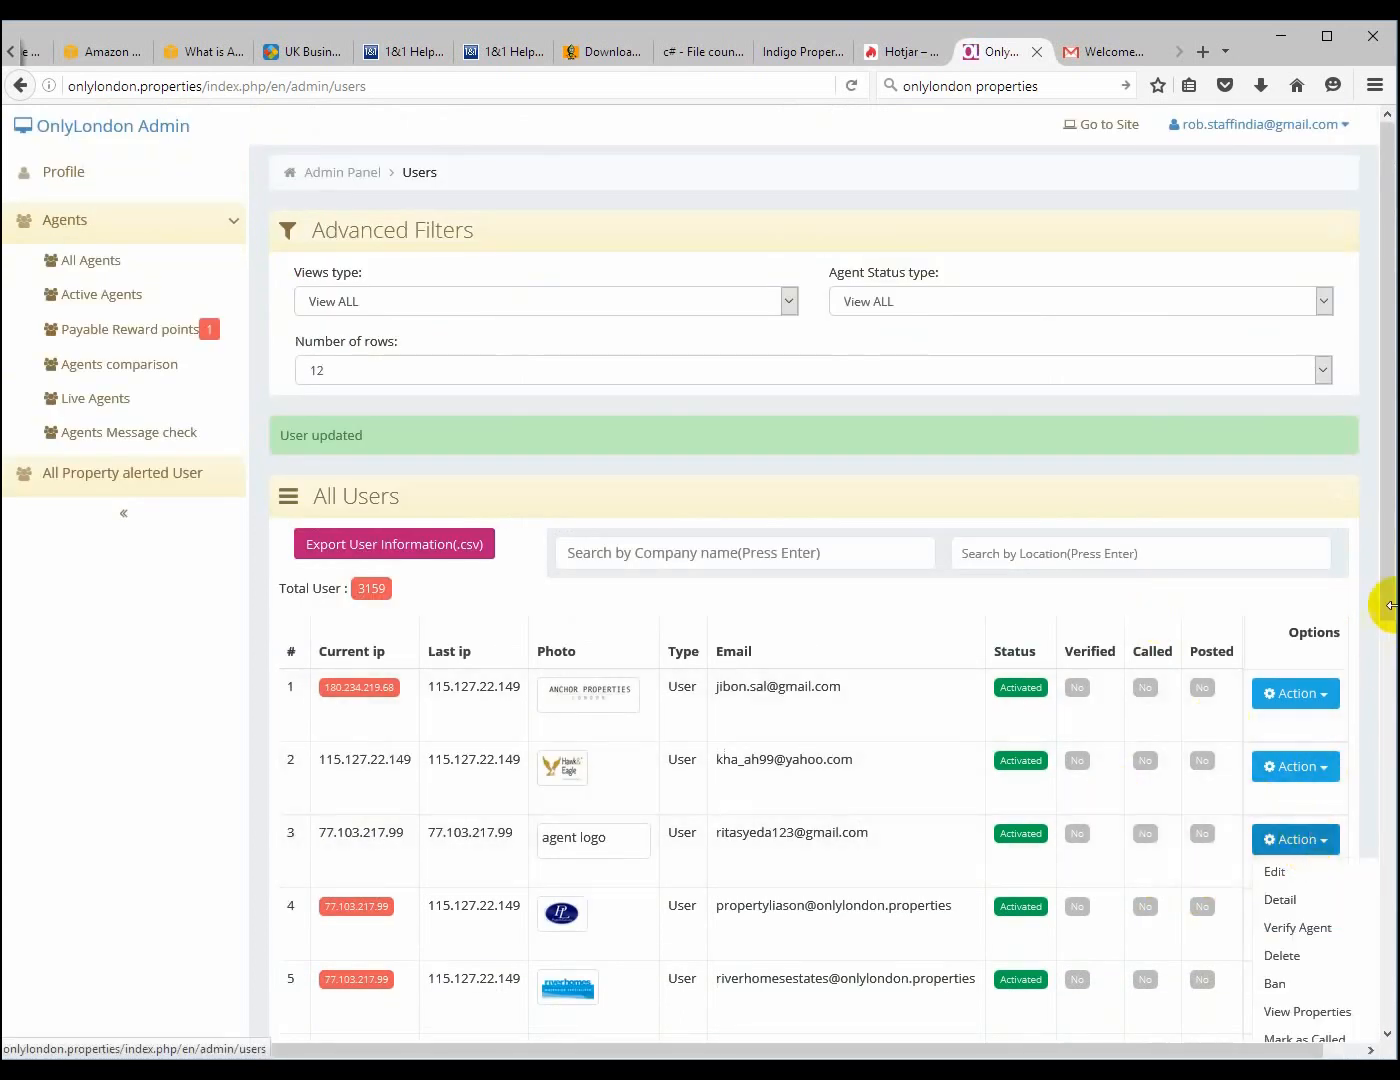
{"action": "left_click_drag", "start_coordinate": [1384, 610], "coordinate": [1378, 728]}
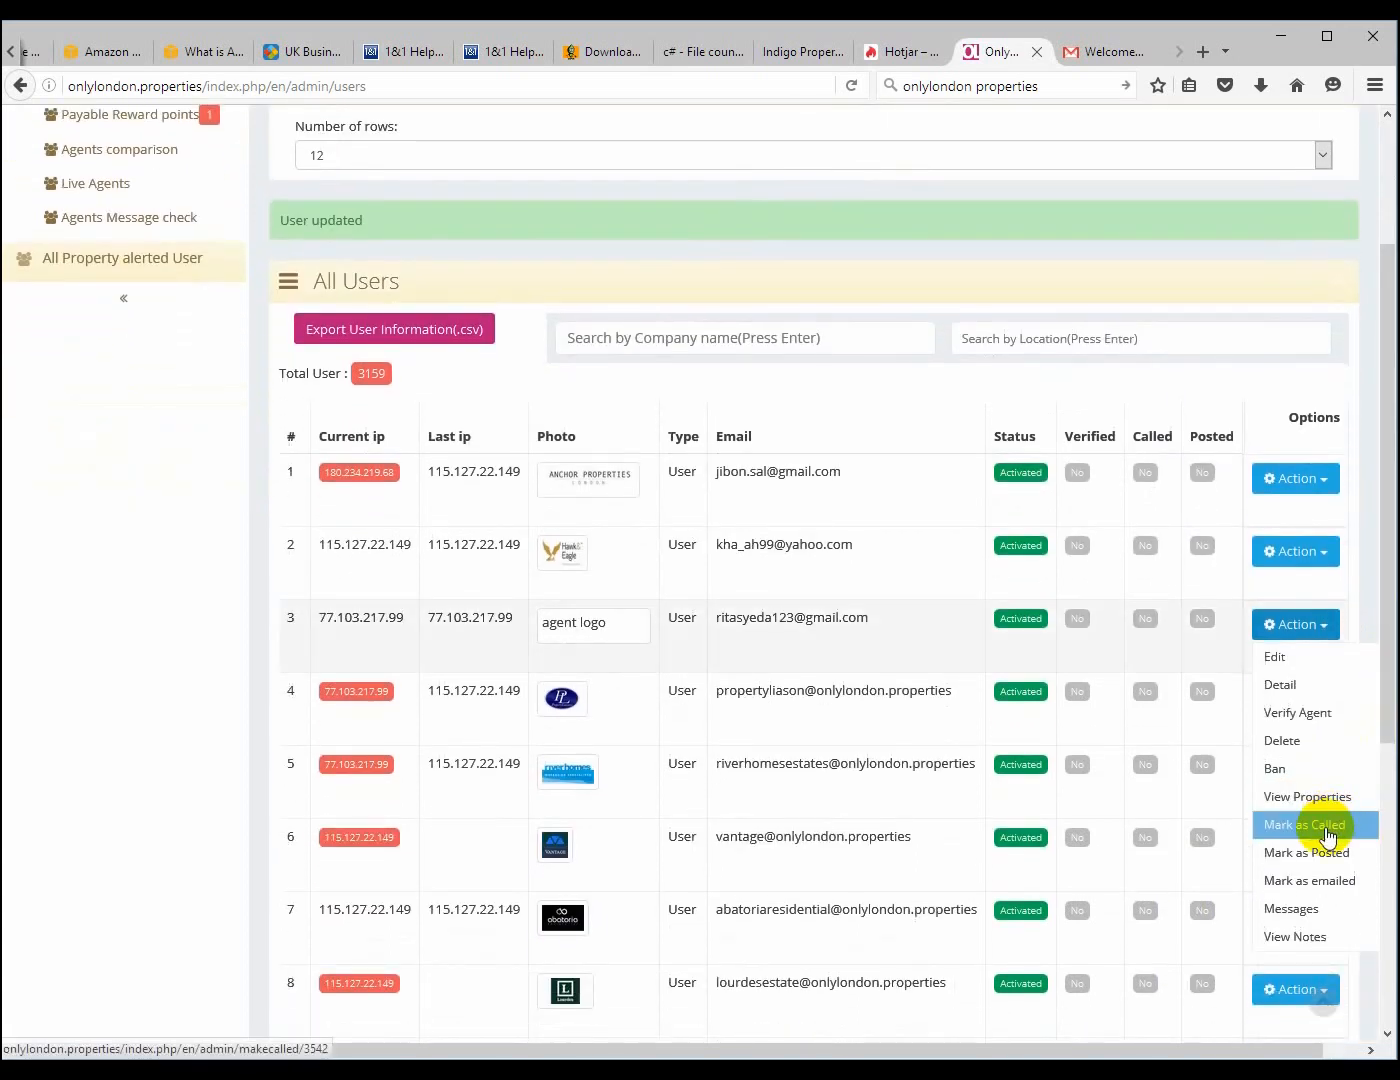
{"action": "left_click", "coordinate": [1329, 836]}
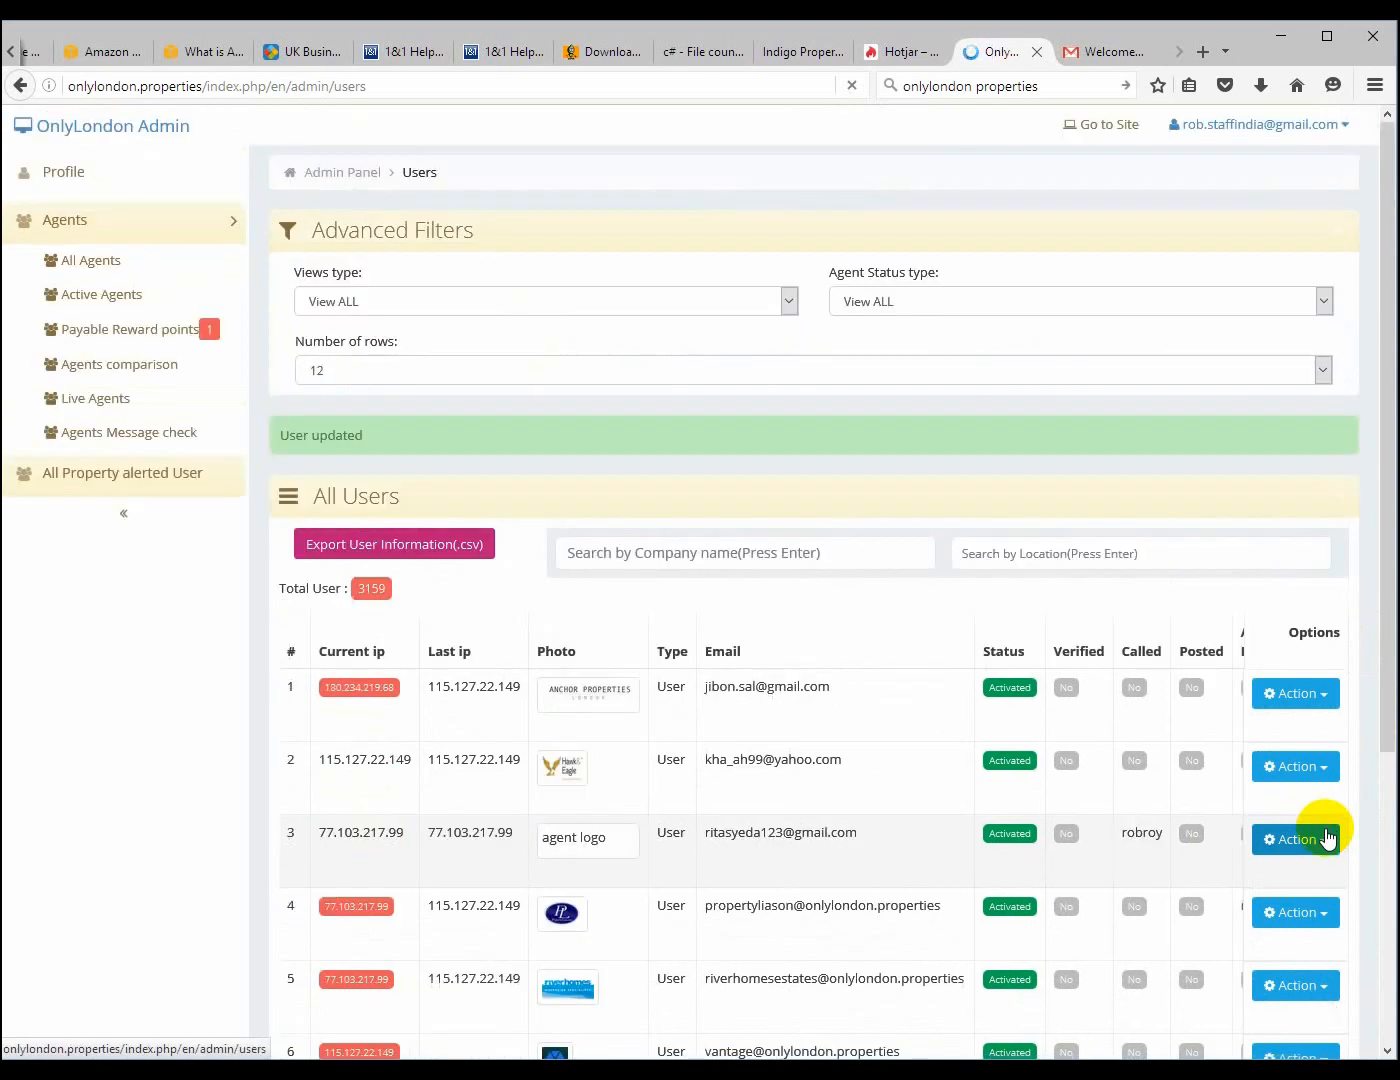
{"action": "left_click_drag", "start_coordinate": [1380, 527], "coordinate": [1379, 637]}
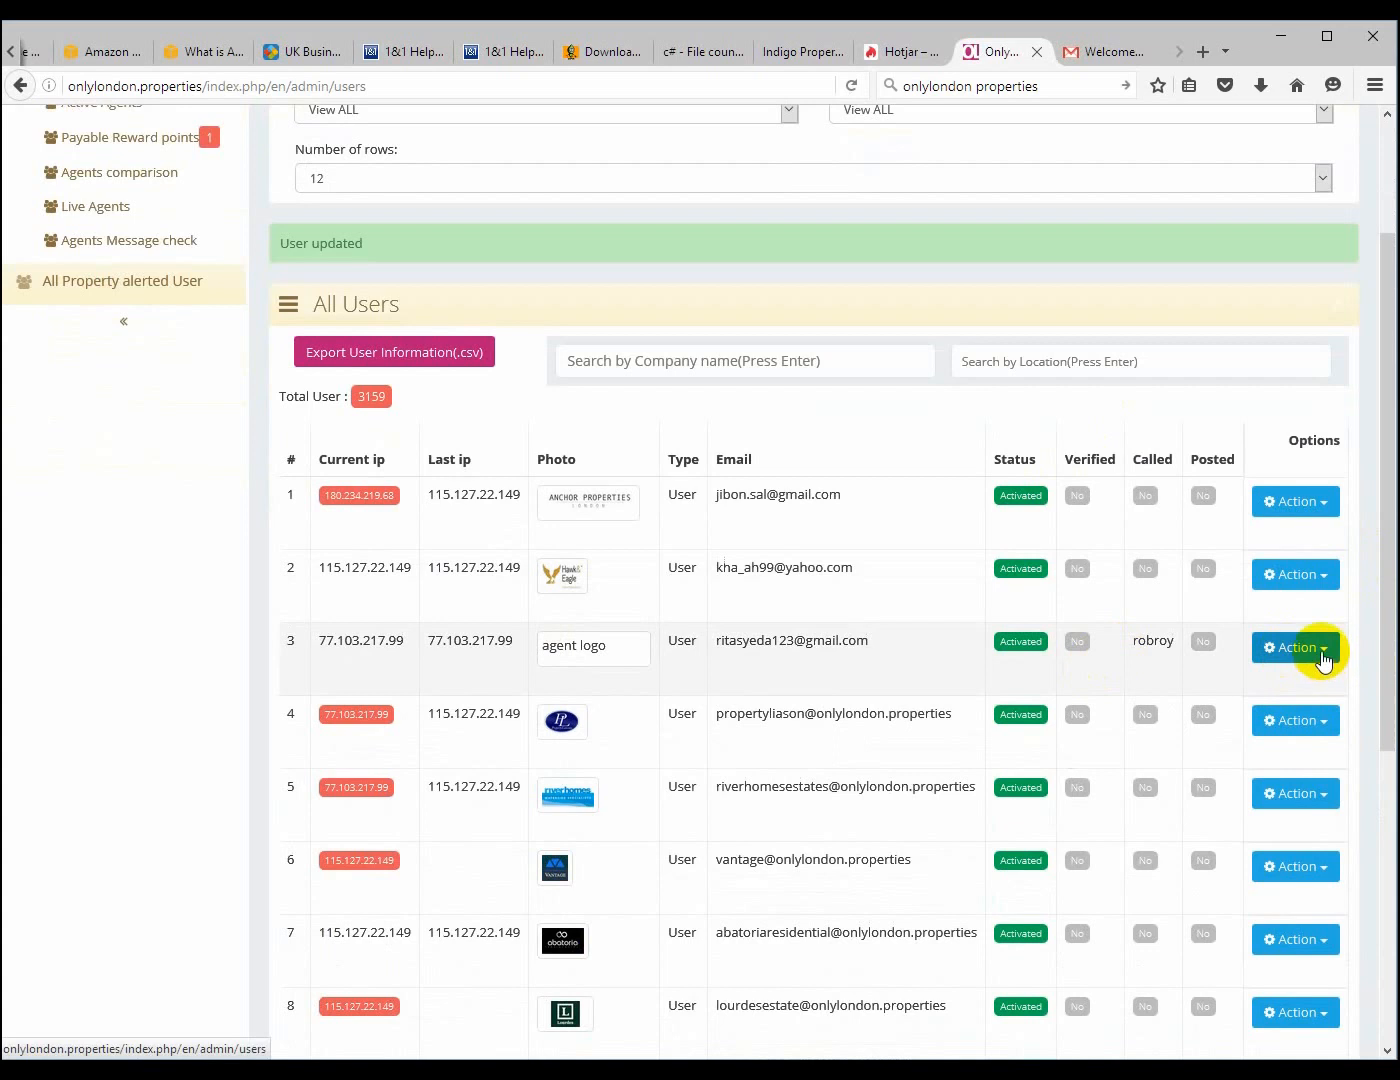
{"action": "left_click", "coordinate": [1323, 659]}
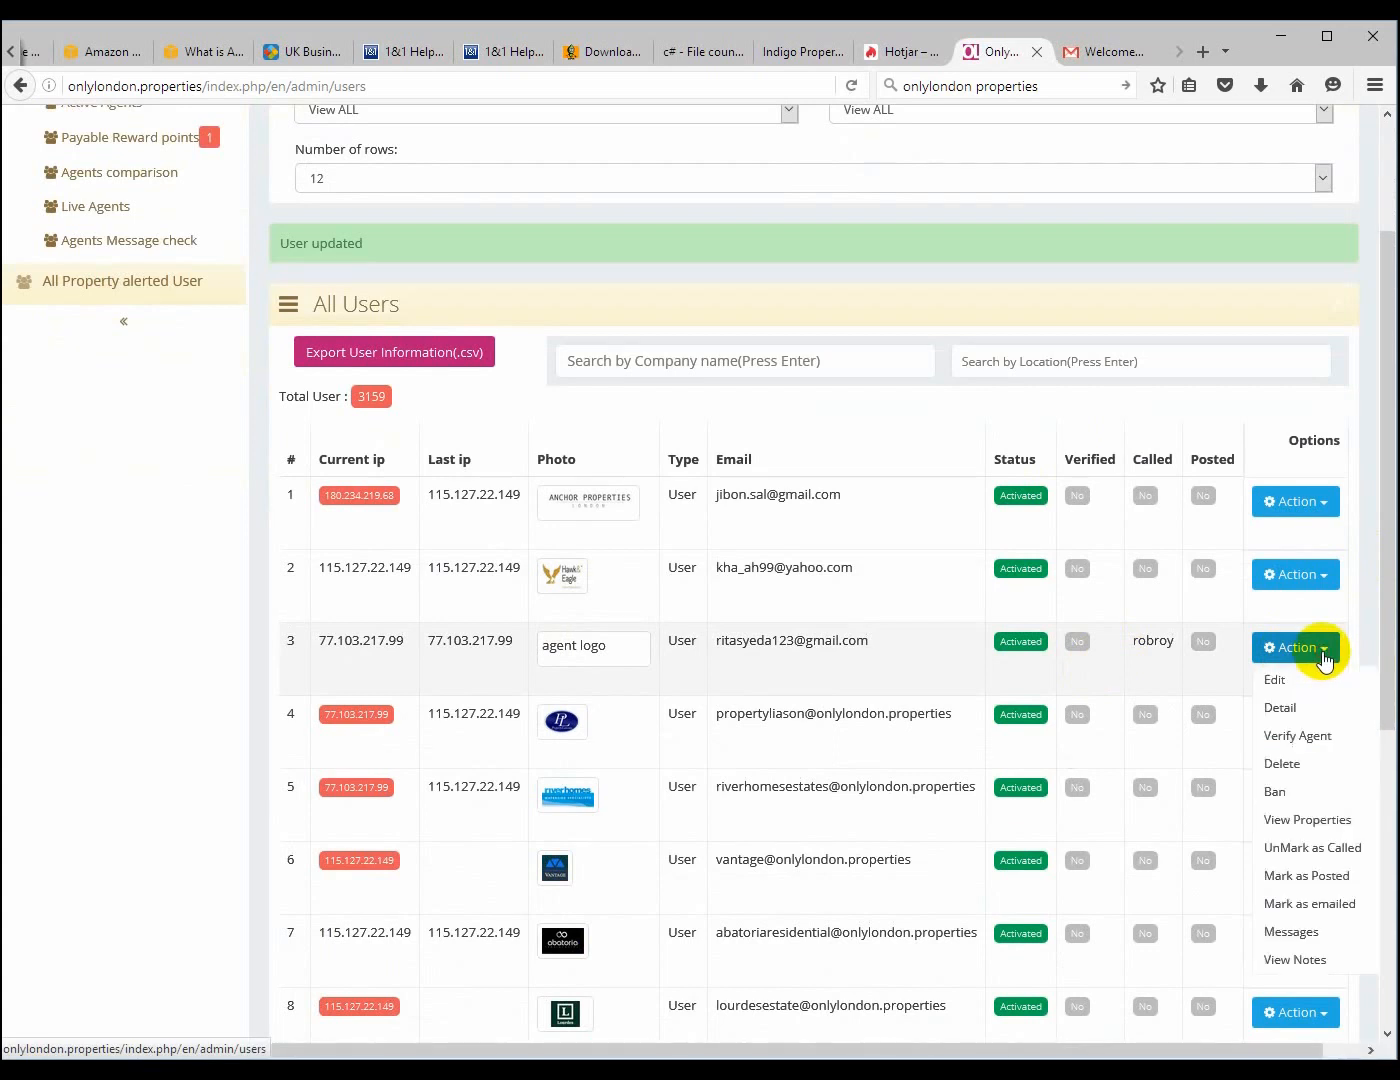
{"action": "left_click", "coordinate": [1324, 660]}
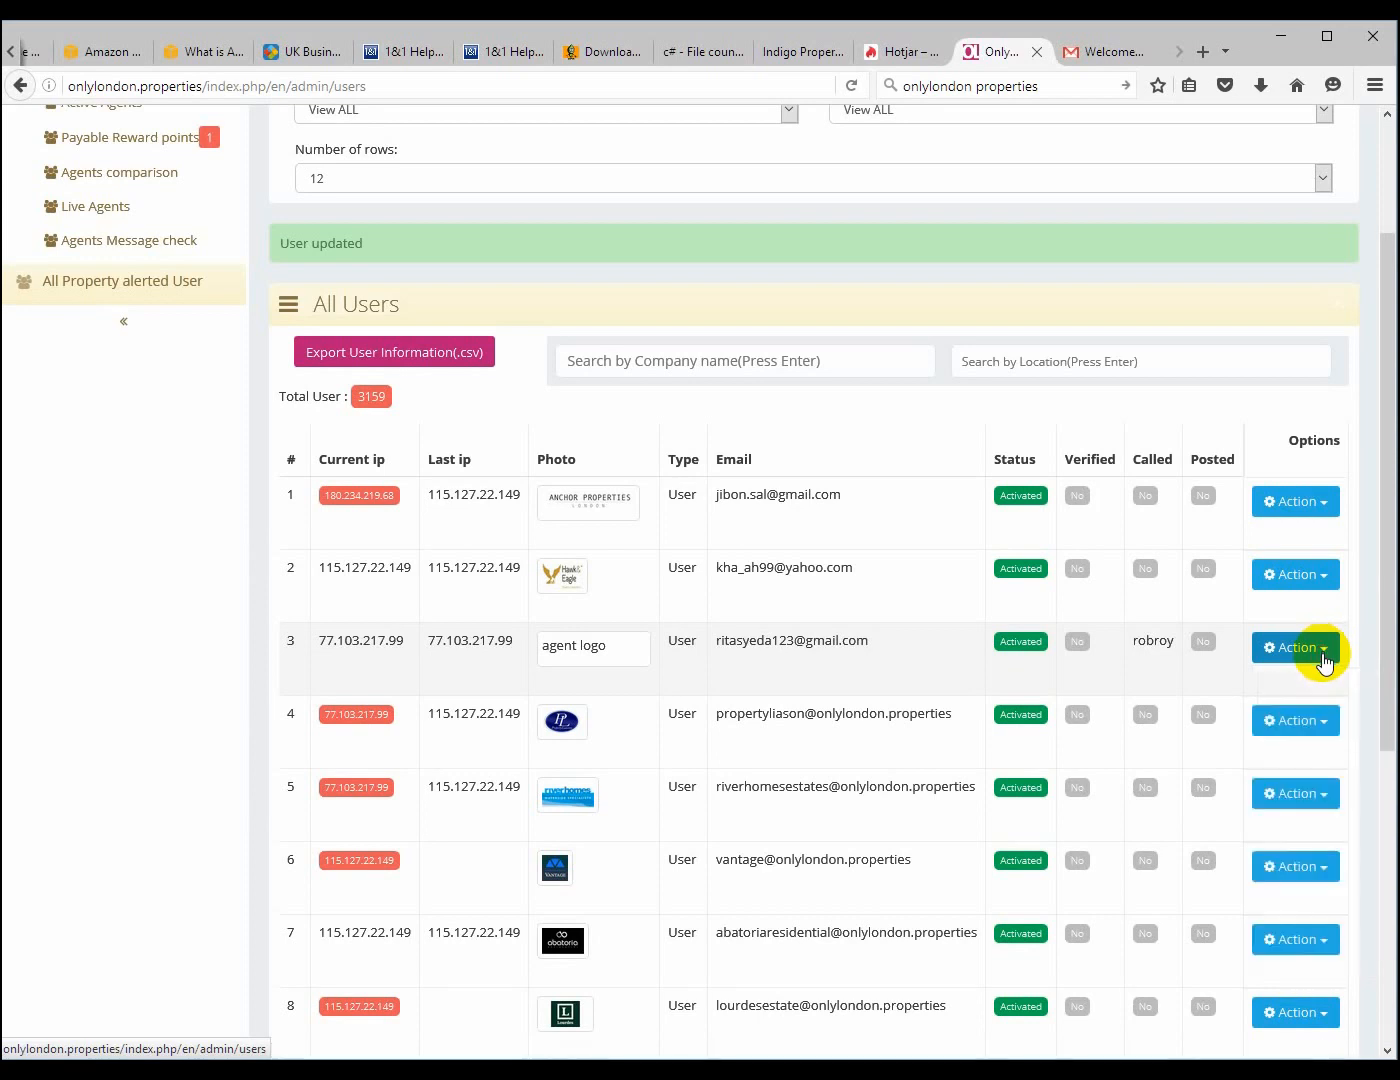
Filter the agent list by the View All Called type, then reset the views filter to View ALL
{"action": "left_click_drag", "start_coordinate": [1375, 656], "coordinate": [1371, 540]}
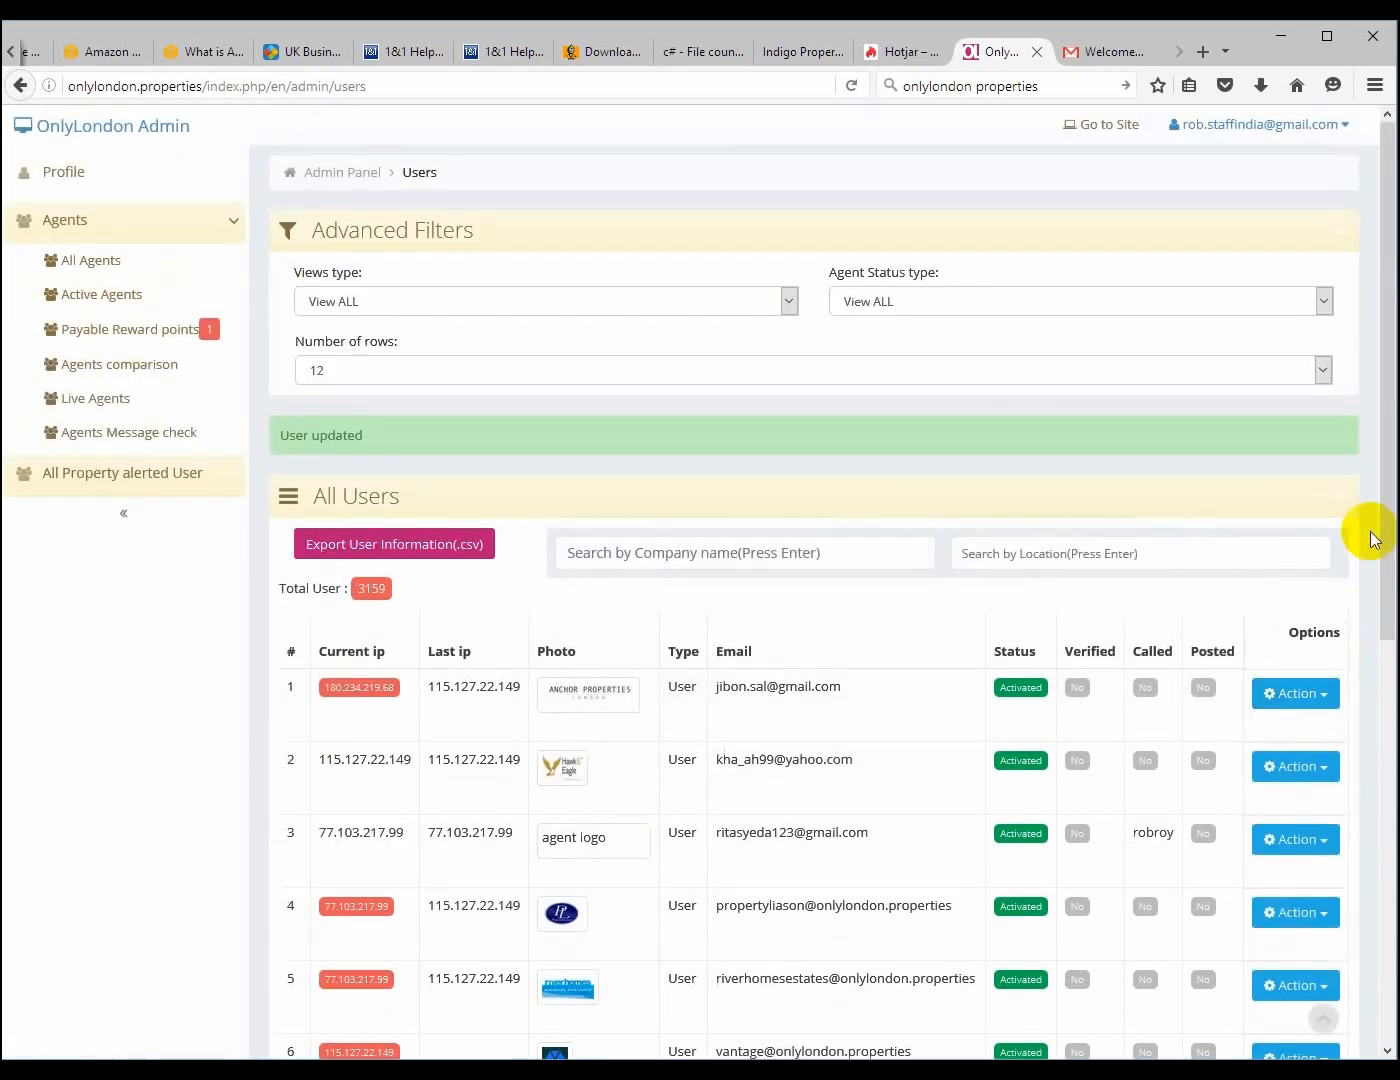
{"action": "left_click", "coordinate": [353, 307]}
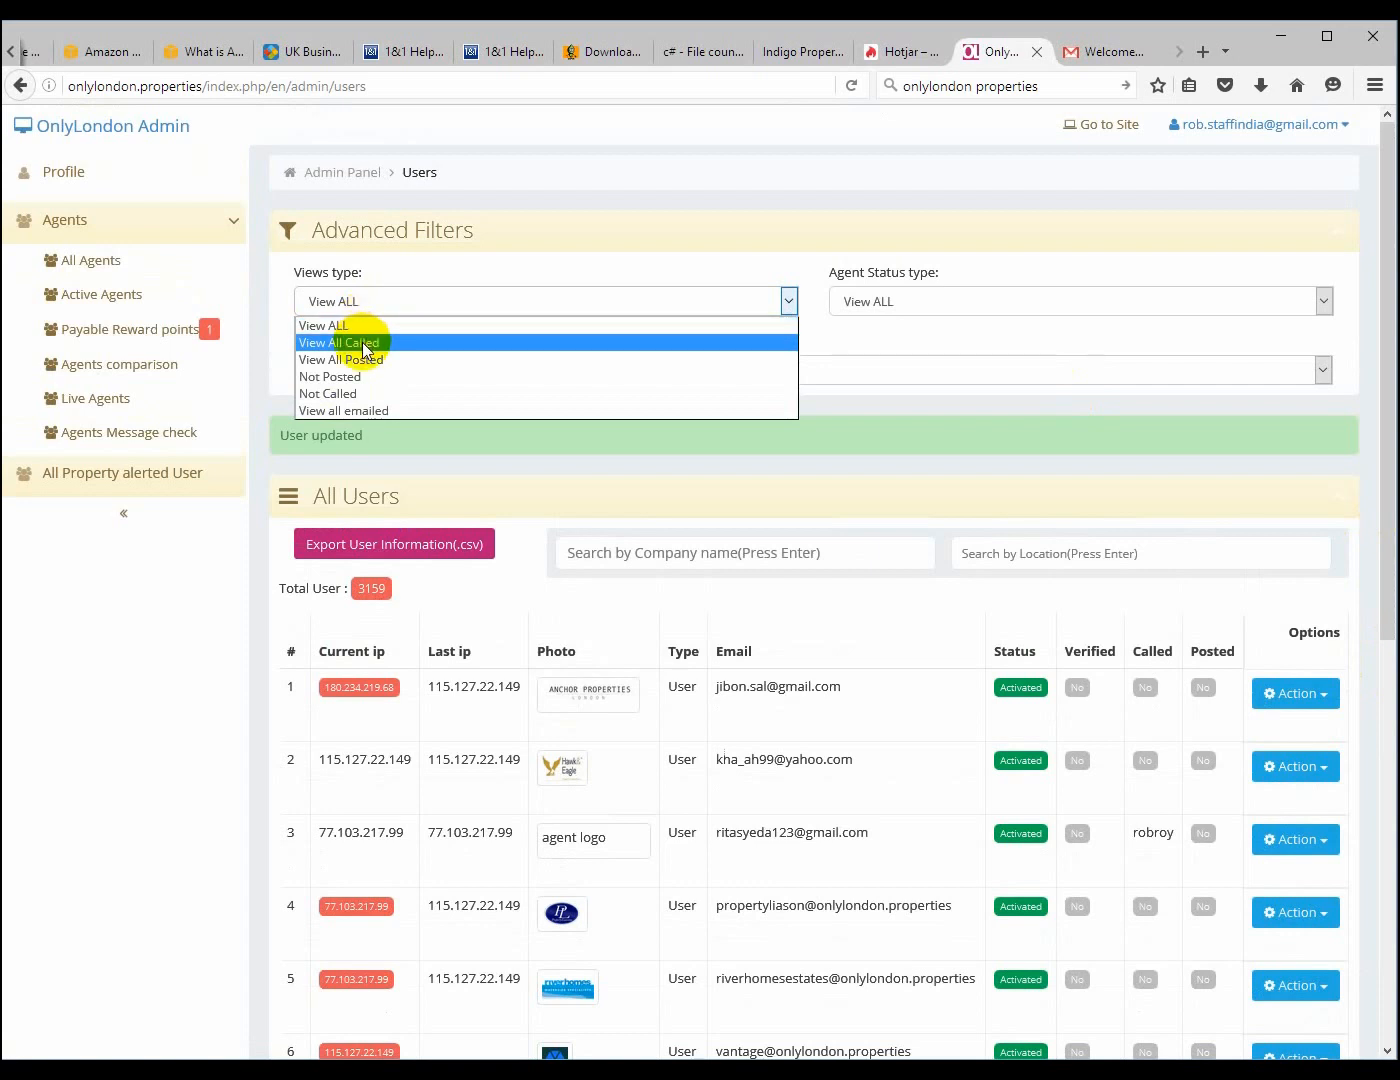
{"action": "left_click", "coordinate": [366, 345]}
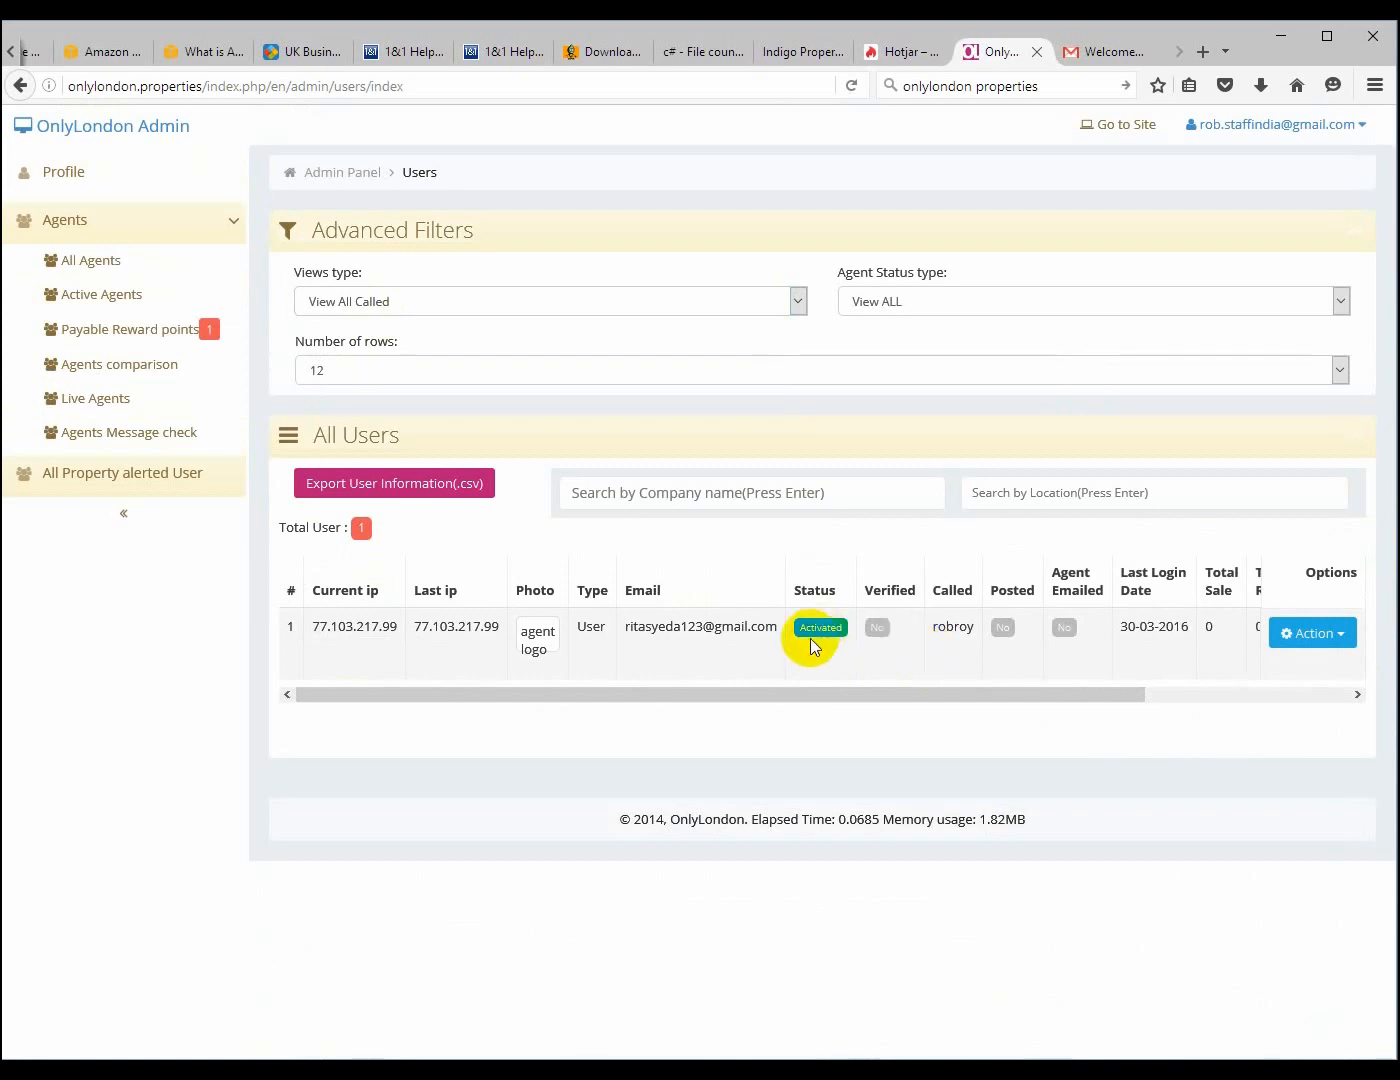
{"action": "left_click", "coordinate": [413, 298]}
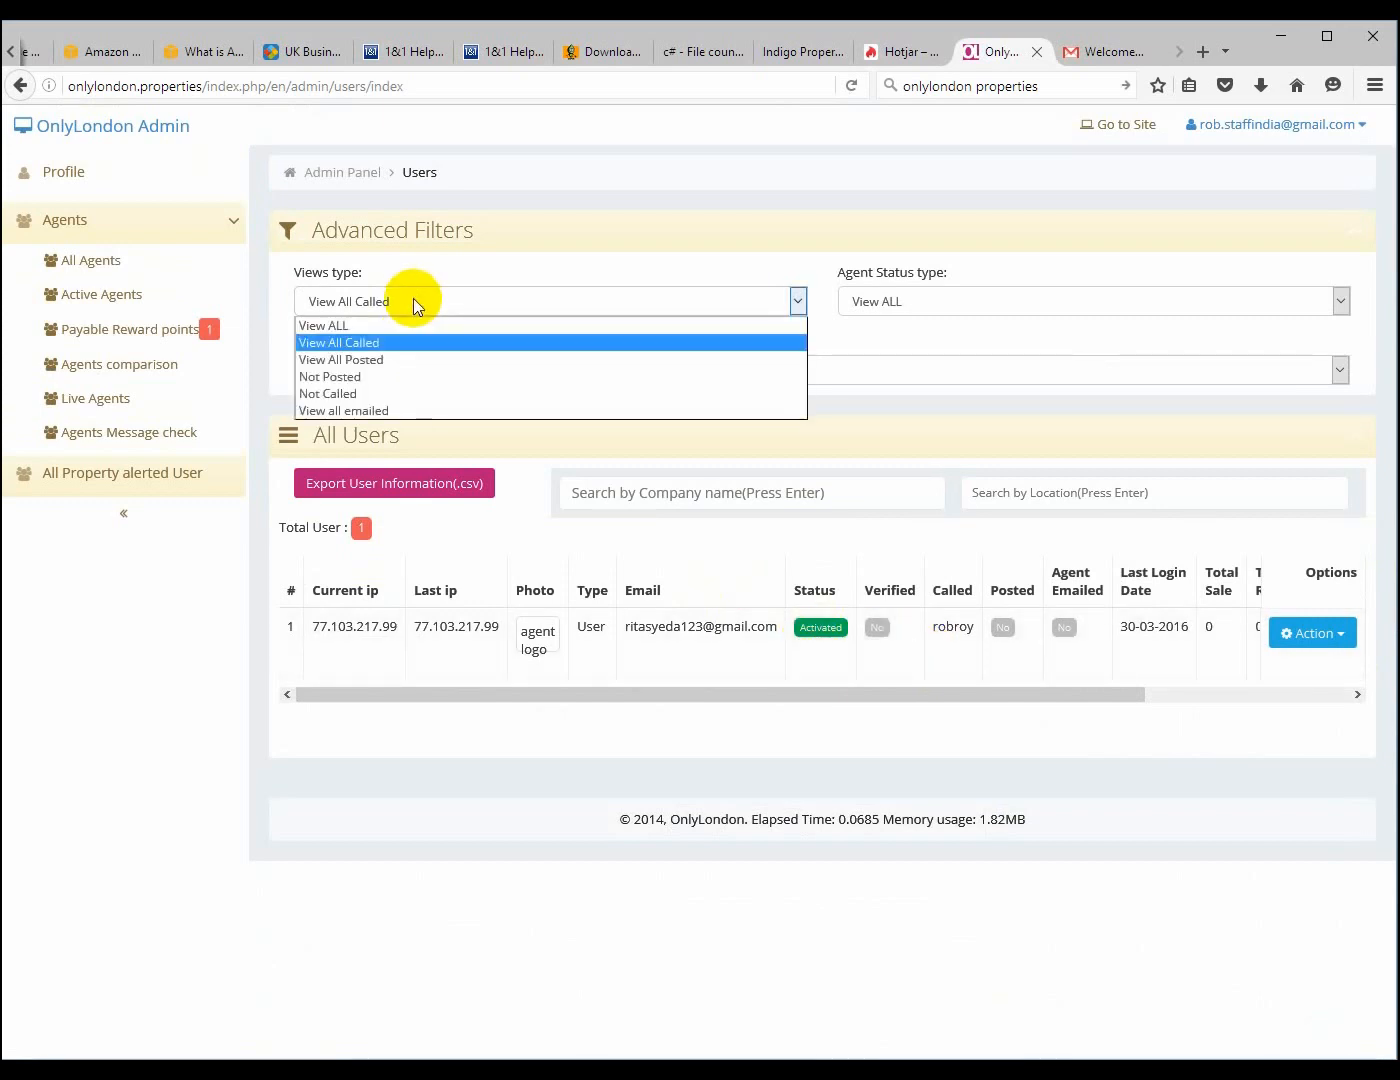
{"action": "left_click", "coordinate": [362, 321]}
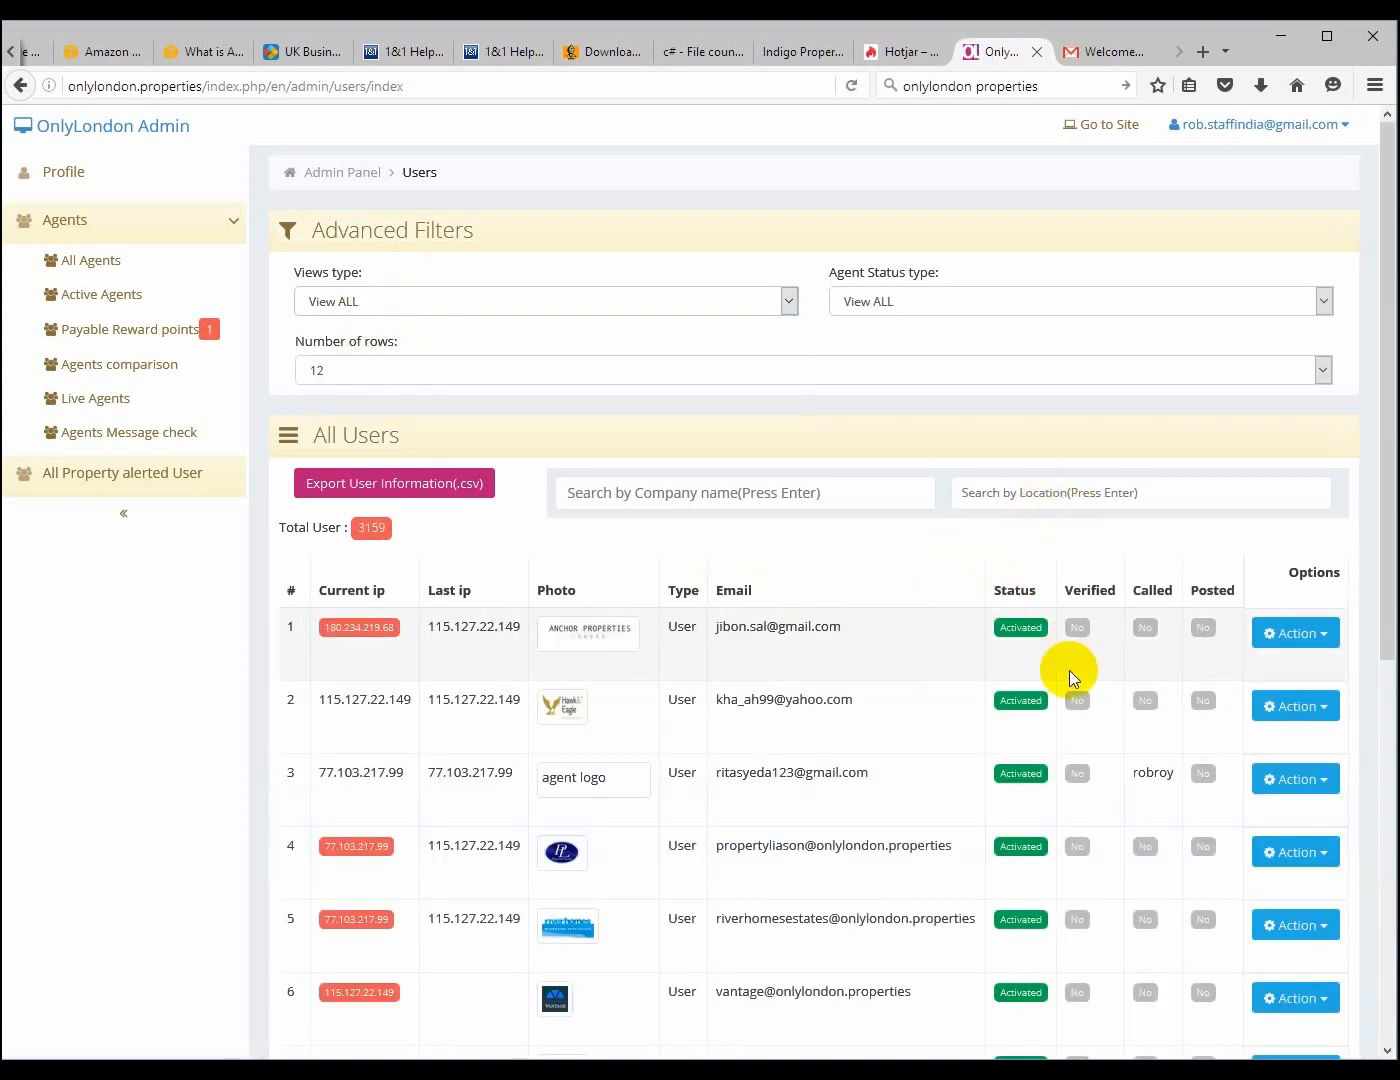
Mark the first agent in the list as called and filter the list by View All Called
{"action": "left_click", "coordinate": [1318, 643]}
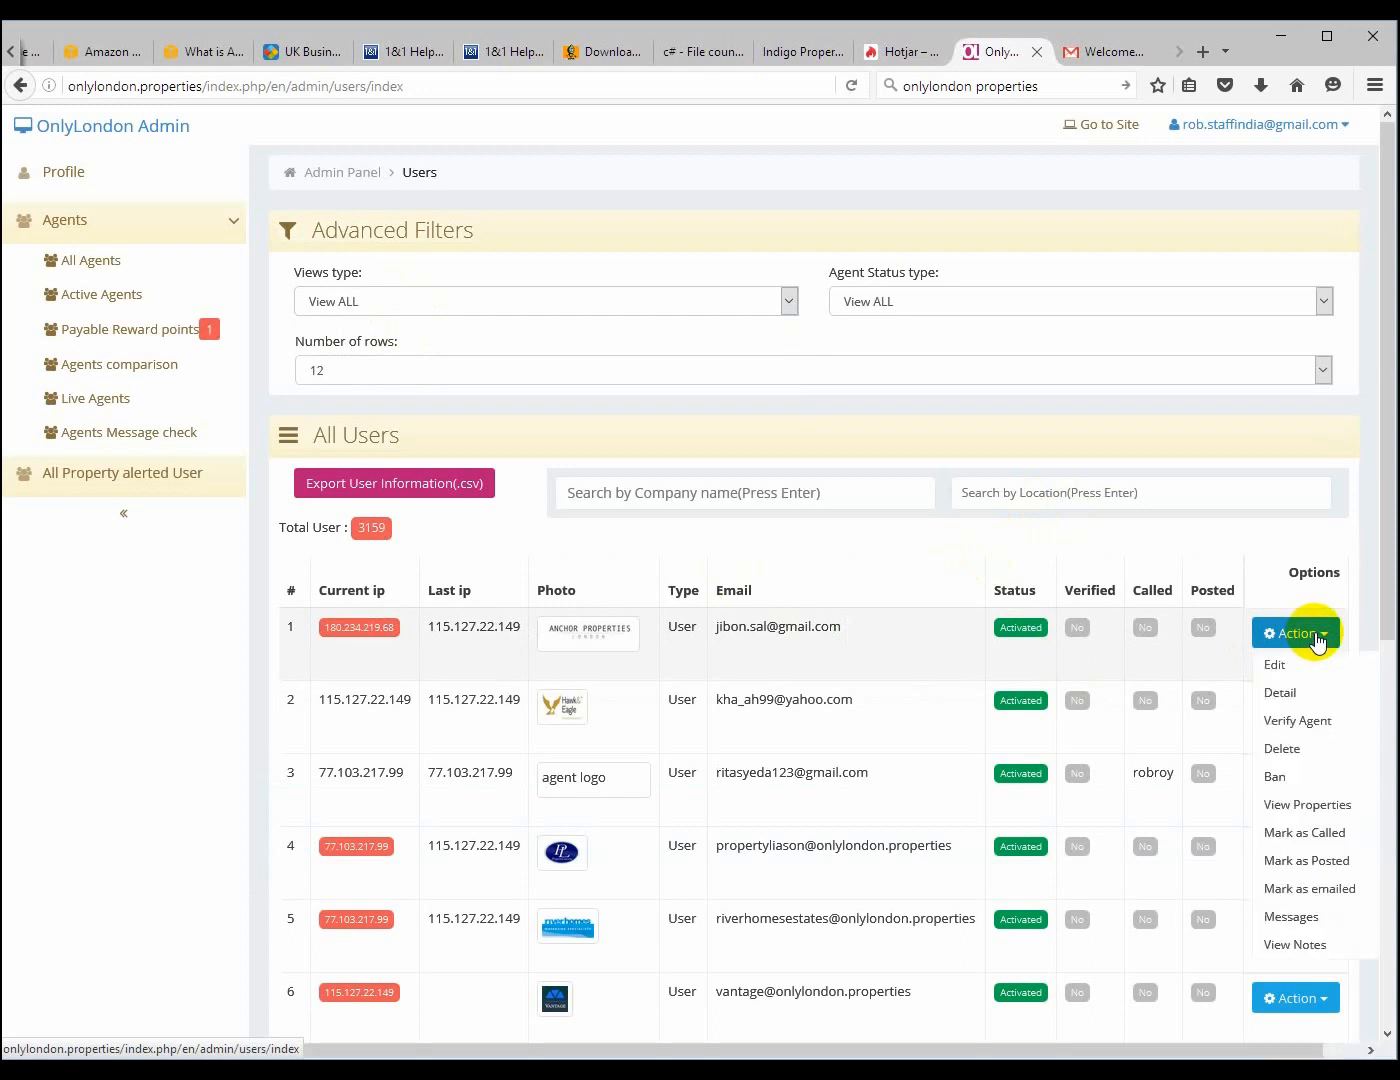
{"action": "left_click", "coordinate": [1299, 835]}
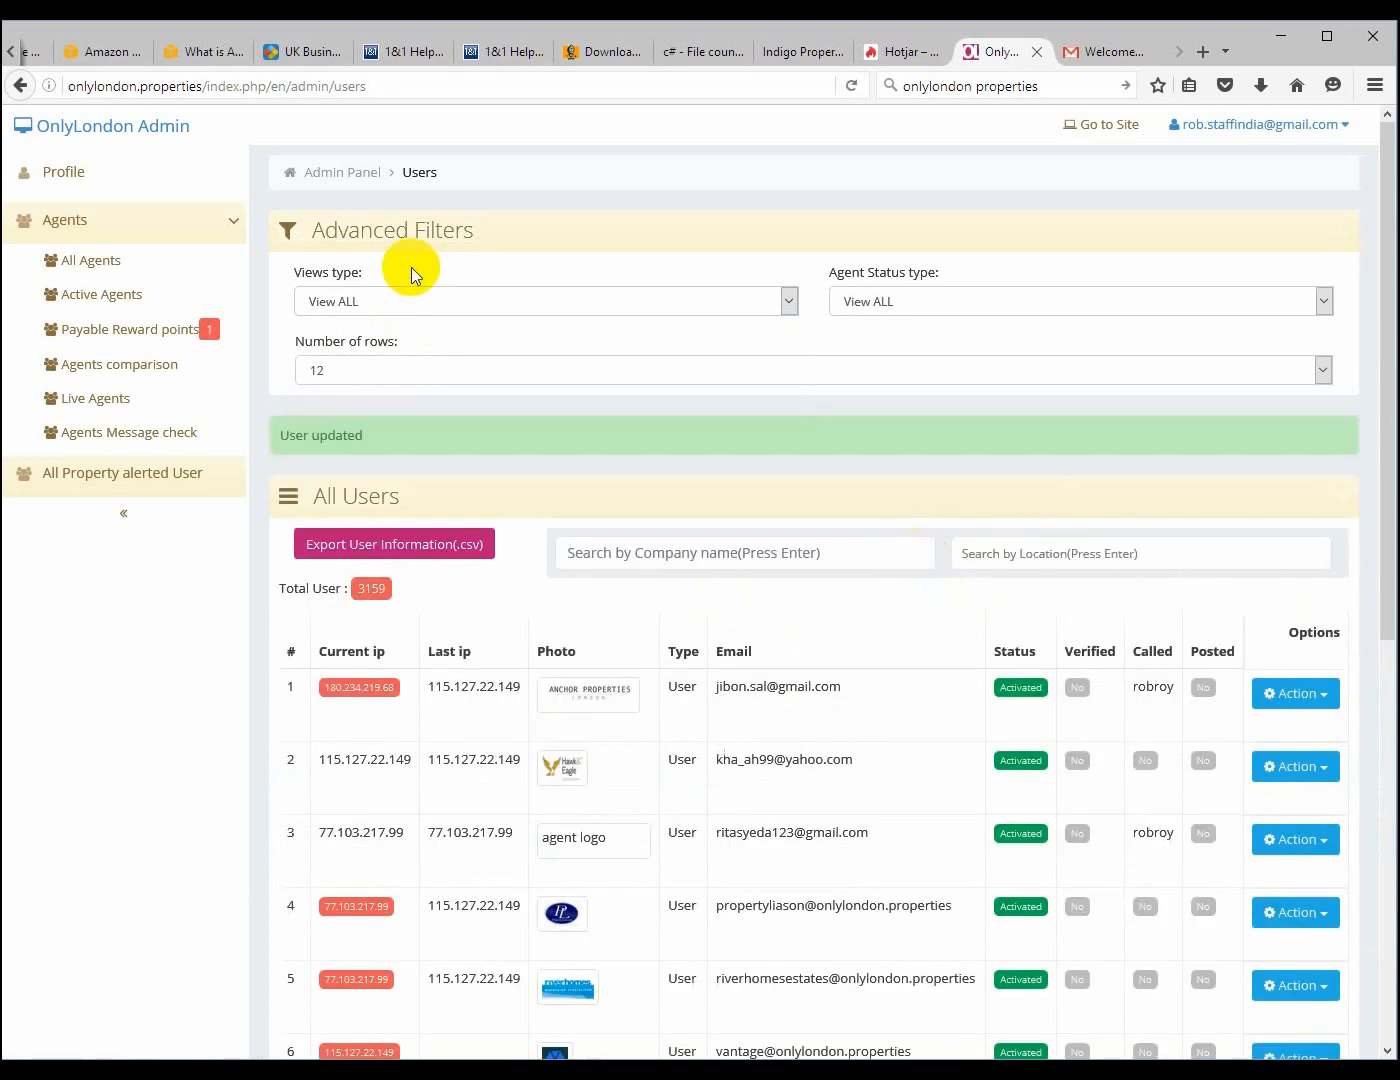
{"action": "left_click", "coordinate": [386, 309]}
{"action": "left_click", "coordinate": [372, 341]}
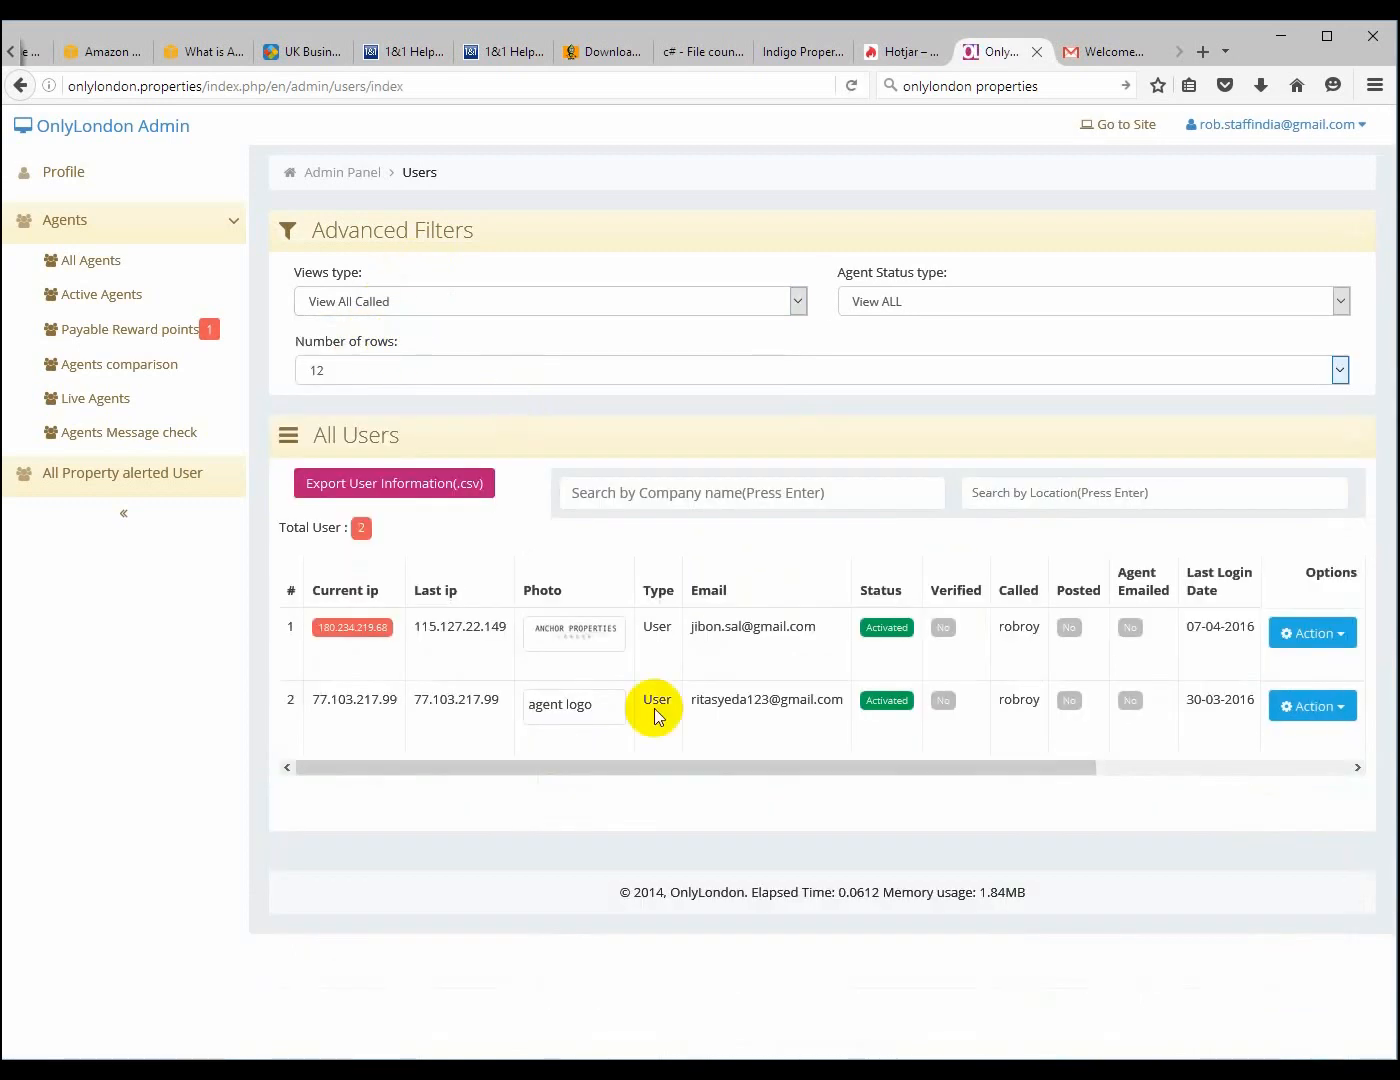
Unmark the first agent in the filtered list as called
{"action": "left_click", "coordinate": [1340, 635]}
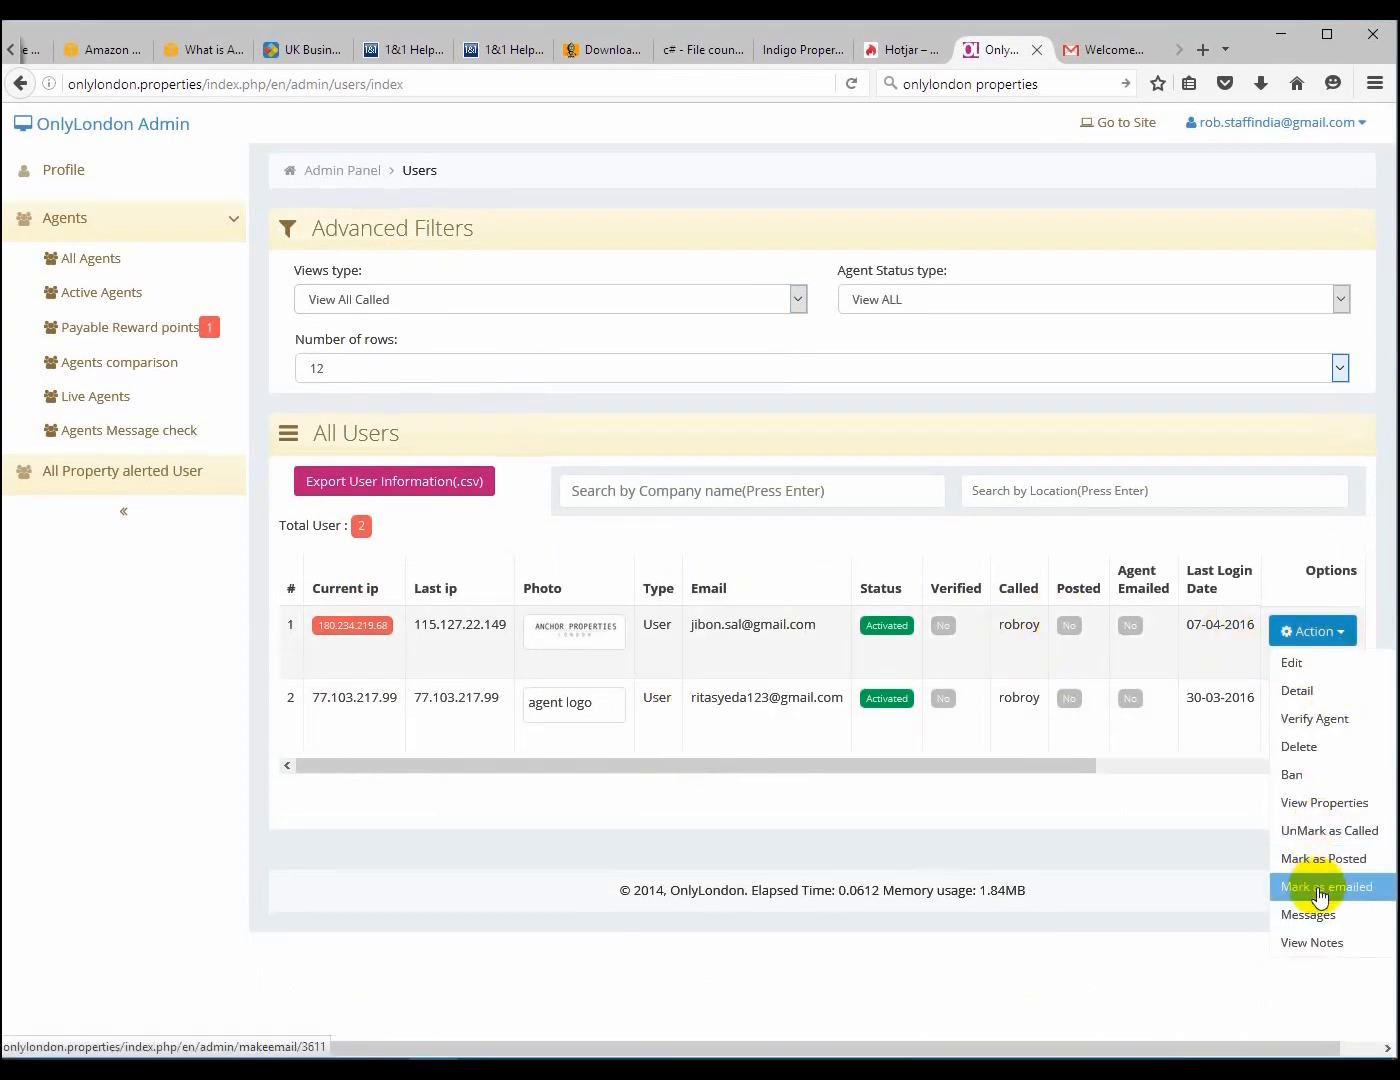
{"action": "left_click", "coordinate": [1325, 844]}
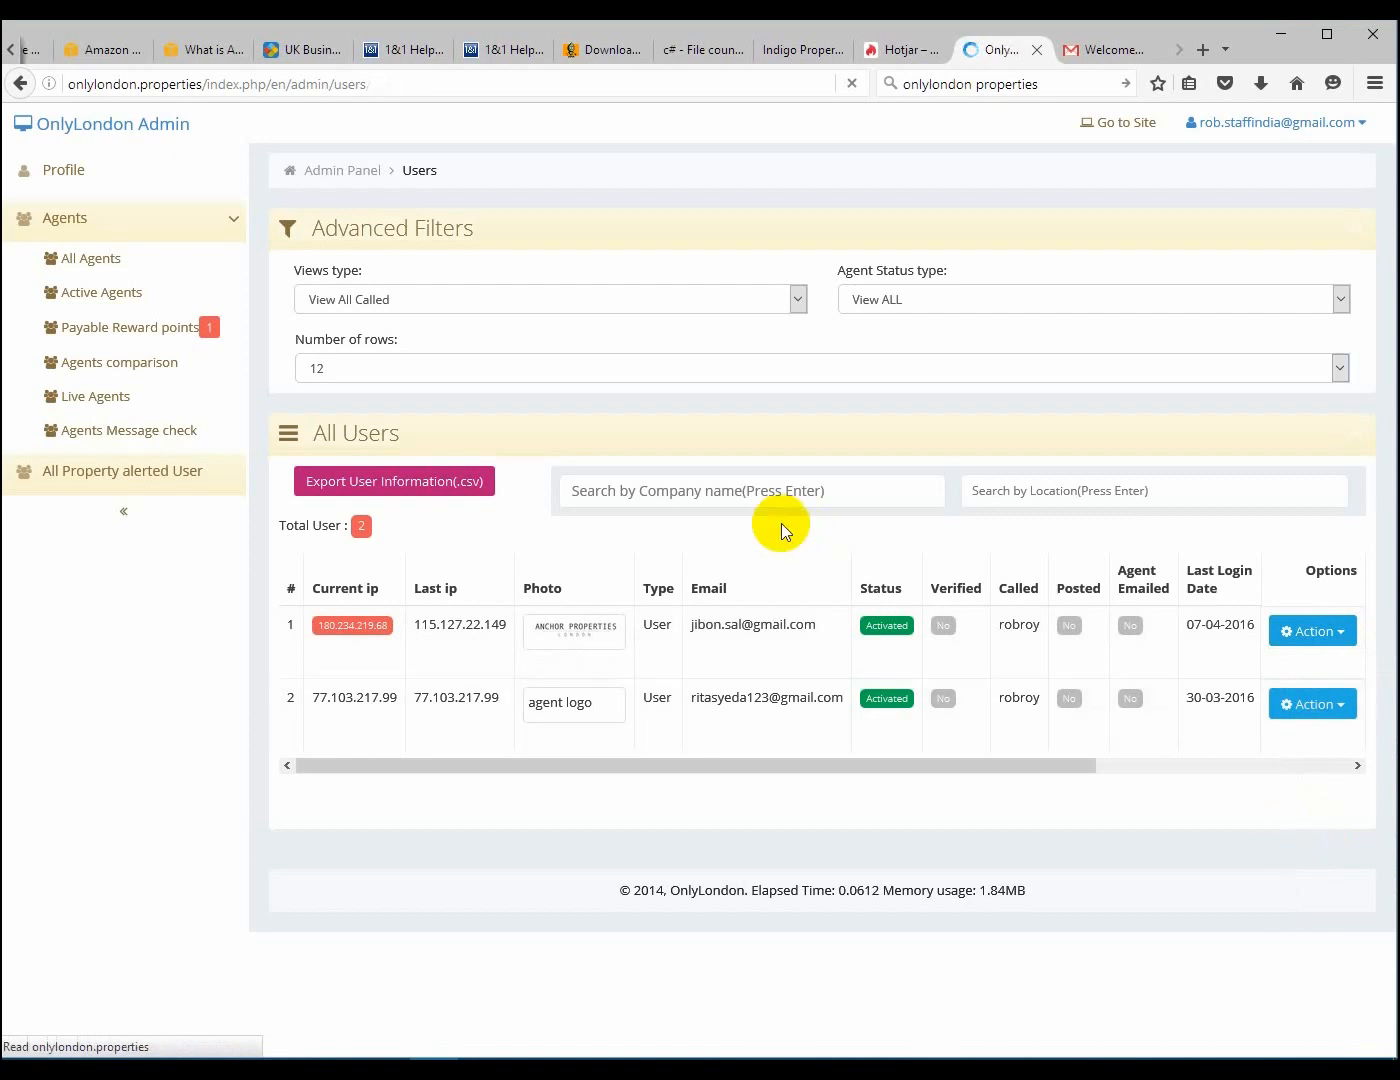